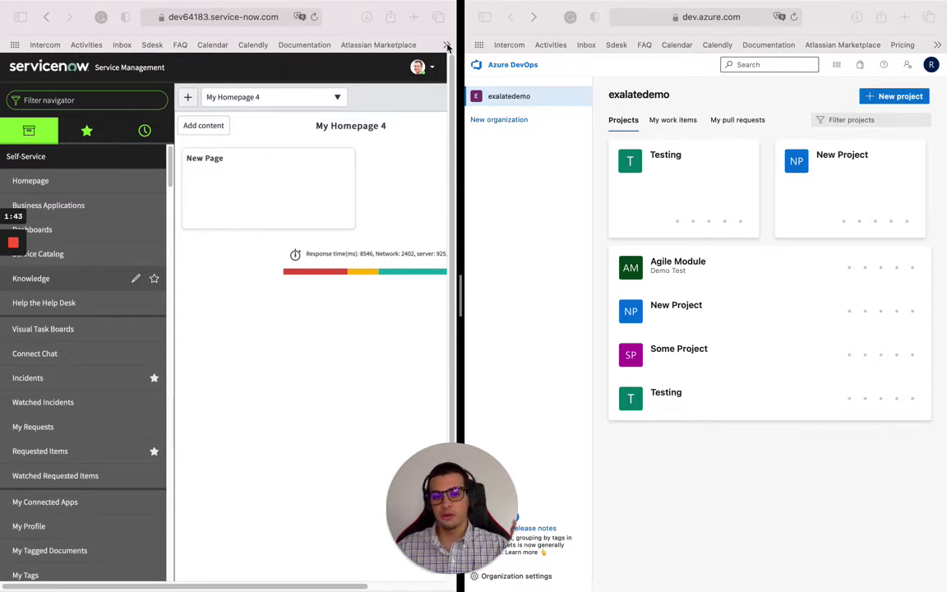
Open the Exalate Pricing page from the bookmarks and dismiss the webinar popup.
click(448, 50)
click(447, 46)
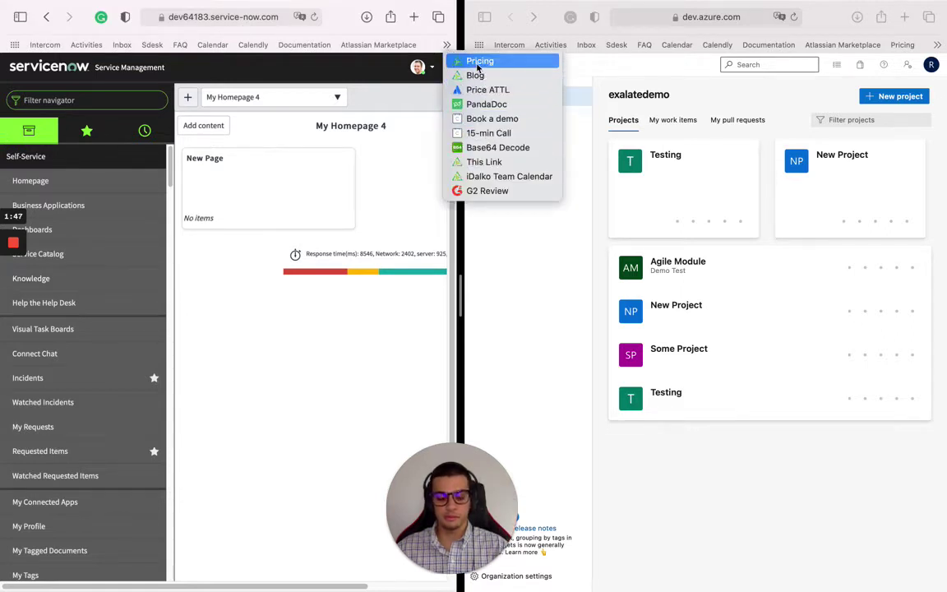
click(478, 63)
click(333, 63)
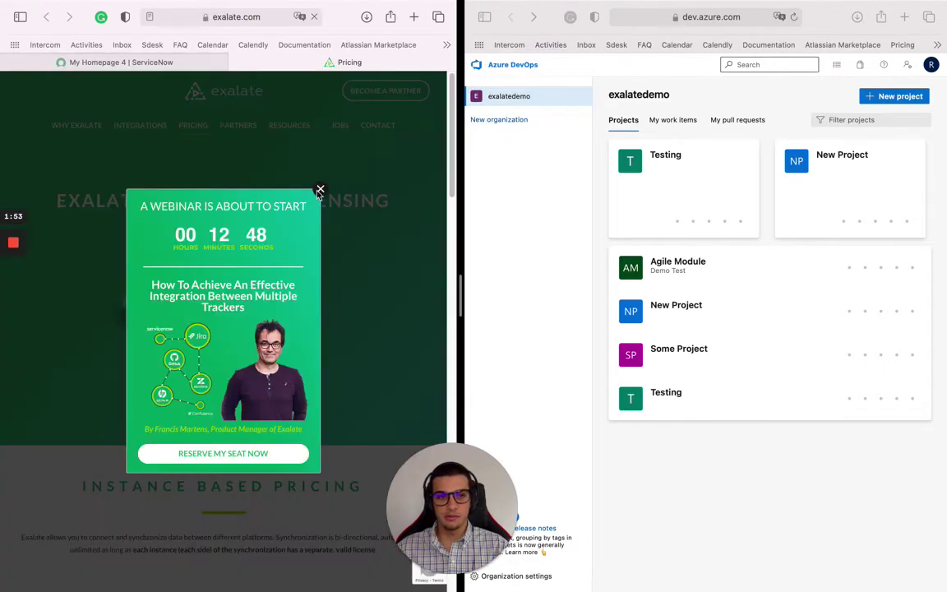
click(320, 191)
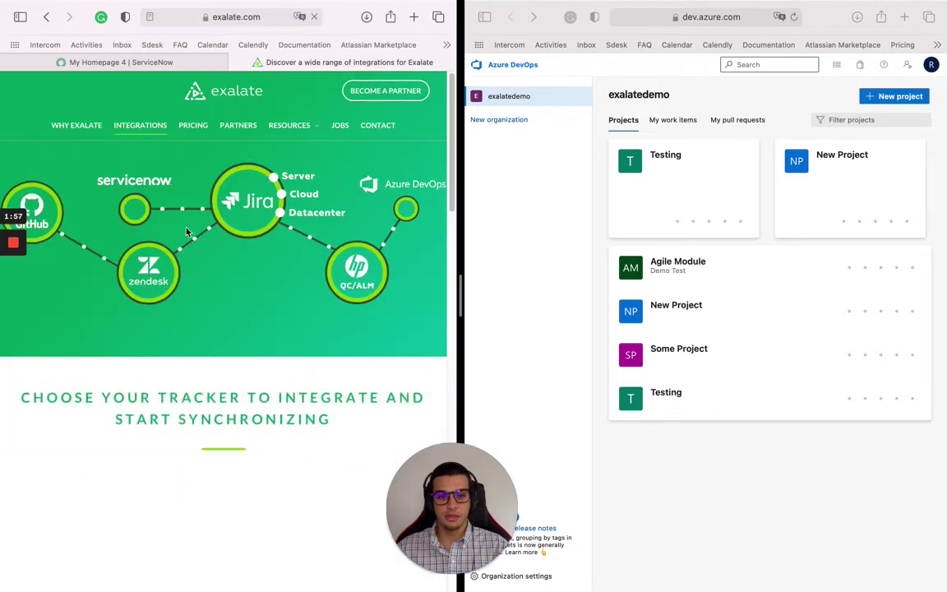
Browse the integrations and briefly view the Exalate for Azure DevOps marketplace listing.
scroll(188, 232, down, 3)
scroll(189, 238, down, 5)
scroll(201, 292, down, 2)
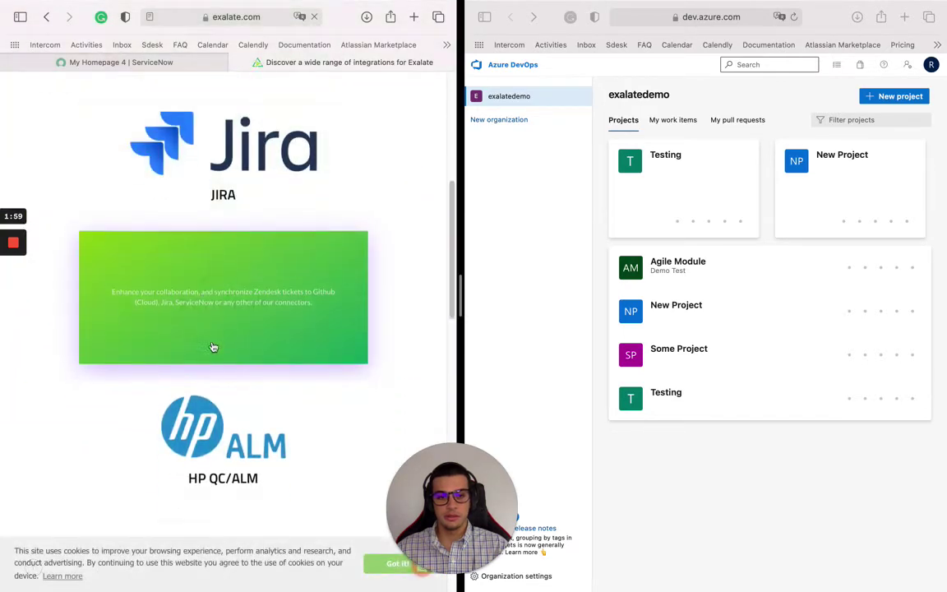
scroll(212, 347, down, 3)
scroll(212, 352, down, 3)
scroll(212, 352, down, 4)
scroll(211, 342, up, 7)
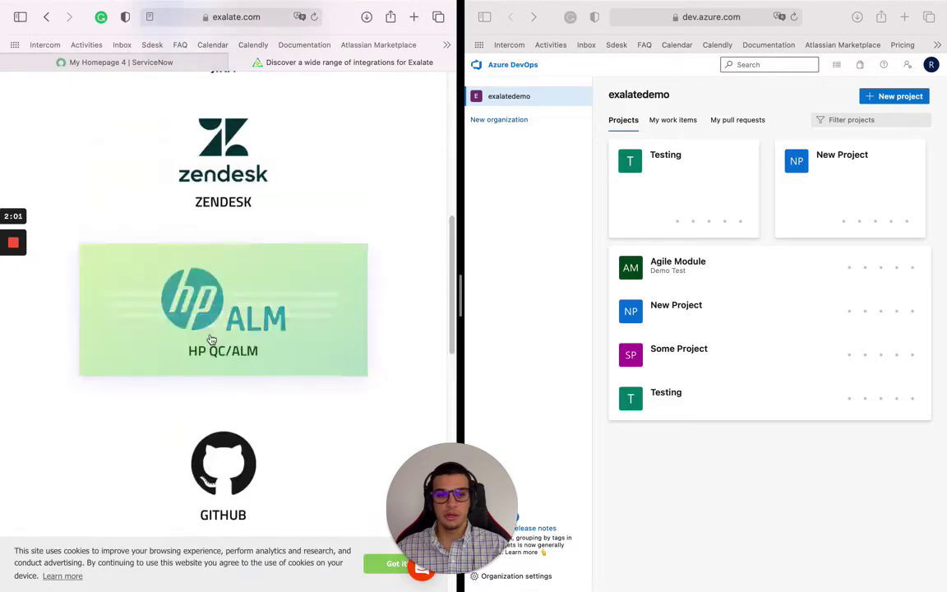
scroll(209, 337, down, 5)
scroll(197, 361, down, 2)
click(176, 378)
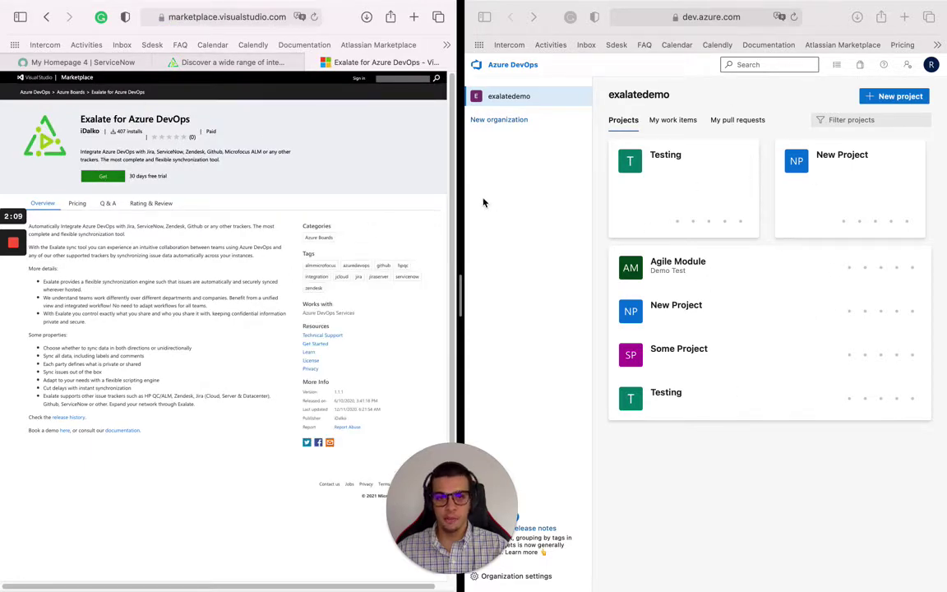
key(super+w)
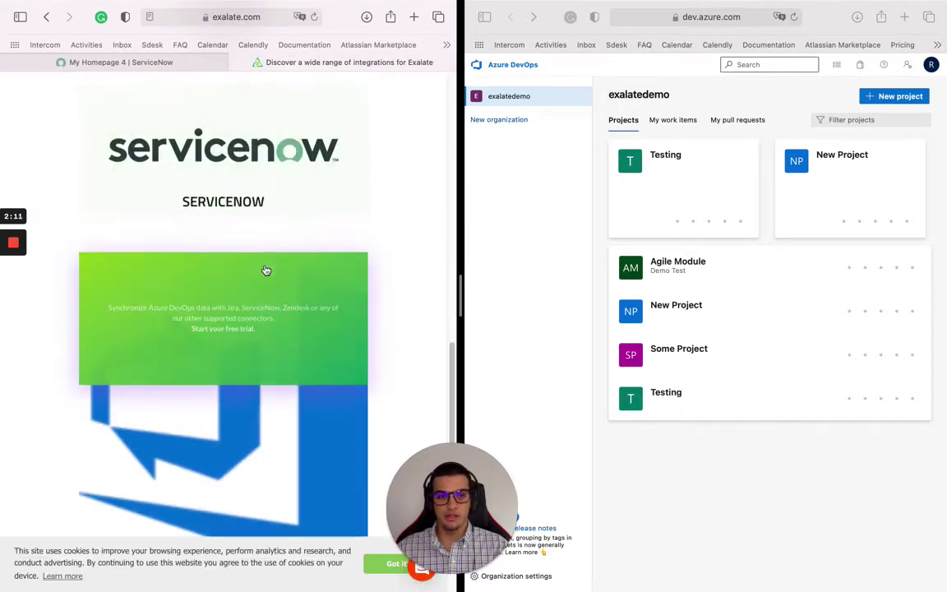
Open the ServiceNow evaluation instance request form, then close the Exalate website.
scroll(266, 269, up, 2)
click(200, 267)
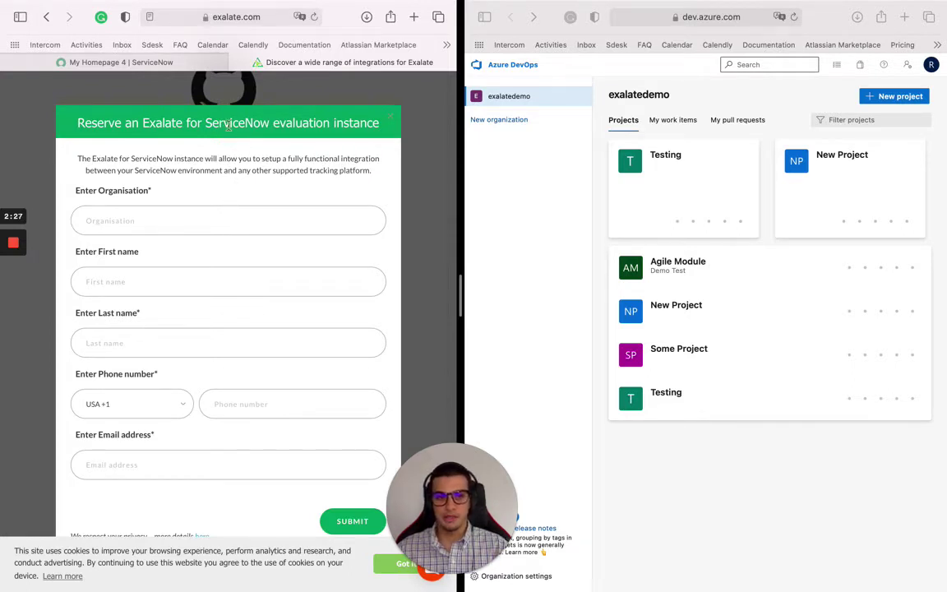
click(237, 63)
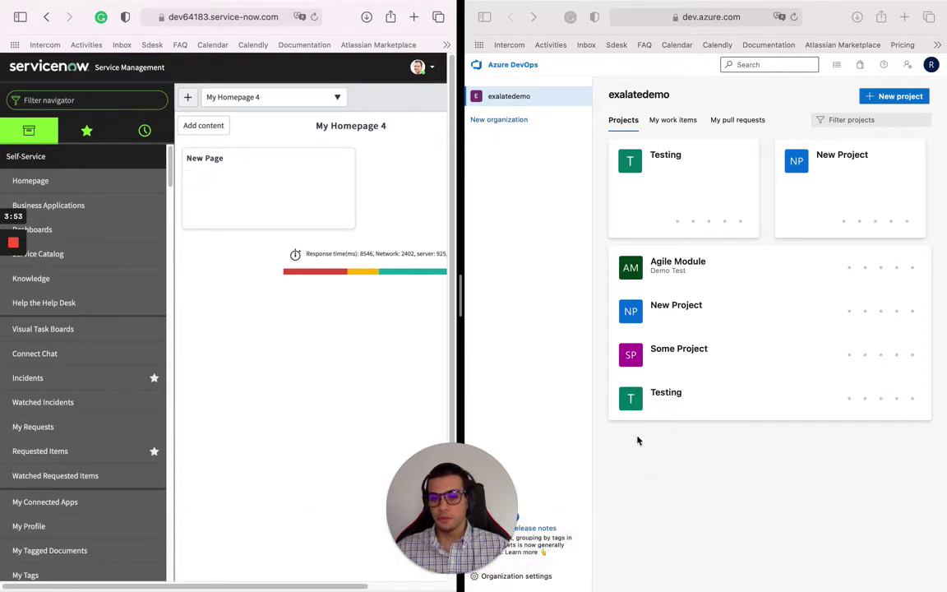
Open the exalatedemo organization settings in a new tab.
click(526, 577)
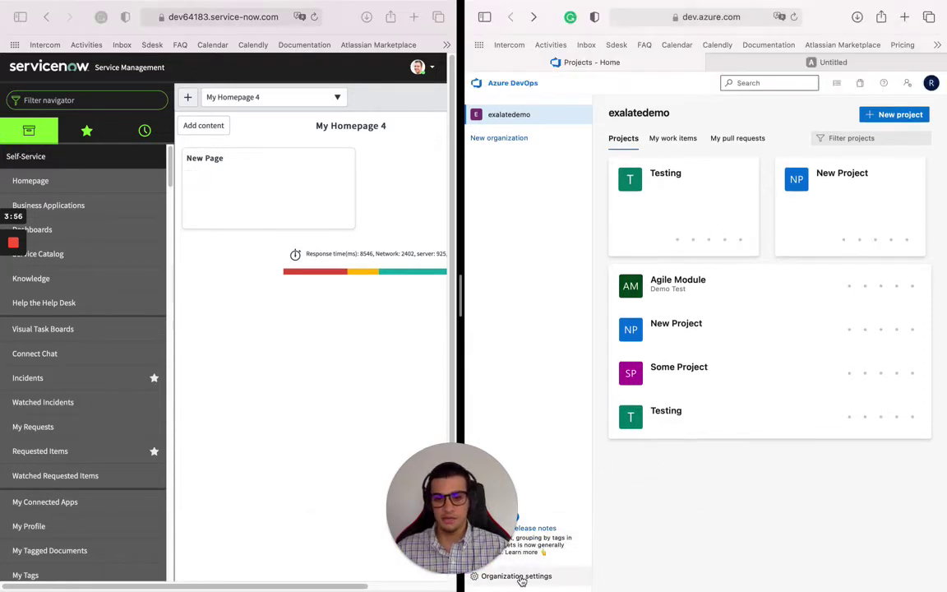
Switch to organization settings and open the Exalate extension page from the settings list.
click(795, 62)
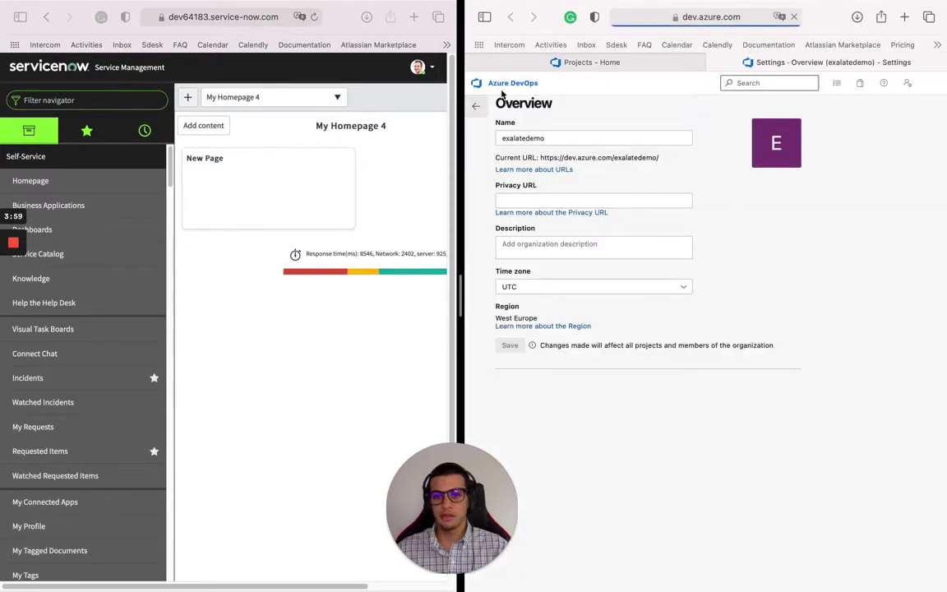
click(477, 116)
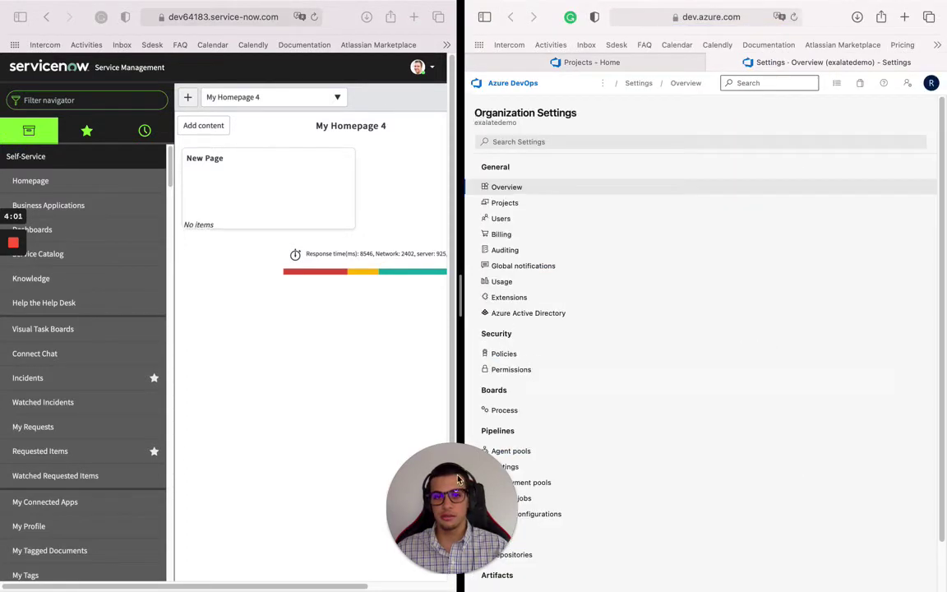
mouse_move(467, 504)
mouse_down()
mouse_move(795, 495)
mouse_move(885, 505)
mouse_up()
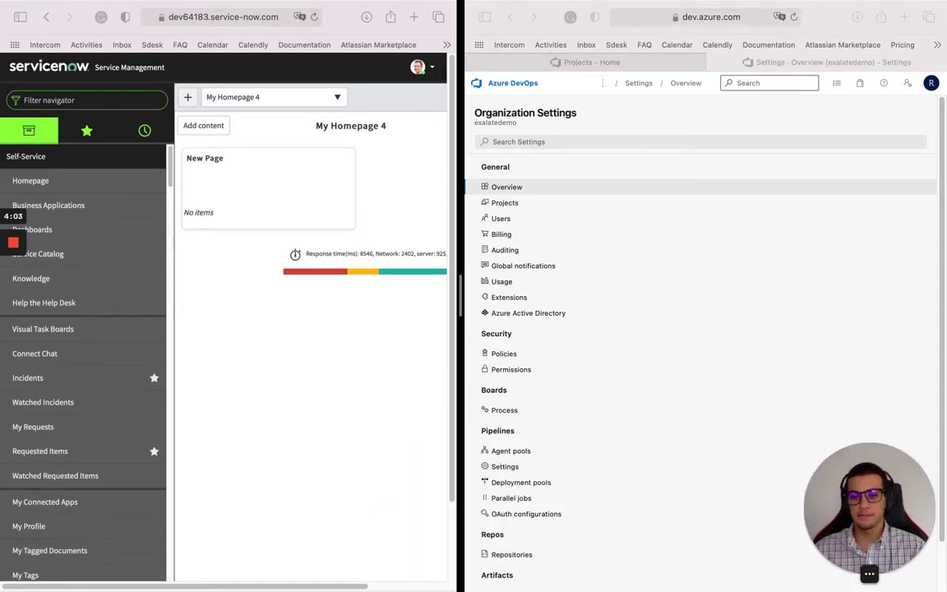
scroll(577, 521, down, 2)
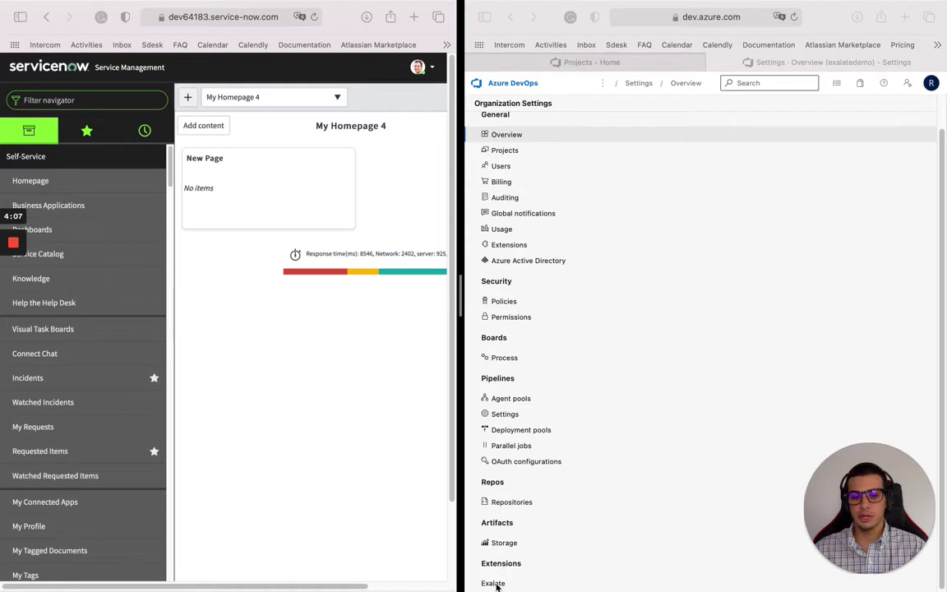
click(492, 583)
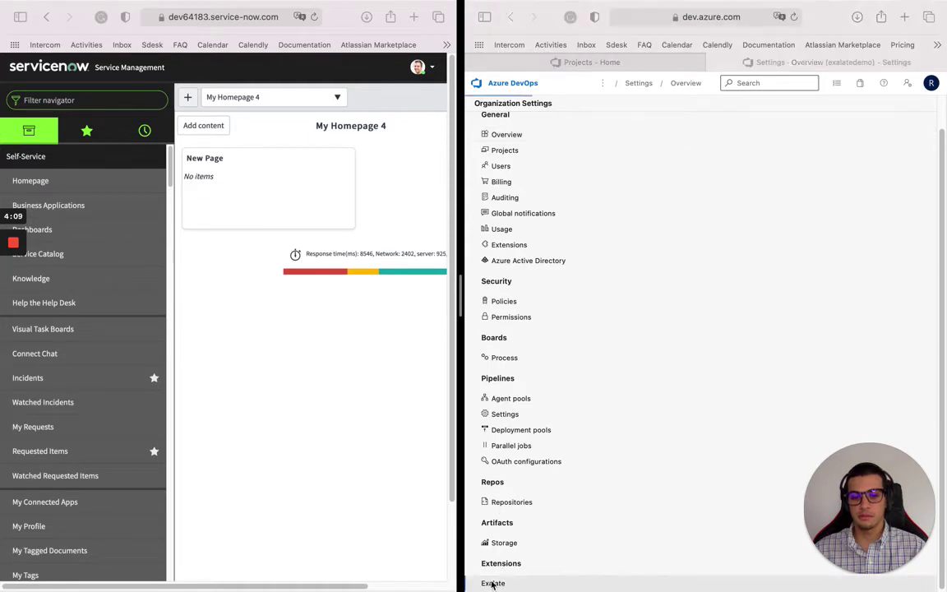
click(492, 583)
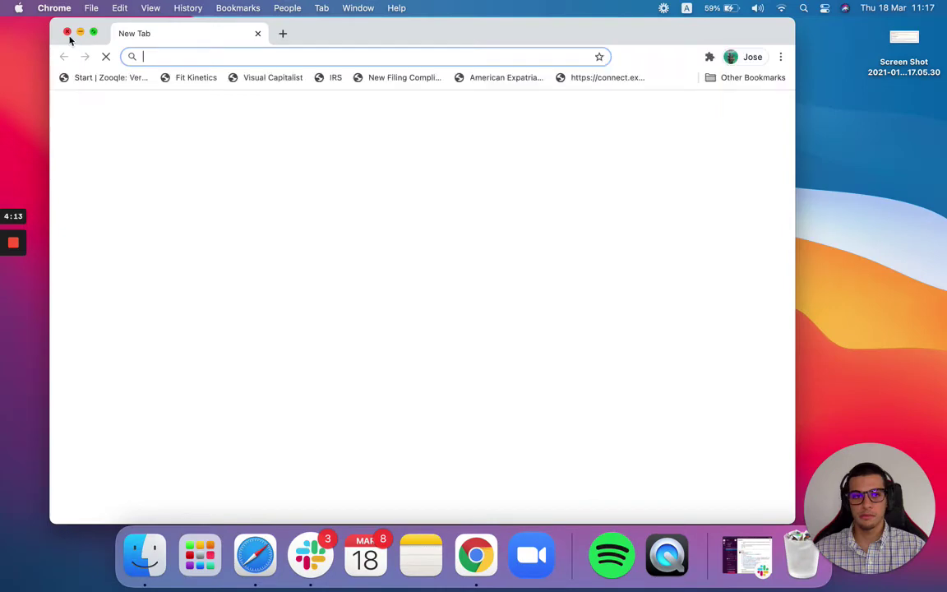
Close the stray empty Chrome window and reopen the Exalate extension settings page.
click(66, 31)
click(464, 33)
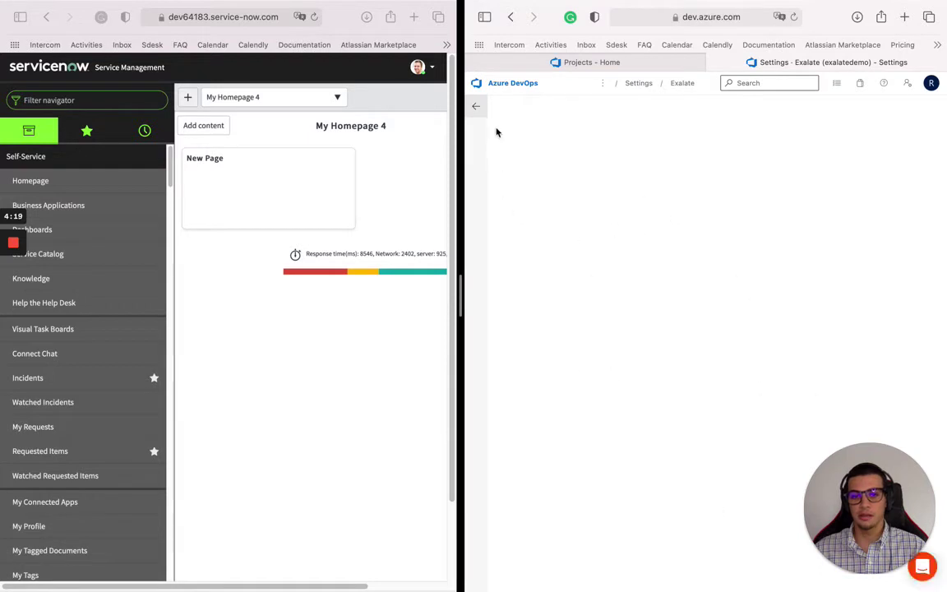
click(476, 111)
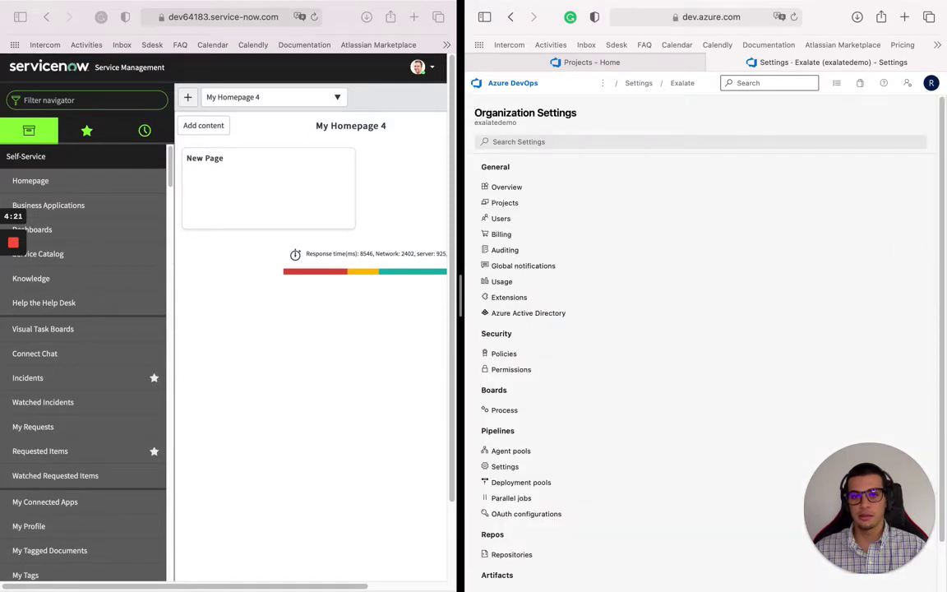
scroll(493, 567, down, 2)
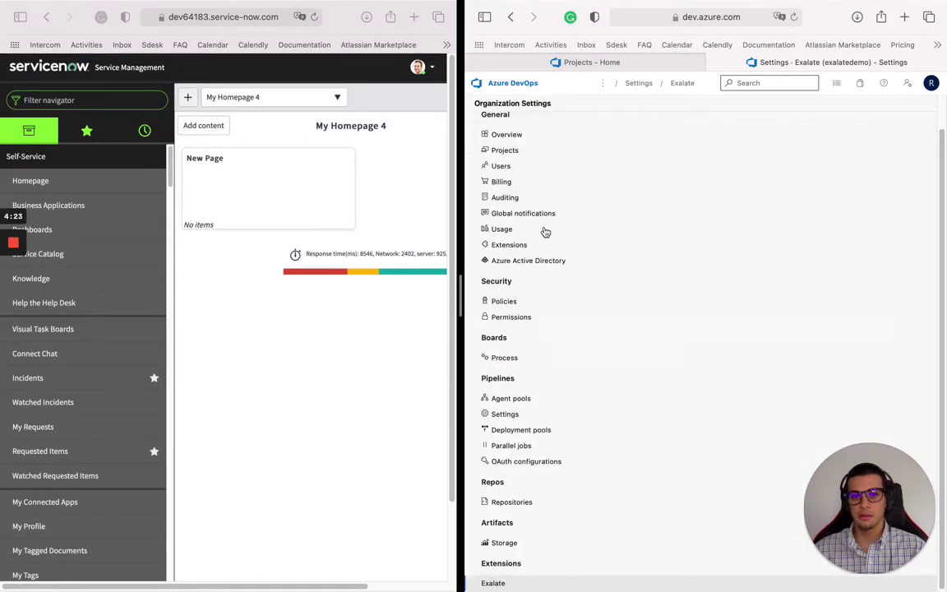
scroll(480, 580, down, 2)
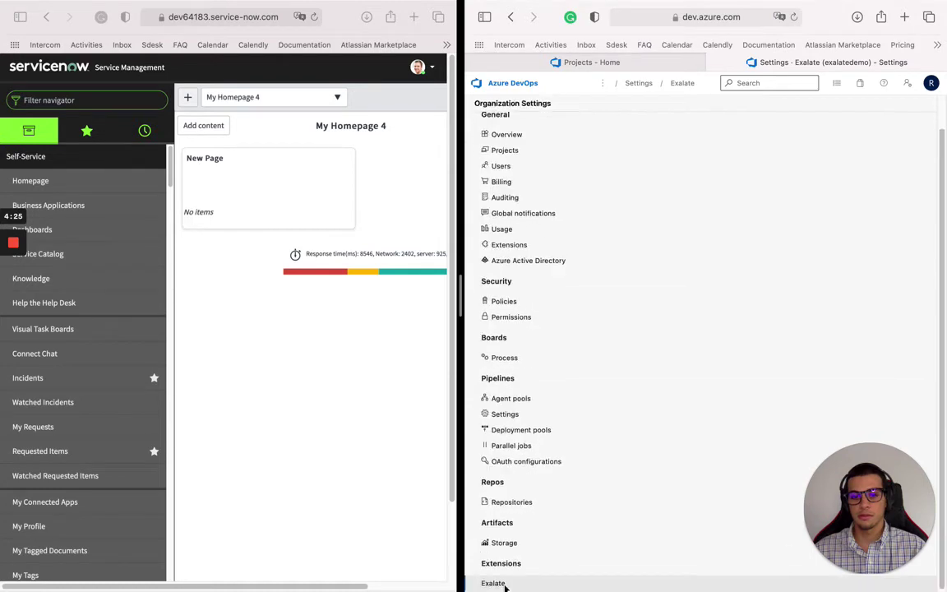
click(509, 583)
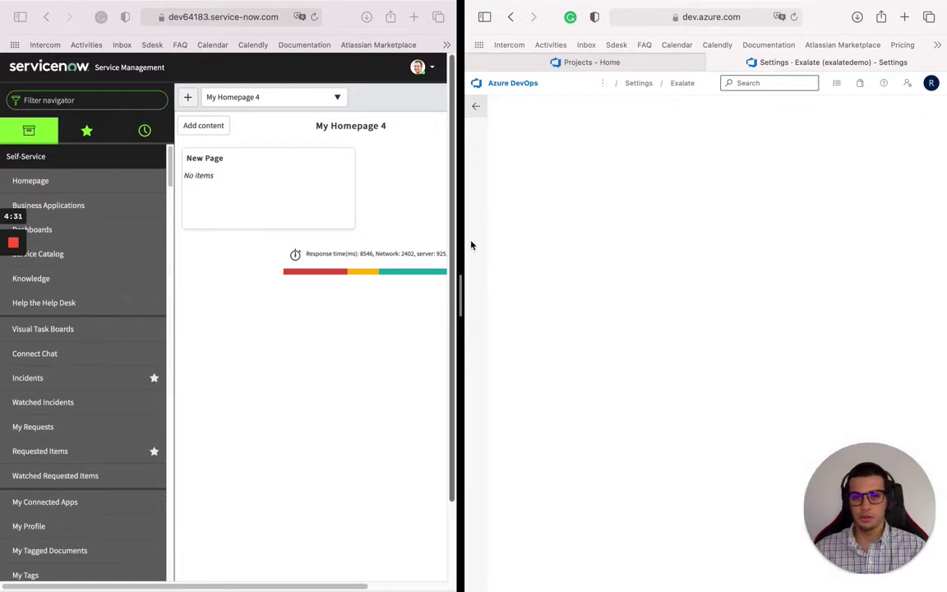
click(54, 107)
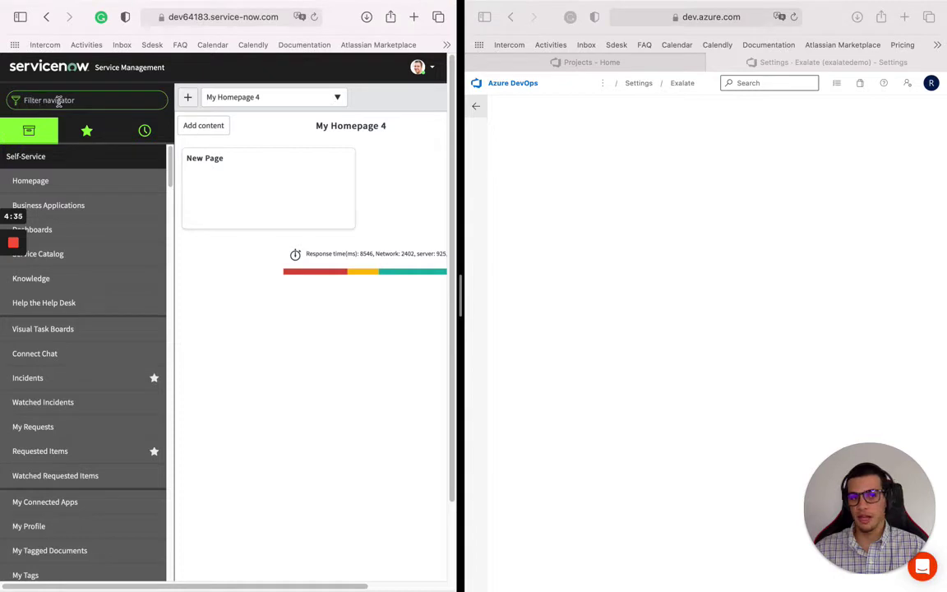
Filter ServiceNow's navigator for 'exalate' and open the Exalate Console in a new tab.
text(e)
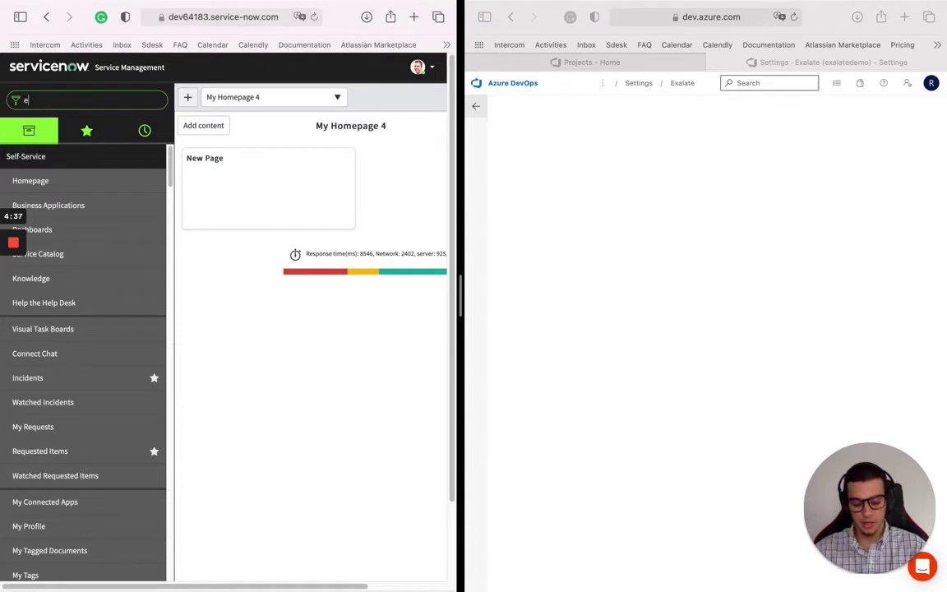
text(xalate)
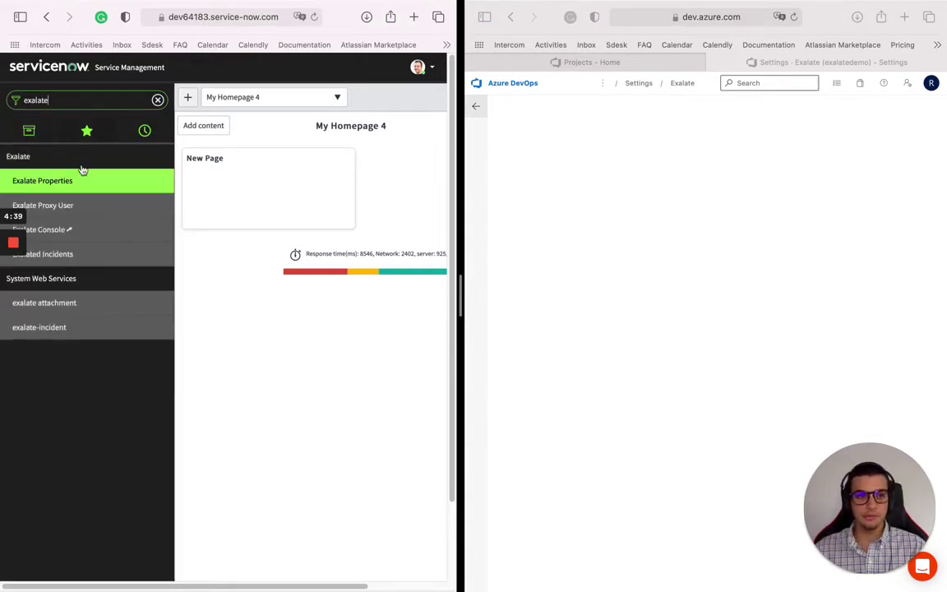
click(78, 233)
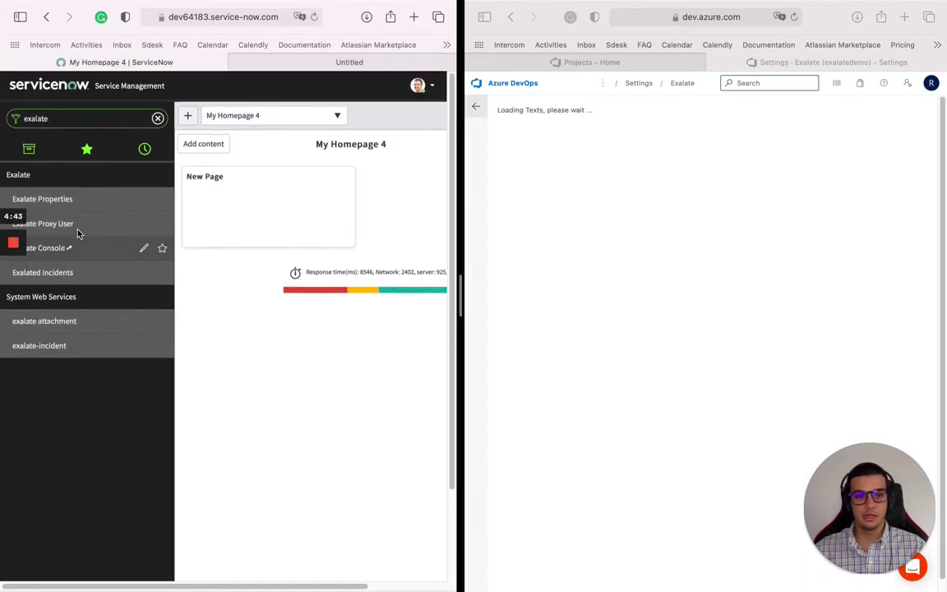
click(300, 63)
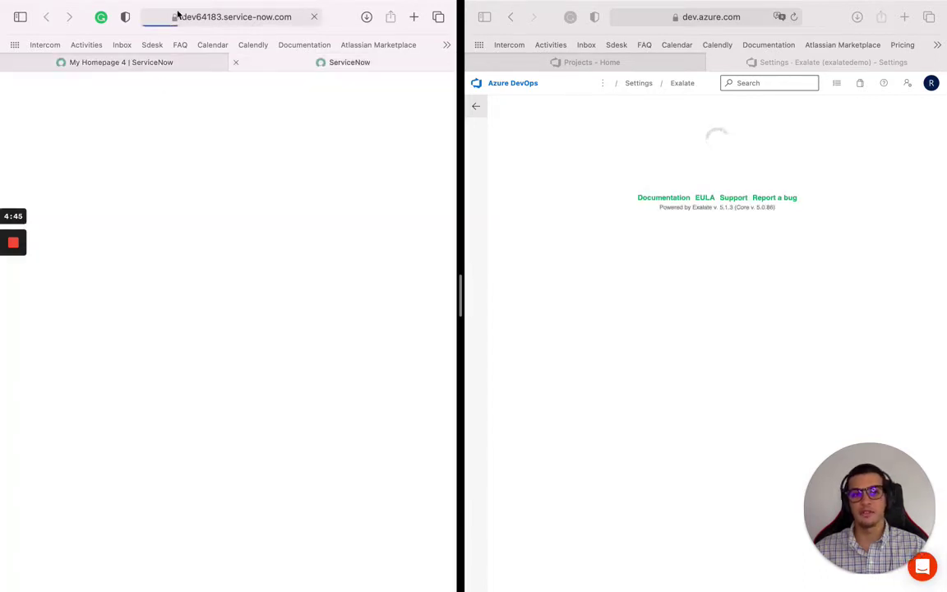
click(564, 64)
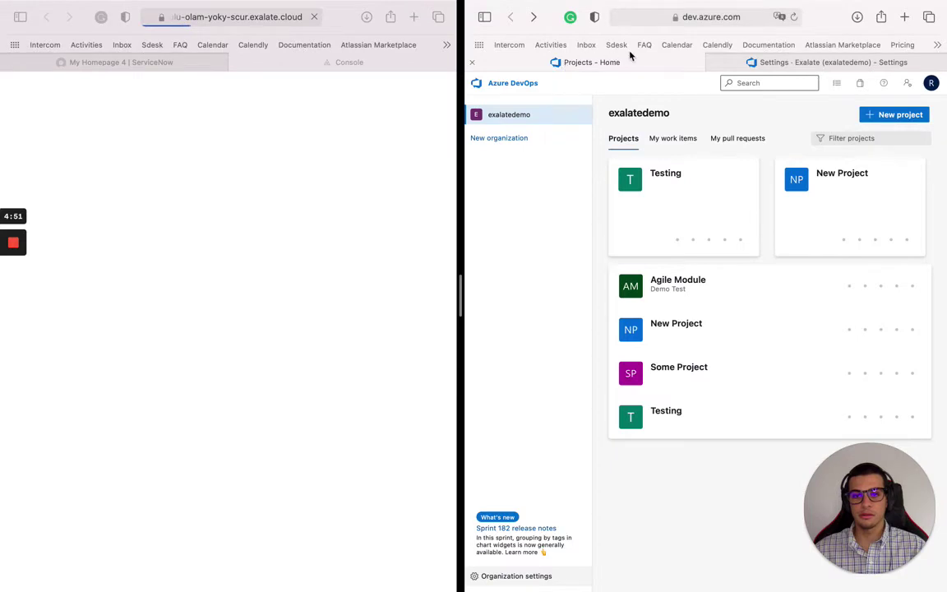
click(736, 62)
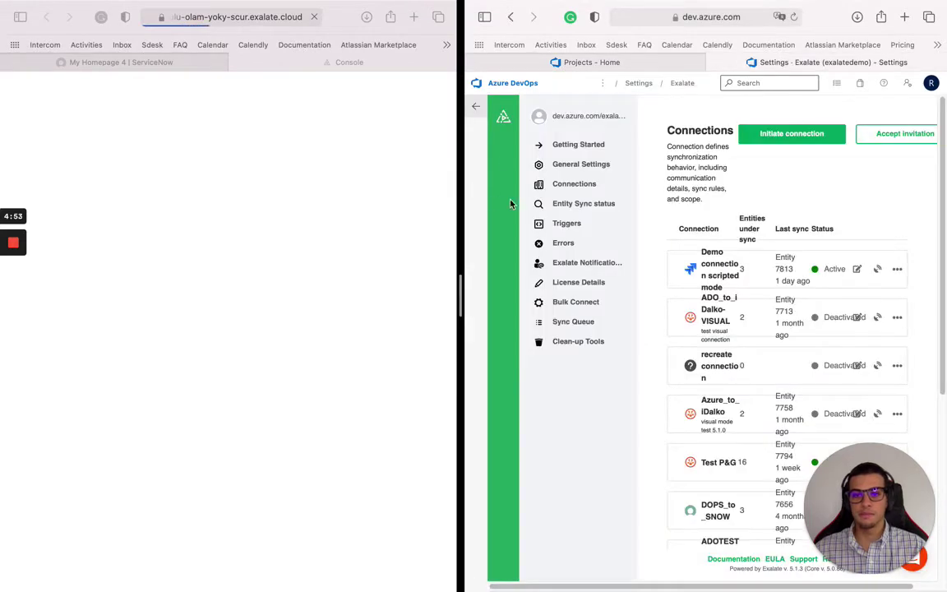
scroll(849, 272, down, 2)
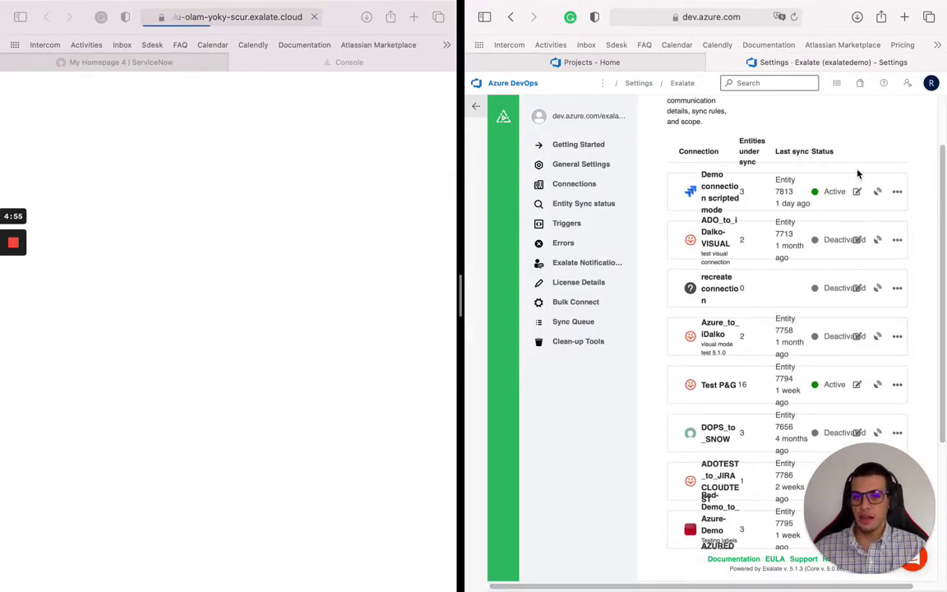
scroll(704, 344, up, 2)
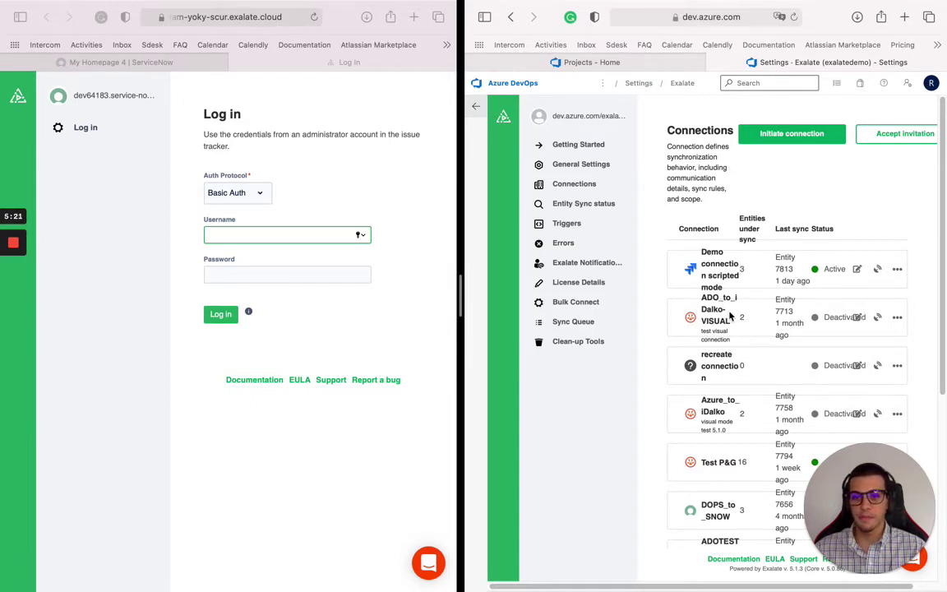
scroll(730, 316, down, 2)
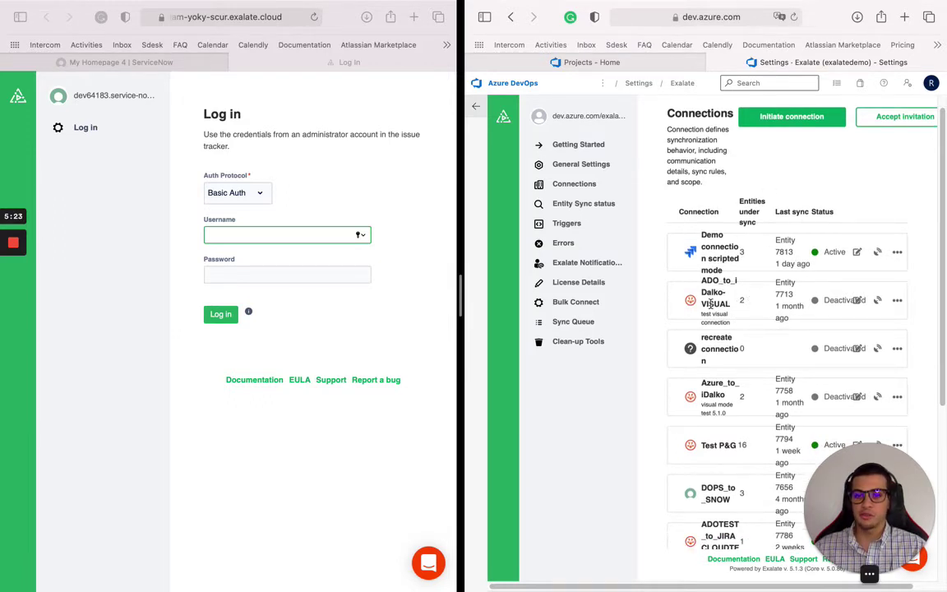
scroll(756, 345, down, 2)
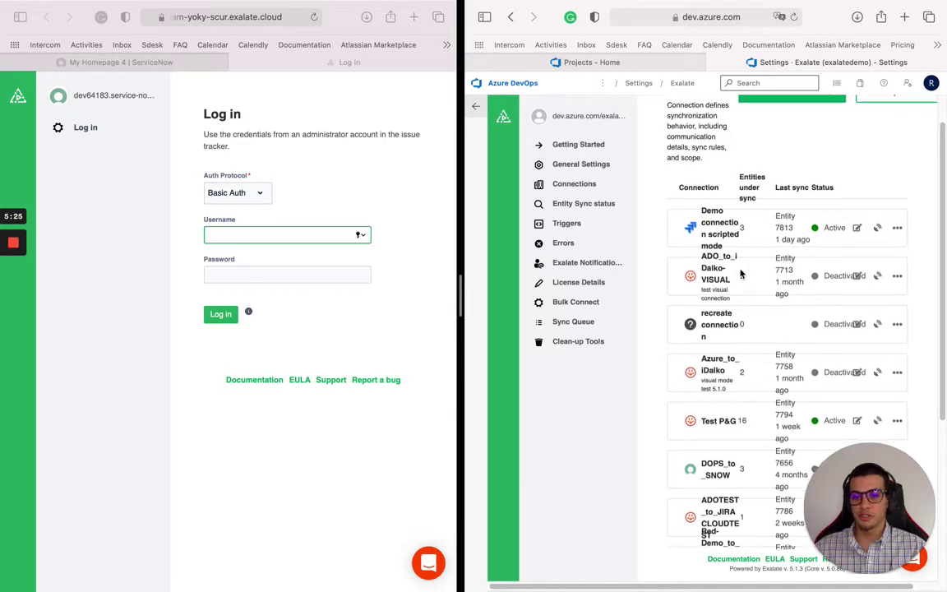
scroll(745, 493, down, 2)
scroll(748, 491, down, 3)
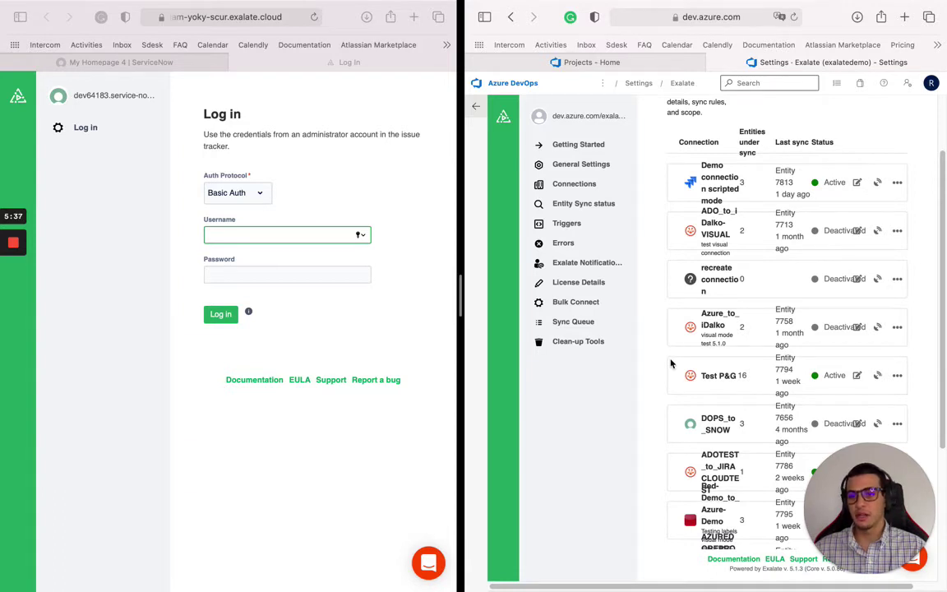
scroll(723, 280, down, 1)
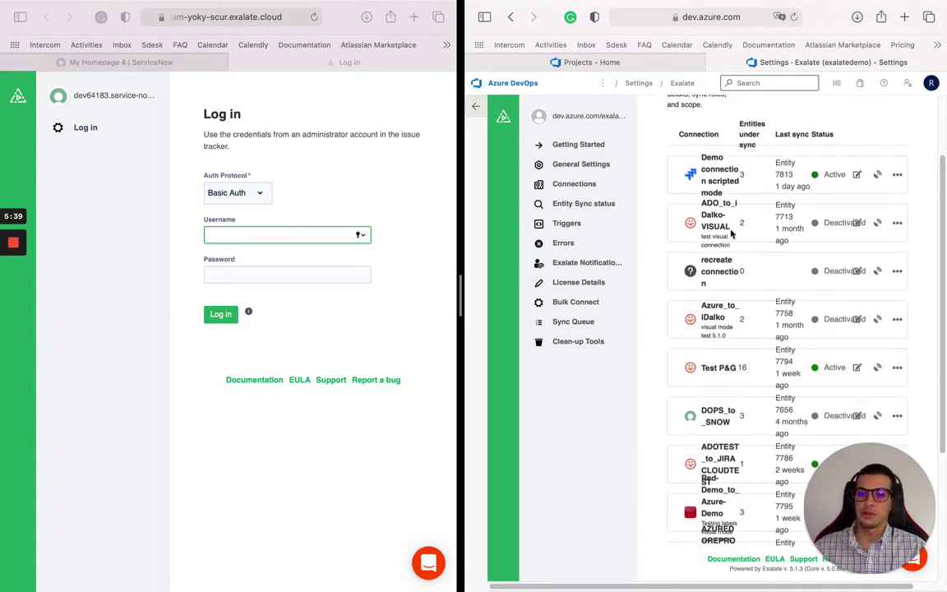
scroll(744, 271, down, 3)
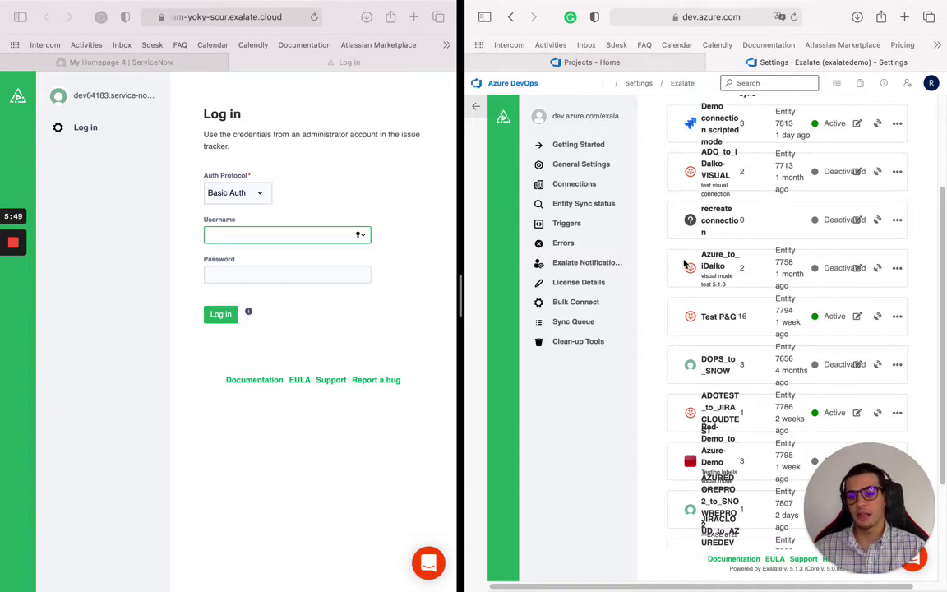
scroll(661, 296, up, 2)
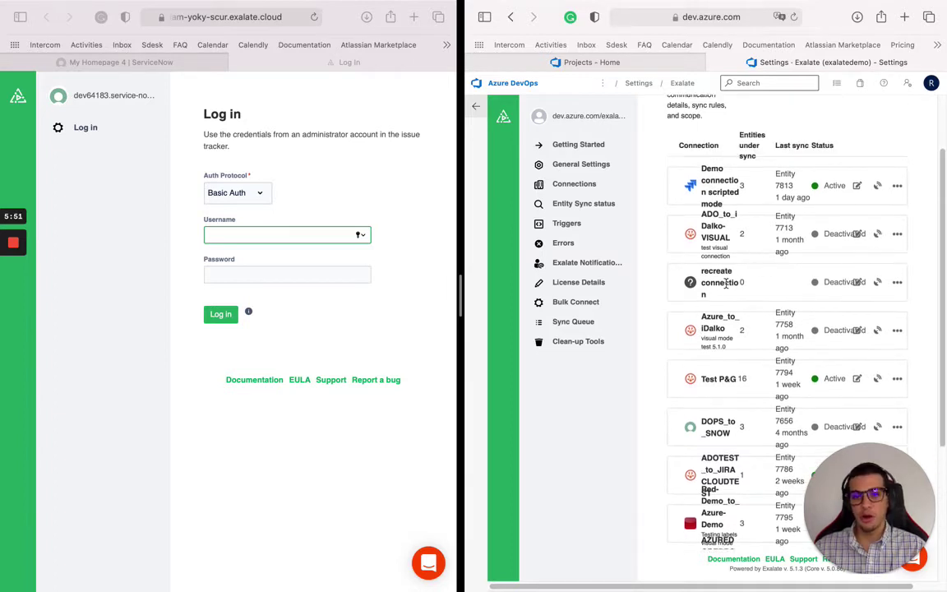
scroll(830, 357, down, 1)
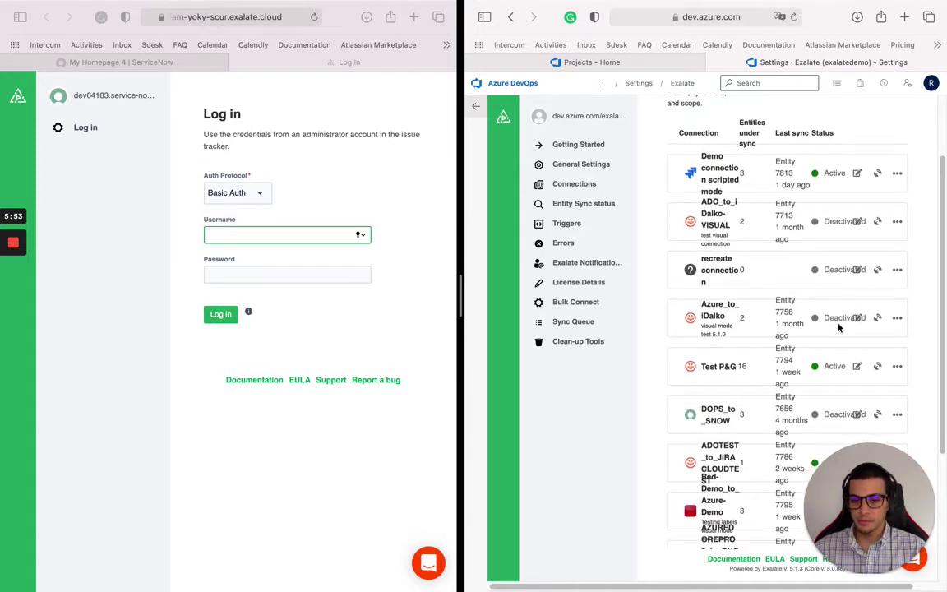
scroll(727, 322, down, 1)
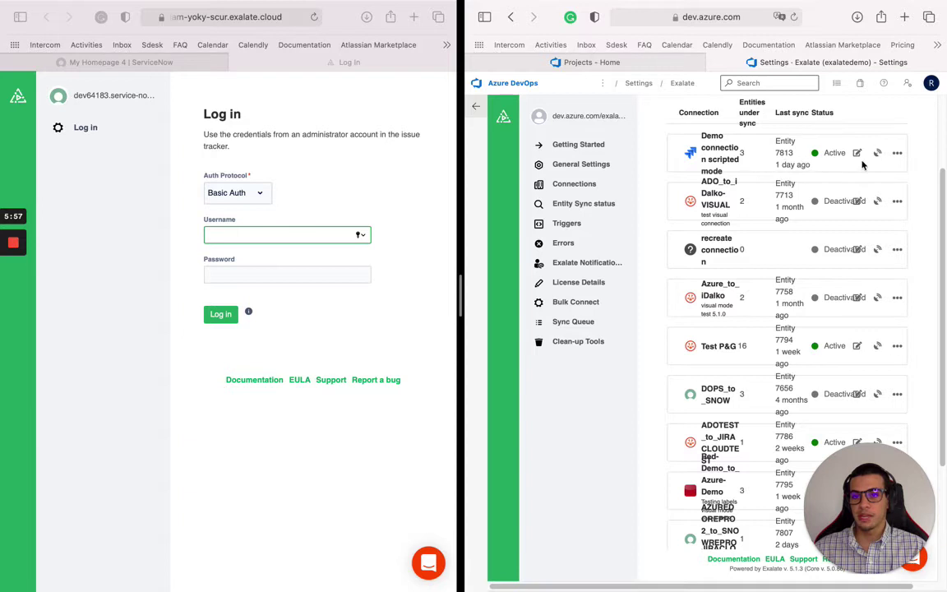
Deactivate the Demo connection scripted mode connection on the first page of the list.
click(900, 156)
click(902, 169)
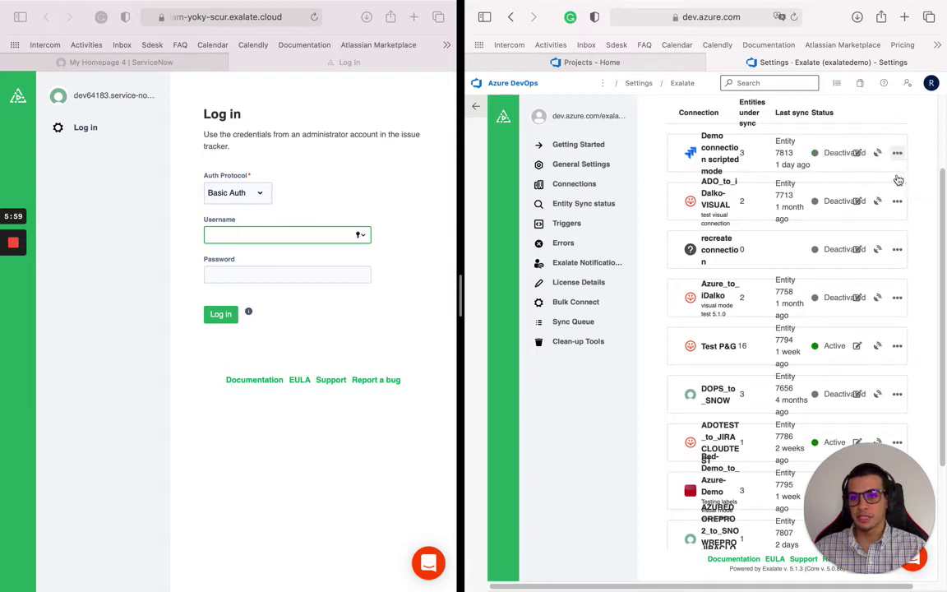
scroll(870, 251, down, 3)
scroll(870, 252, down, 3)
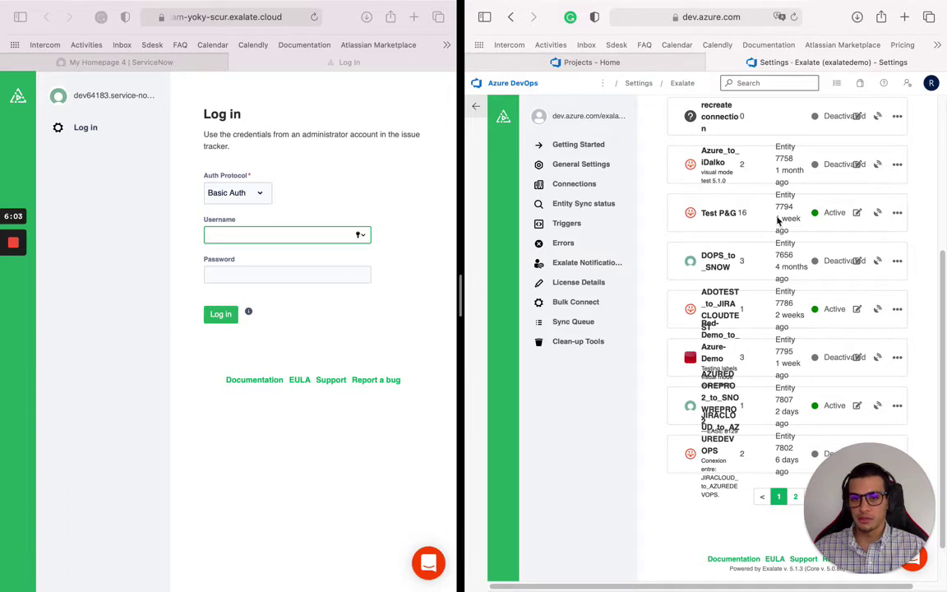
scroll(667, 402, down, 1)
scroll(667, 403, down, 1)
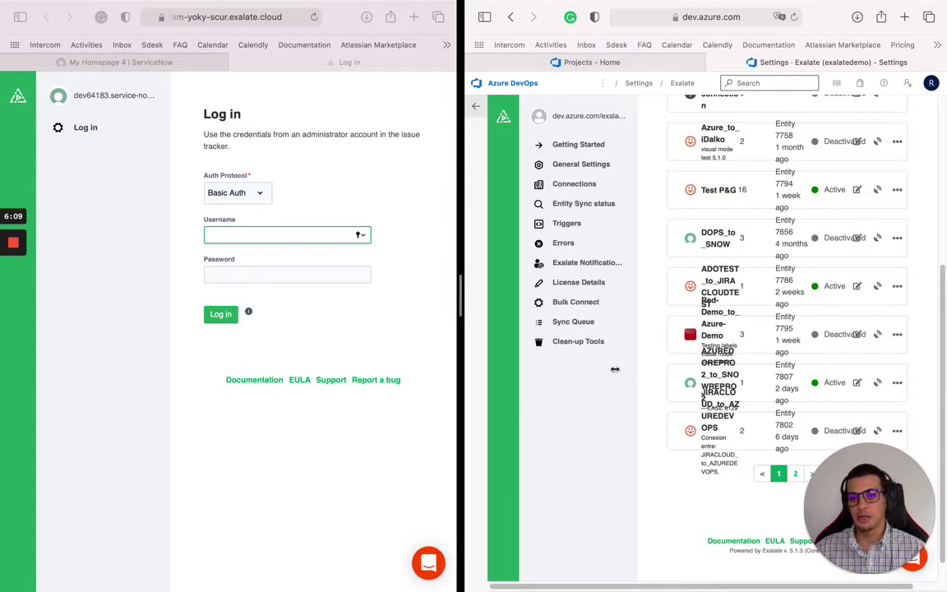
scroll(651, 326, down, 2)
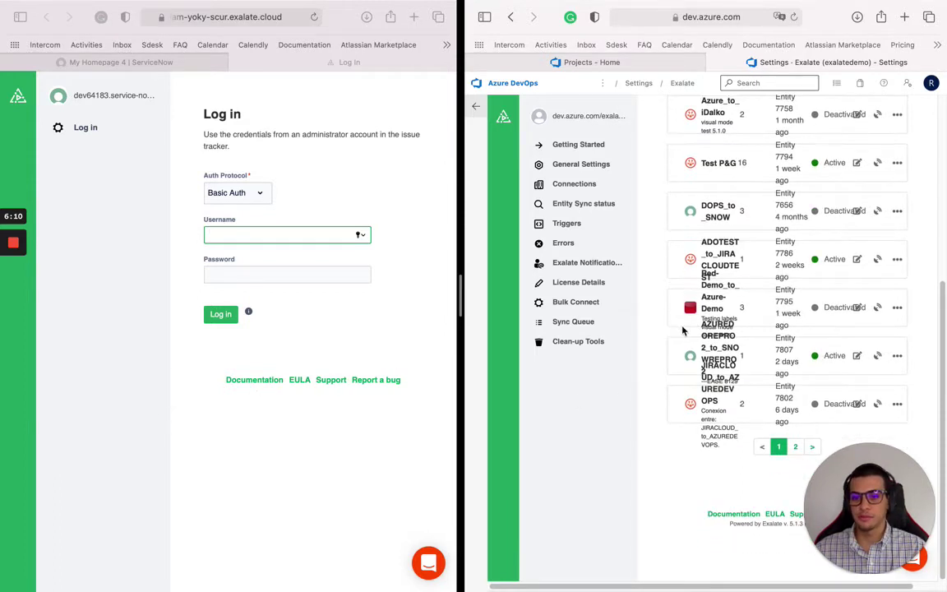
click(896, 357)
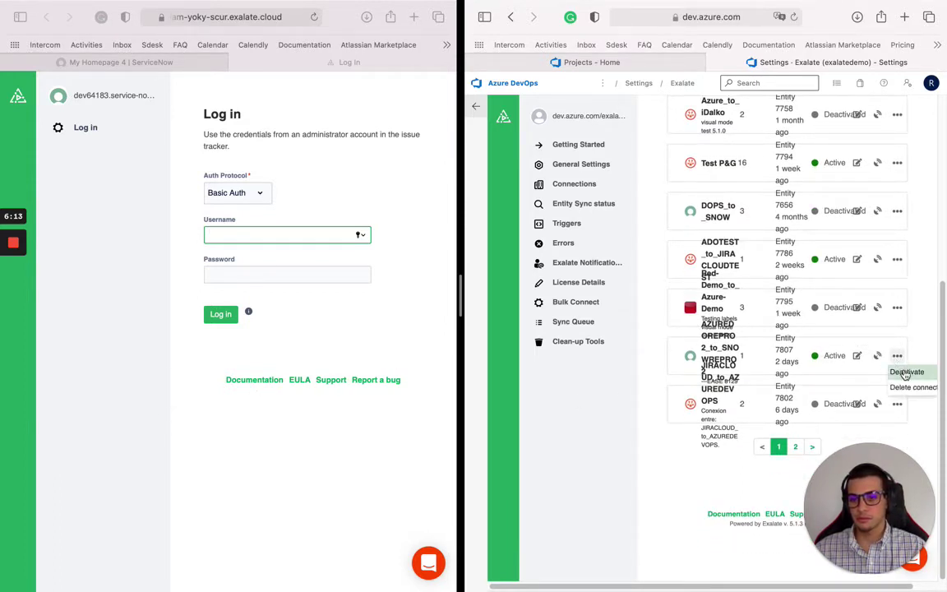
On the second page, deactivate the JiraCloud script and Demo connections.
click(794, 447)
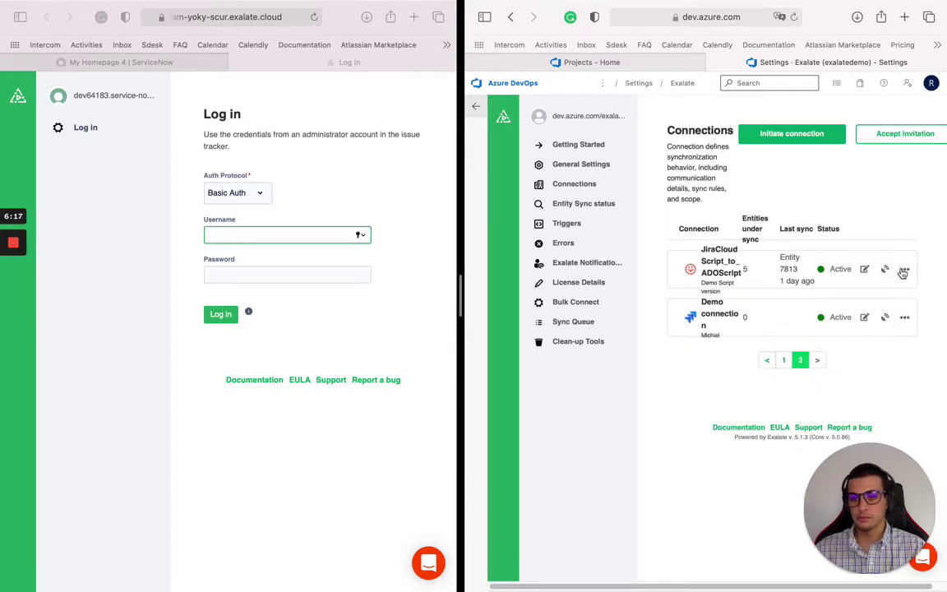
click(904, 269)
click(912, 286)
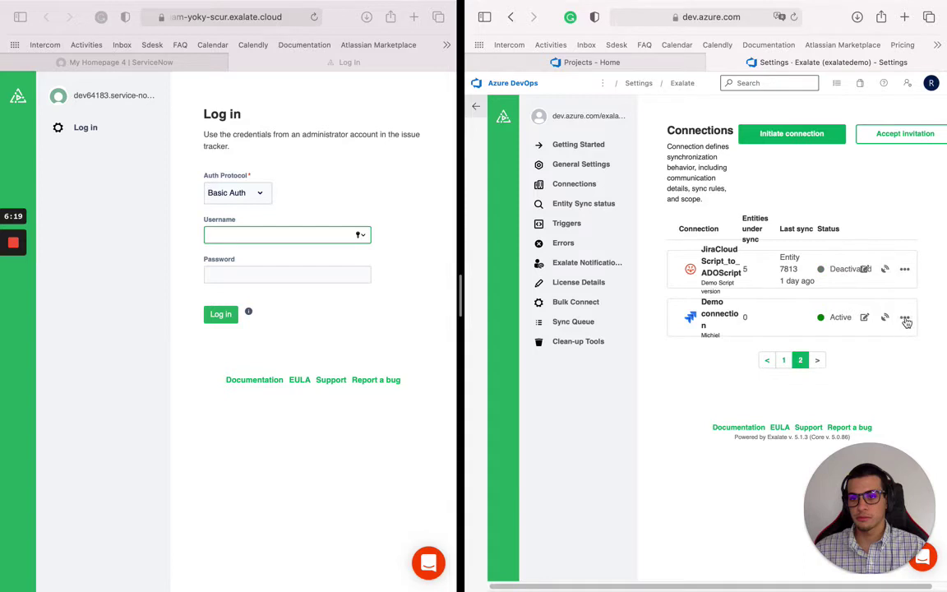
click(904, 317)
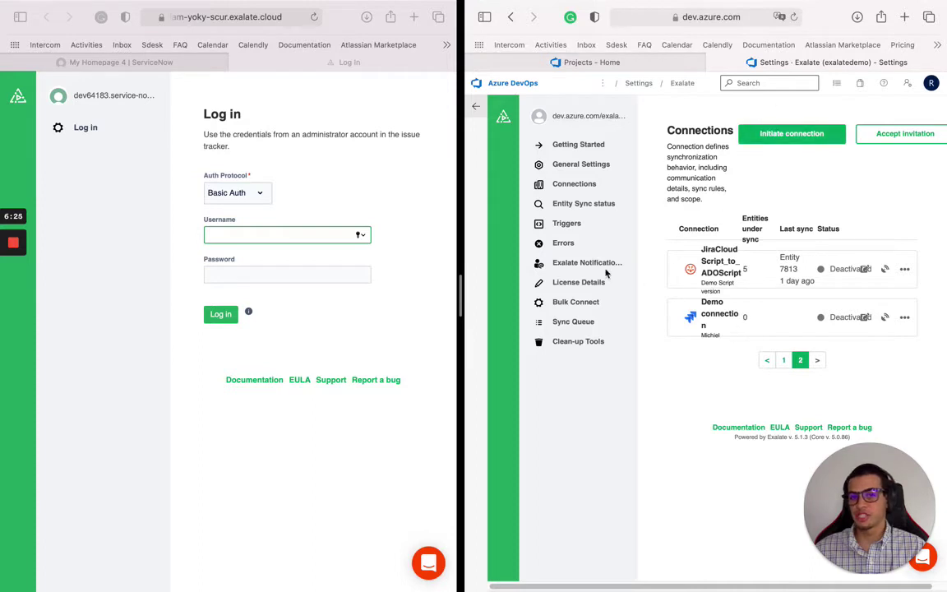
Sign in to Exalate for ServiceNow with the saved administrator credentials.
click(275, 234)
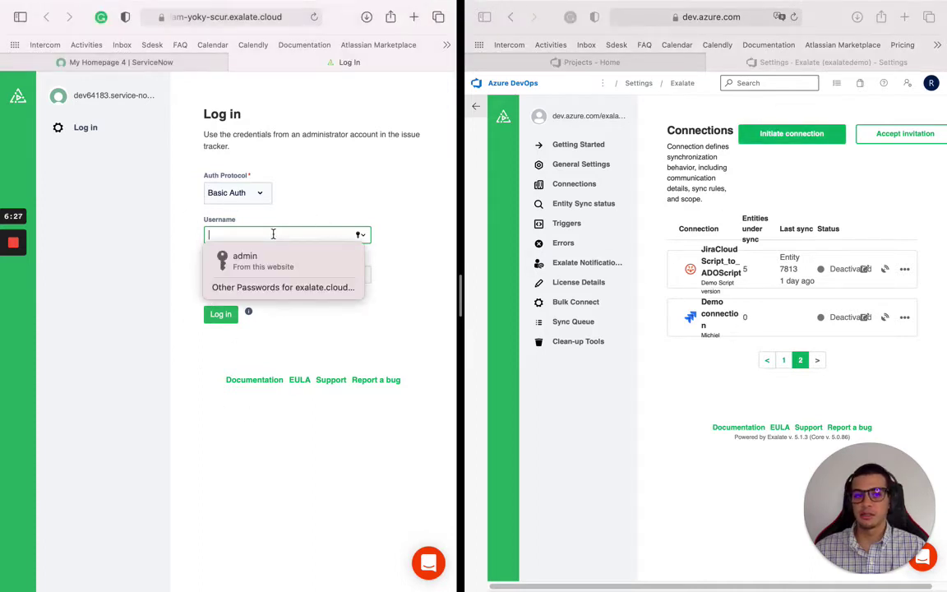
click(240, 255)
click(220, 314)
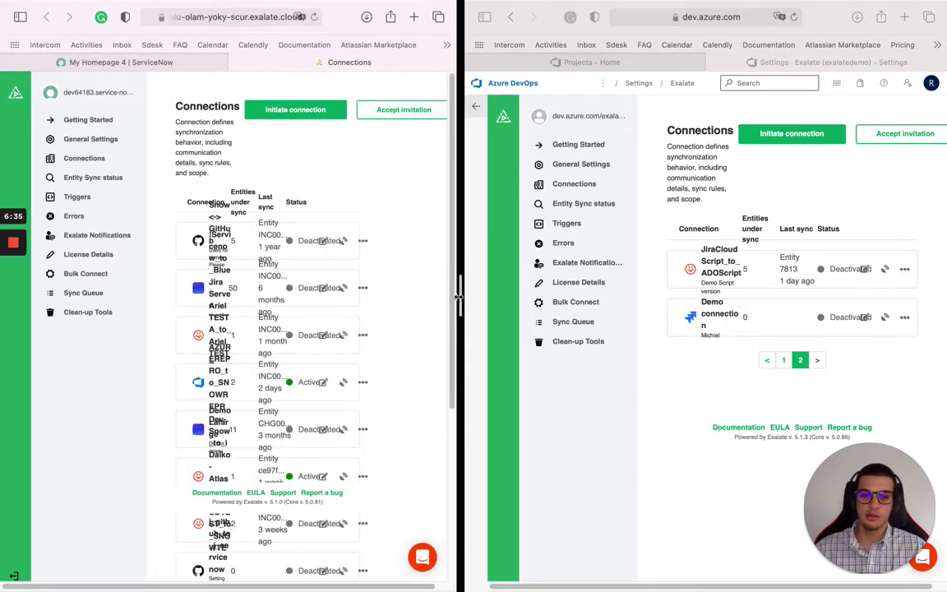
drag(505, 290, 604, 313)
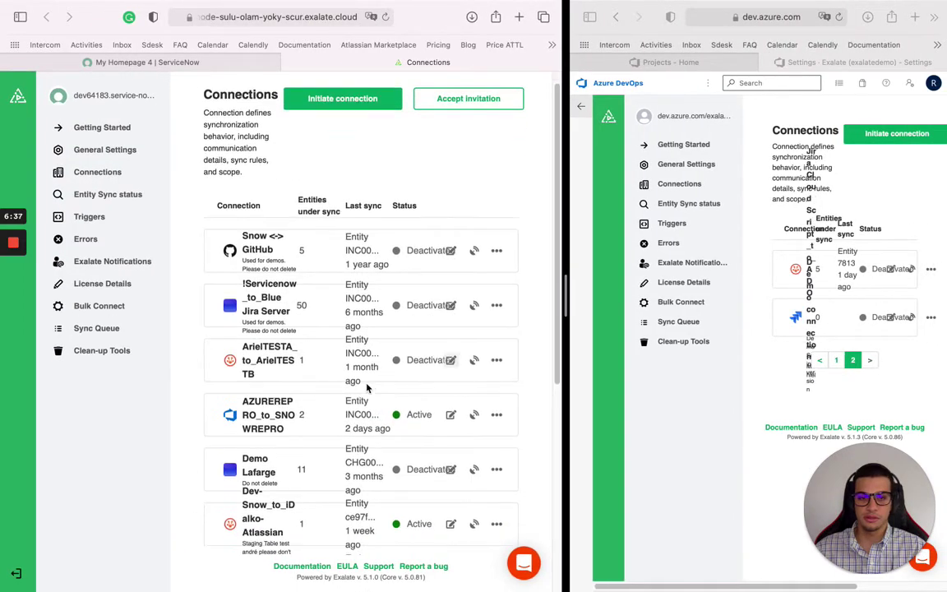
scroll(389, 490, down, 5)
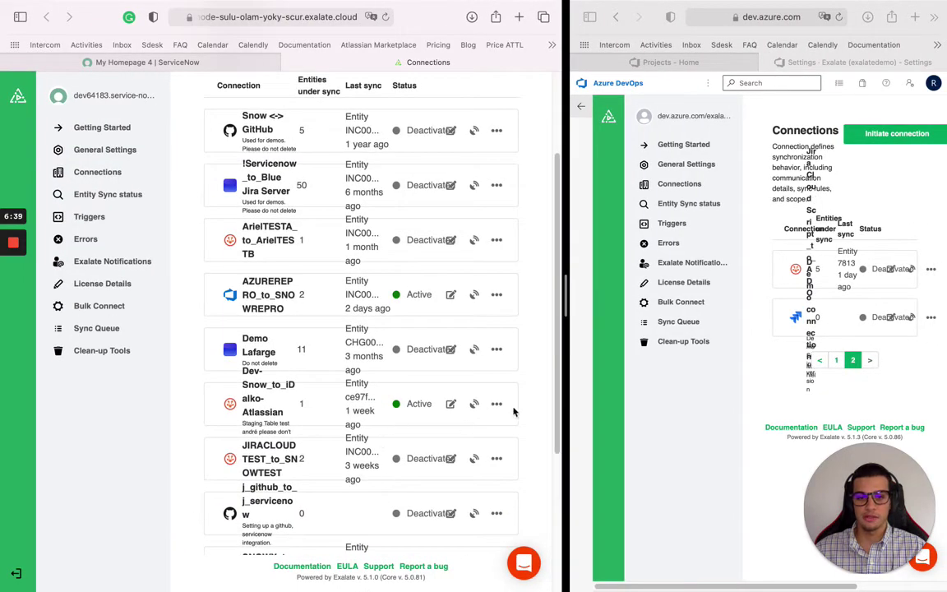
Deactivate the Dev-Snow_to_iDalko-Atlassian connection.
click(496, 404)
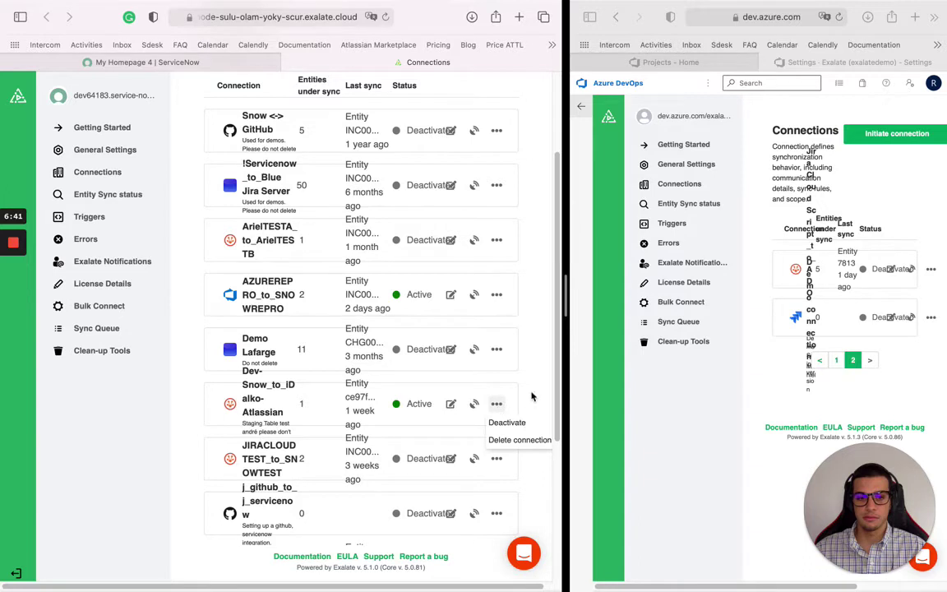
scroll(526, 399, down, 2)
click(496, 379)
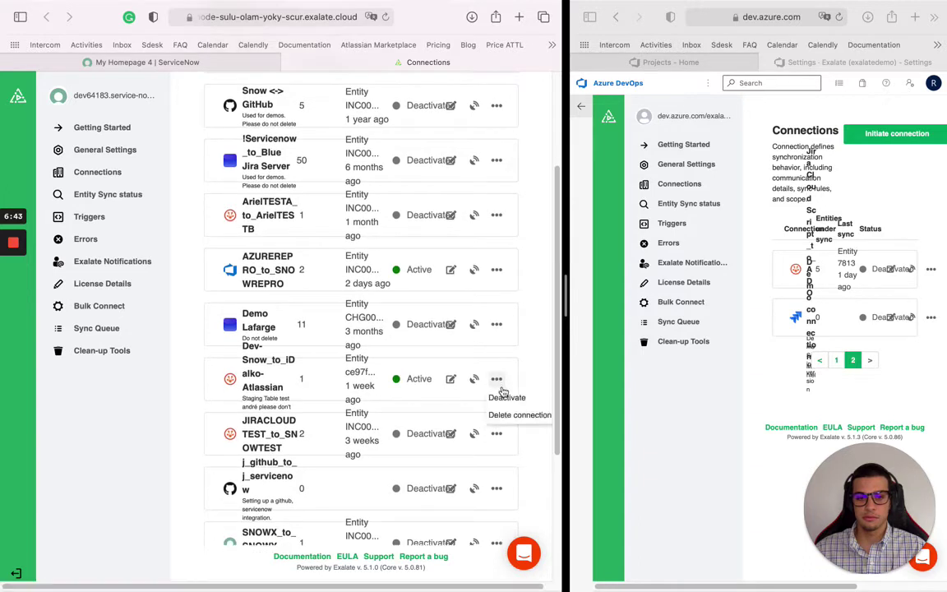
click(505, 403)
Deactivate AZUREDOREPRO2_to_SNOWREPRO2 on page two and restore the window widths.
scroll(418, 437, down, 5)
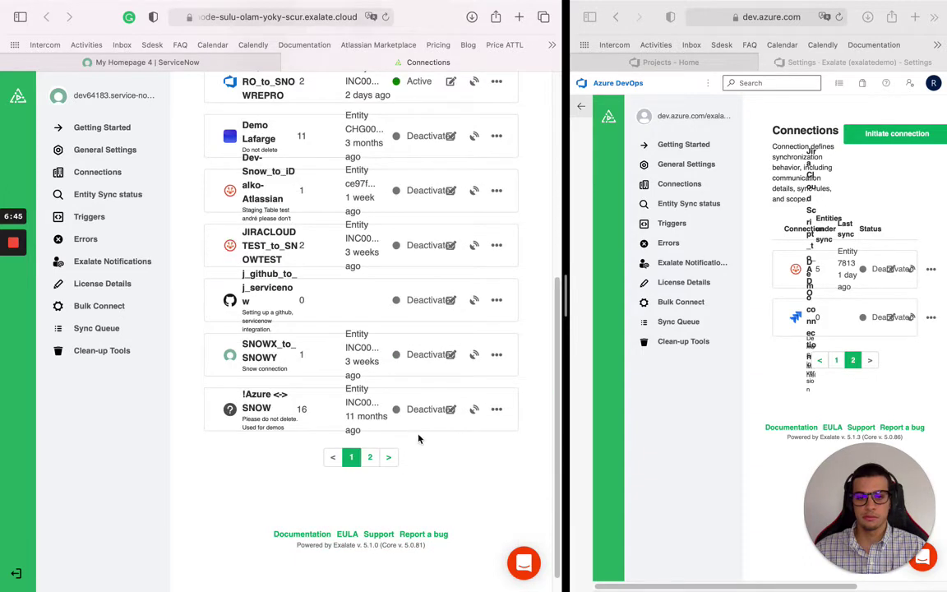
click(372, 456)
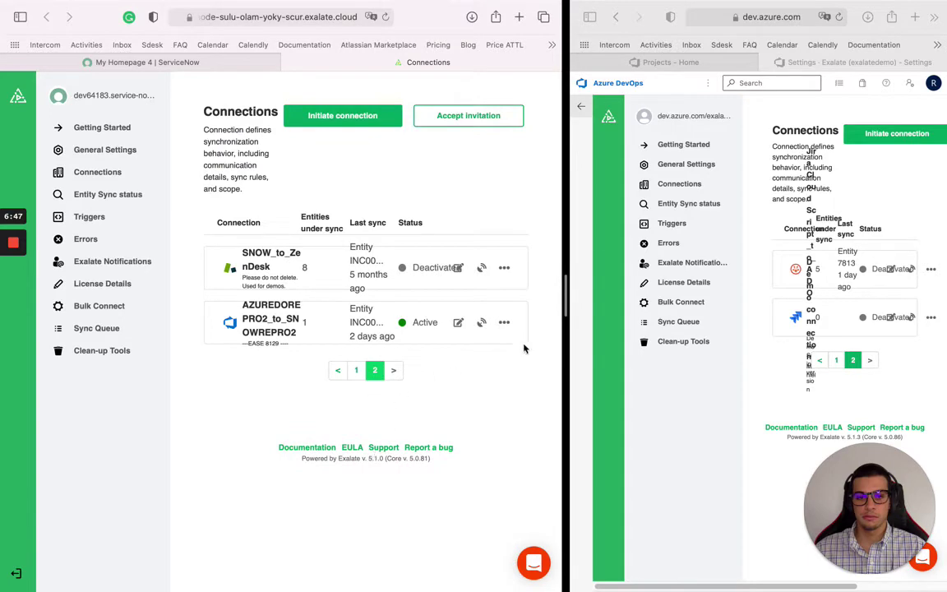
click(504, 322)
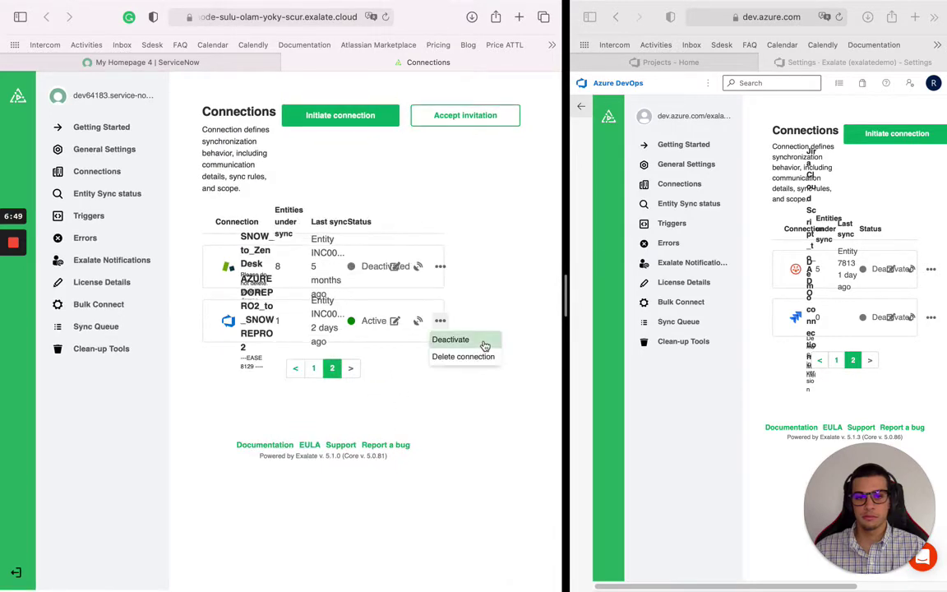
click(450, 339)
drag(566, 326, 460, 326)
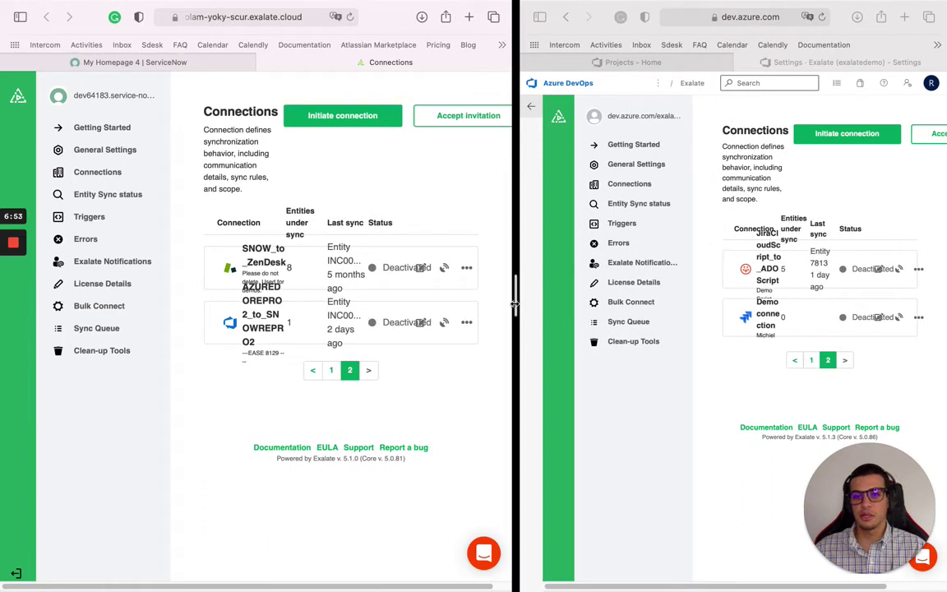
drag(515, 304, 488, 304)
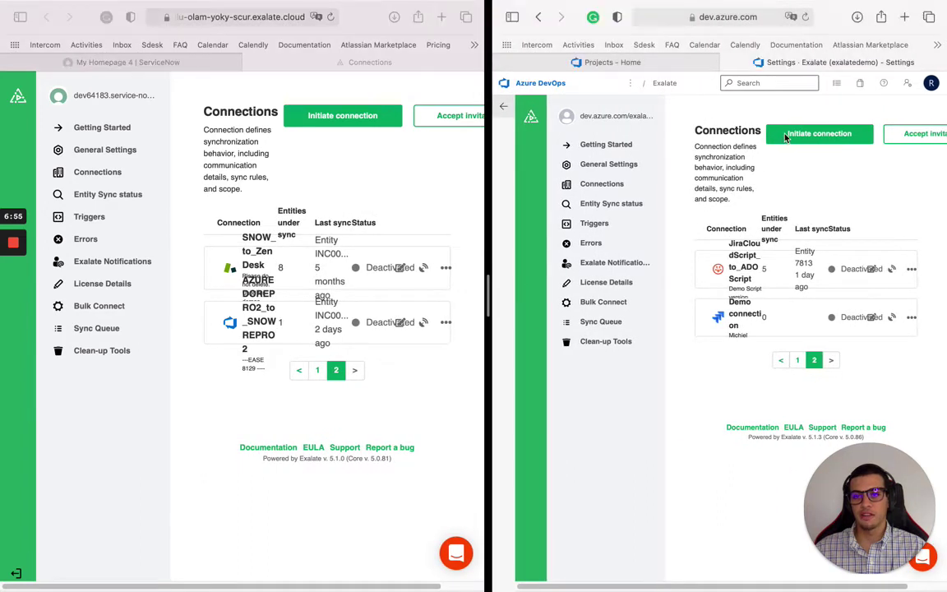
Initiate a new connection with a Public destination instance and continue to the URL step.
click(785, 134)
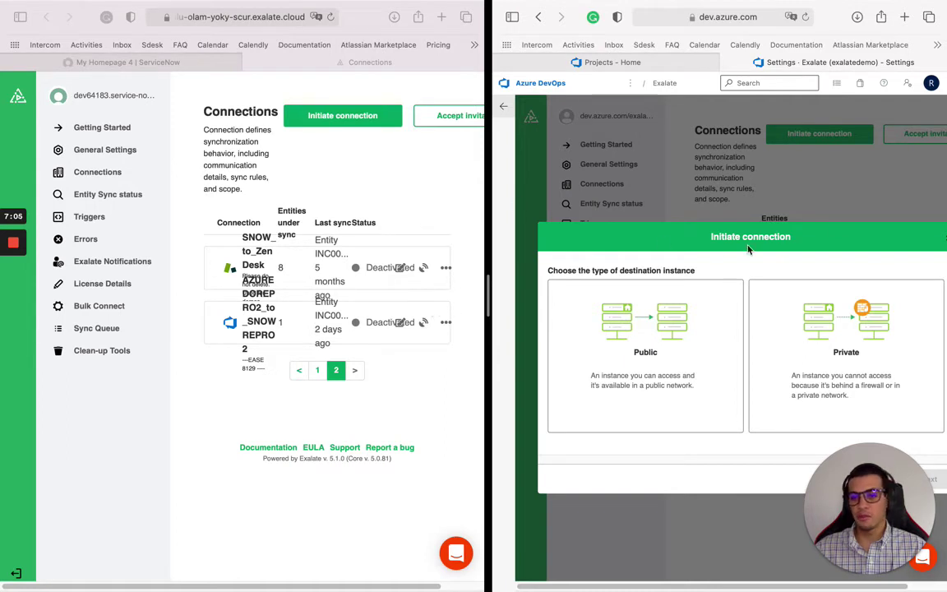
click(660, 353)
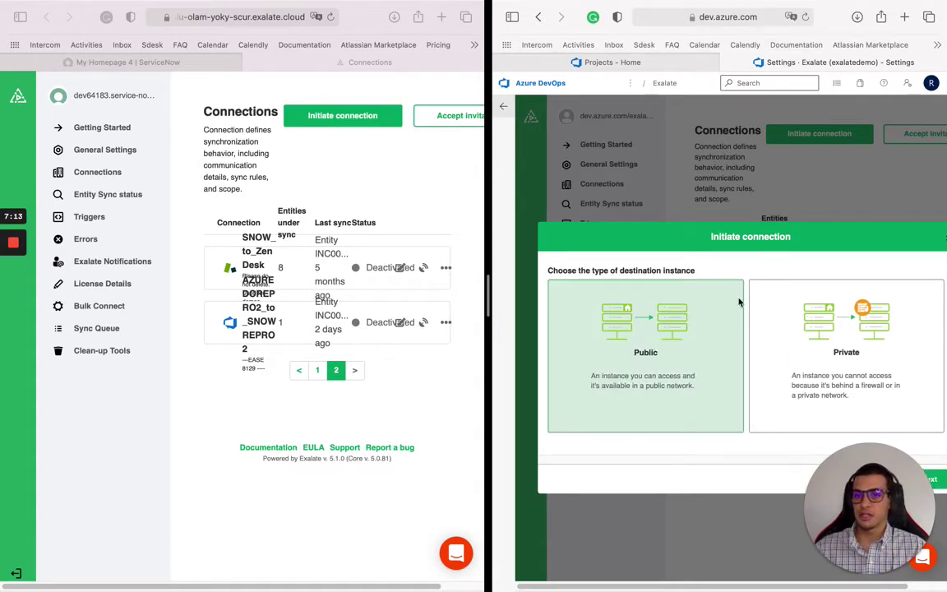
click(828, 347)
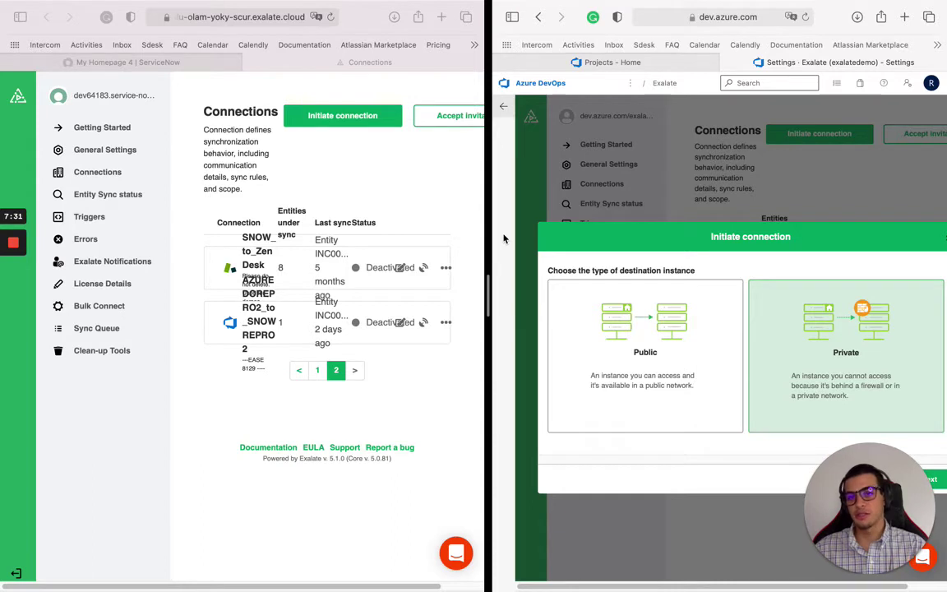
click(642, 375)
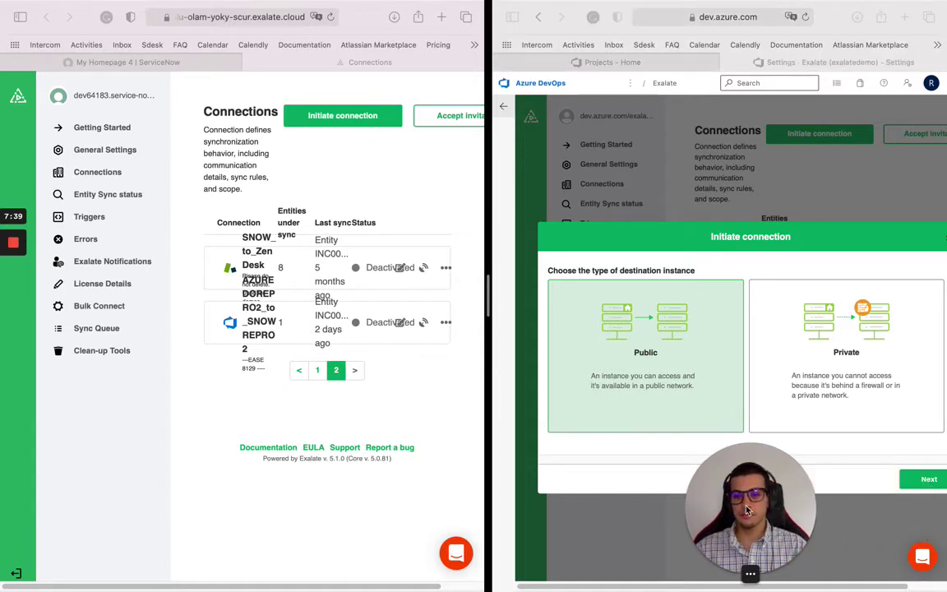
click(925, 481)
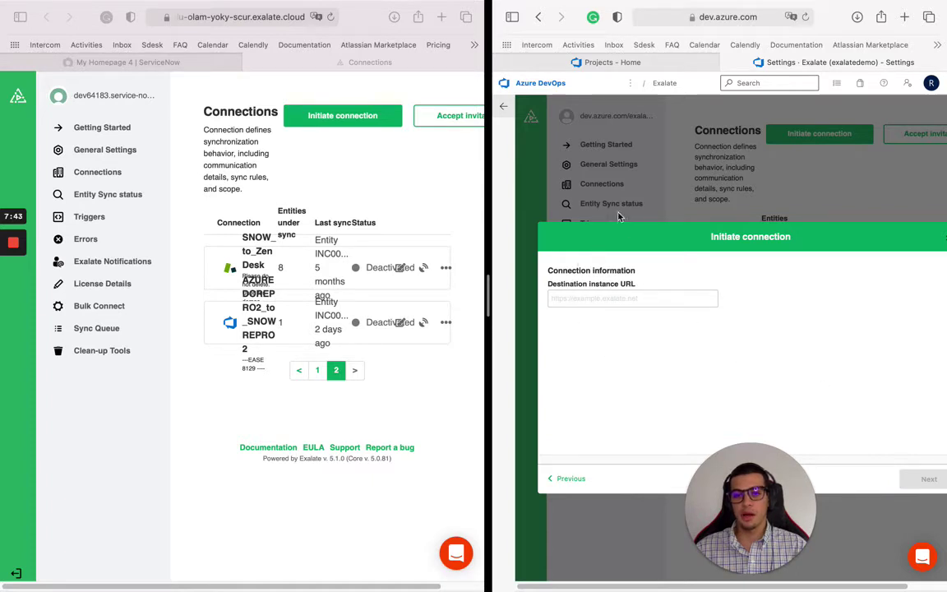
Copy the ServiceNow instance URL and paste it as the Destination instance URL.
click(274, 18)
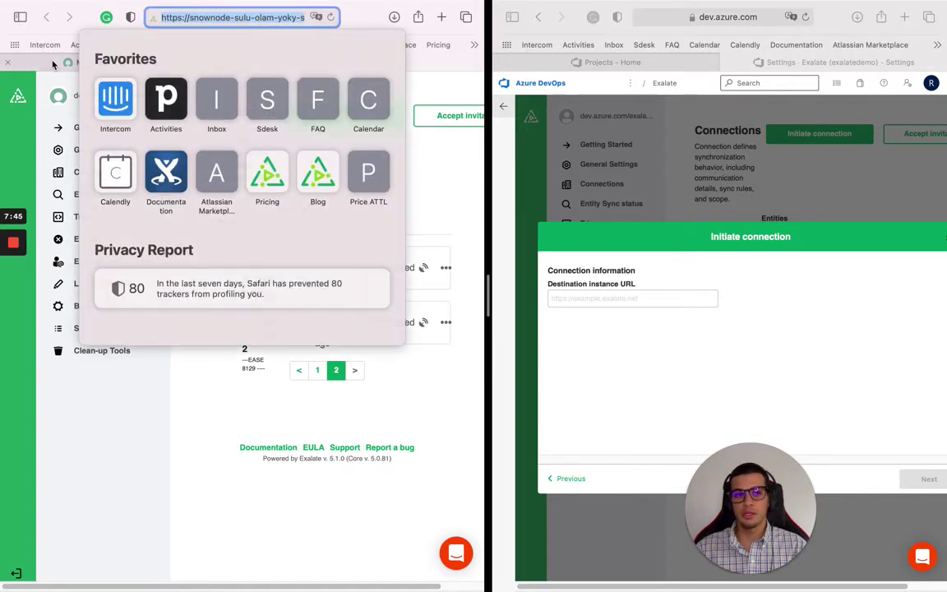
key(ctrl+shift+Tab)
click(221, 17)
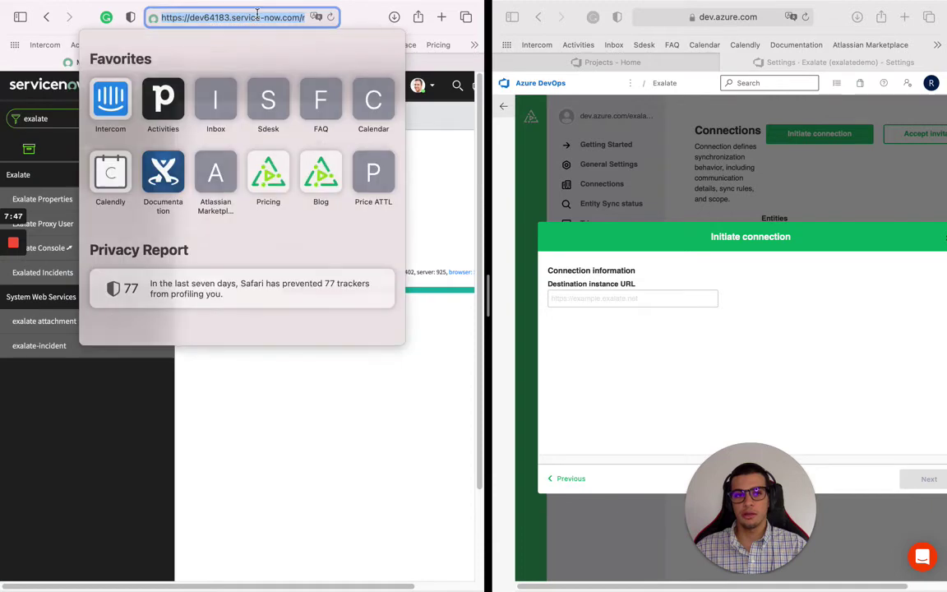
drag(299, 17, 145, 17)
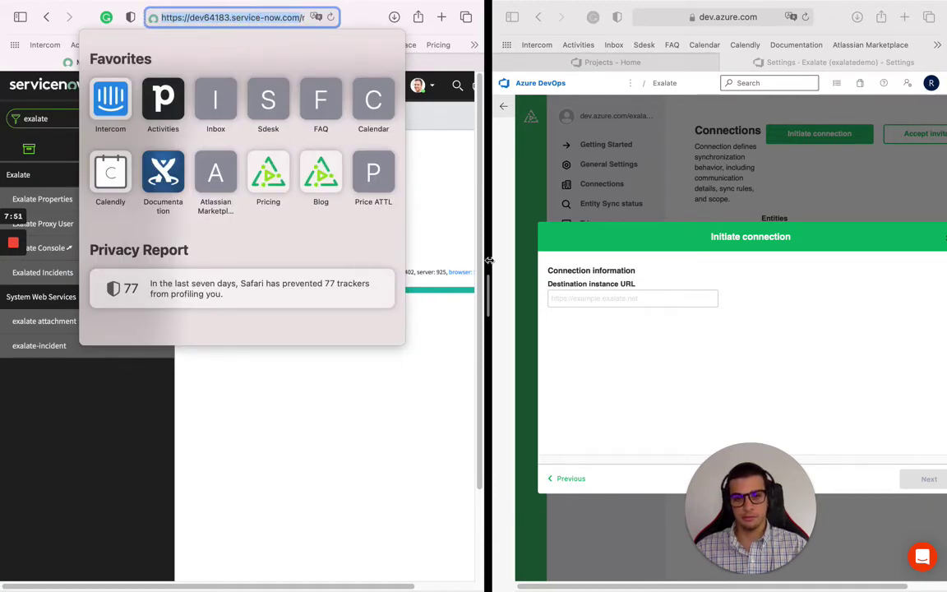
click(580, 301)
text(https://dev64183.service-now.com)
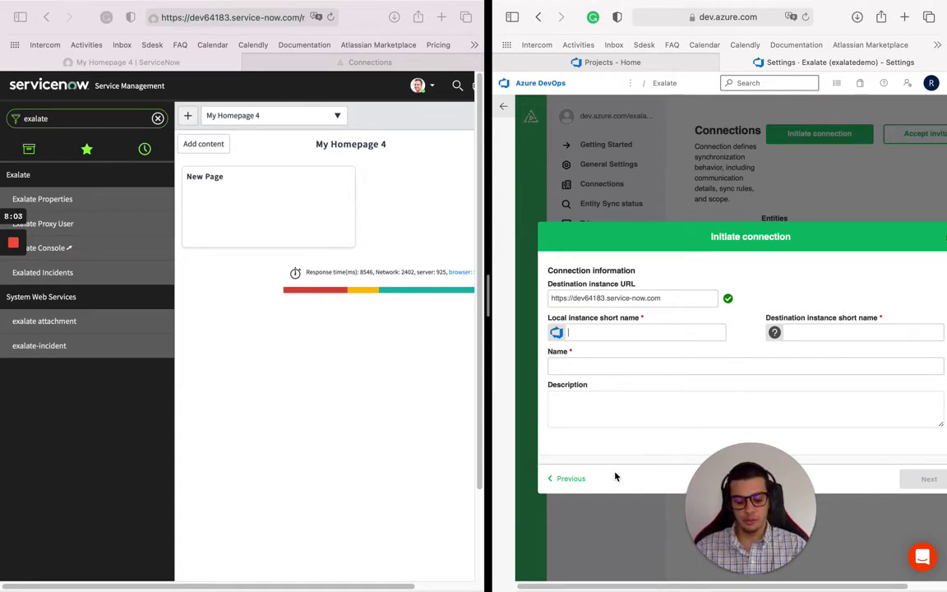
Fill in the short names AzureTest and SNOWTest and continue to project selection.
text(Azure)
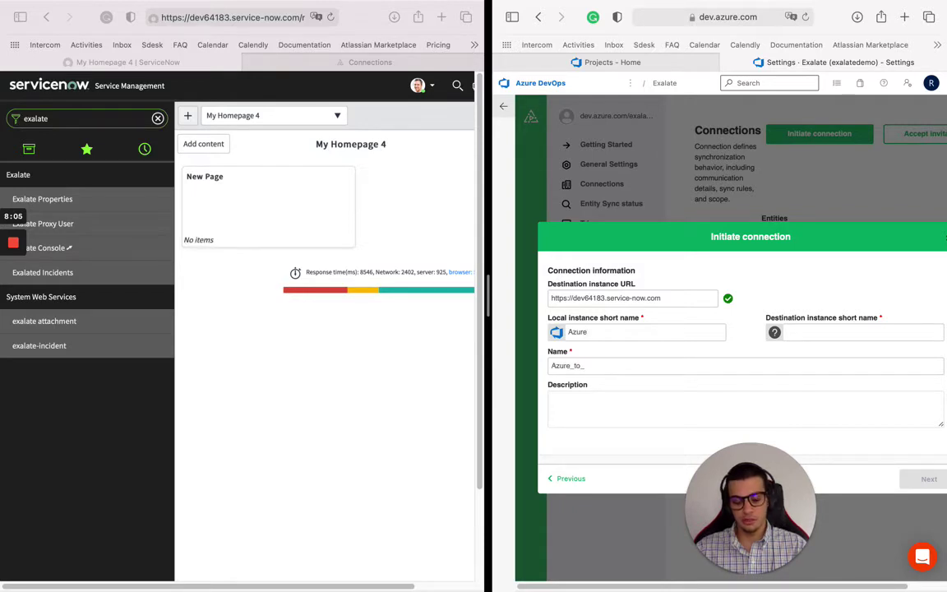
text(Tet)
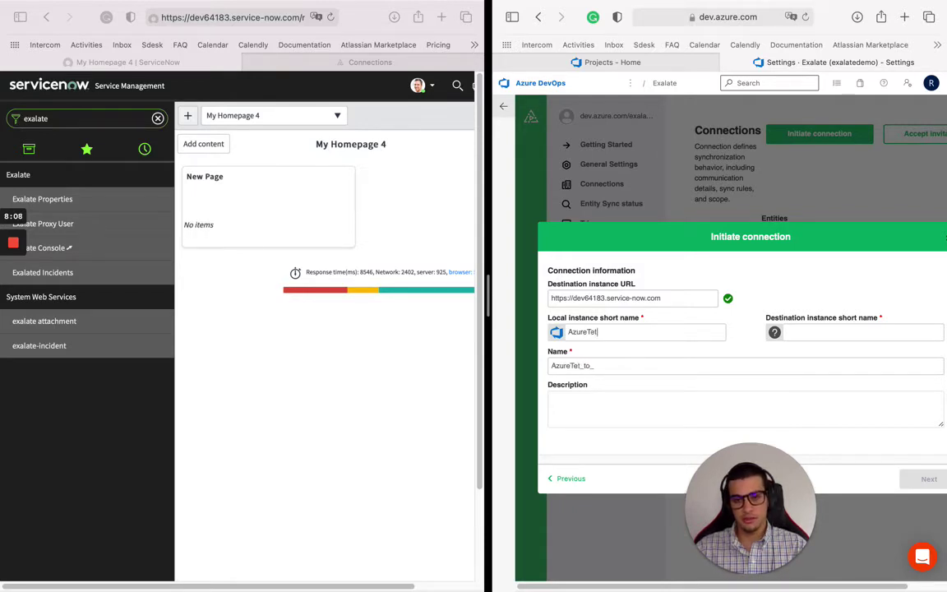
key(BackSpace)
text(st)
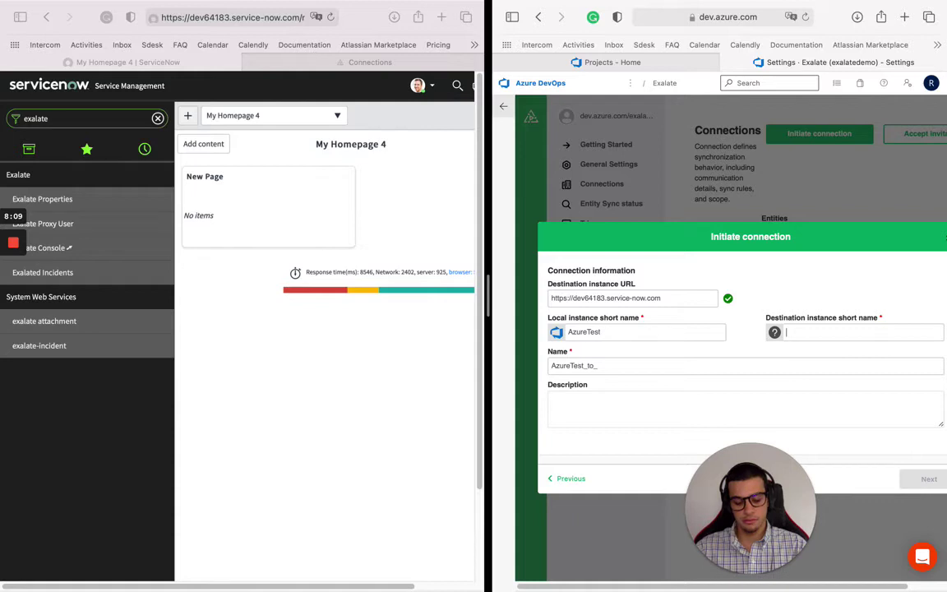
text(SNOWTest)
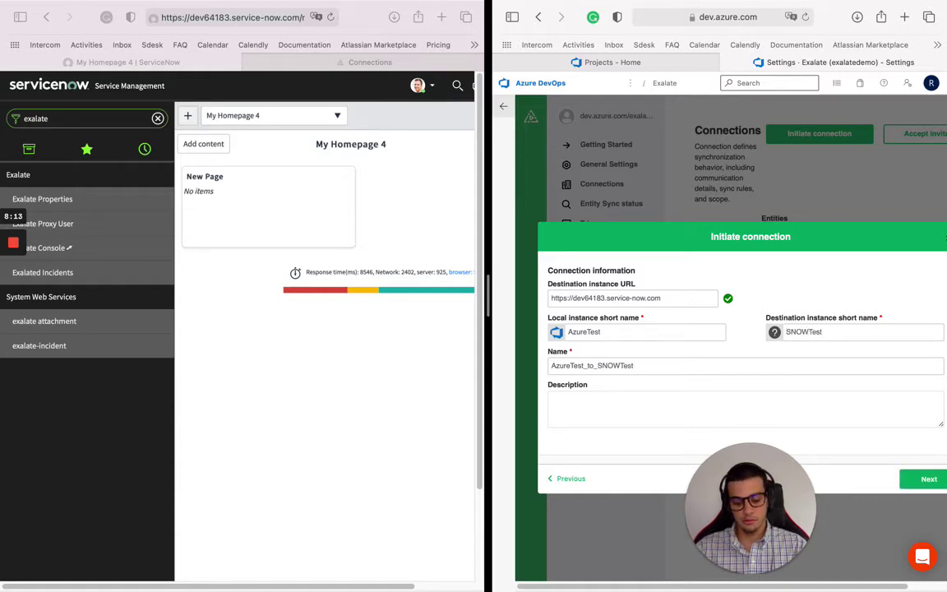
text(nnection for Video)
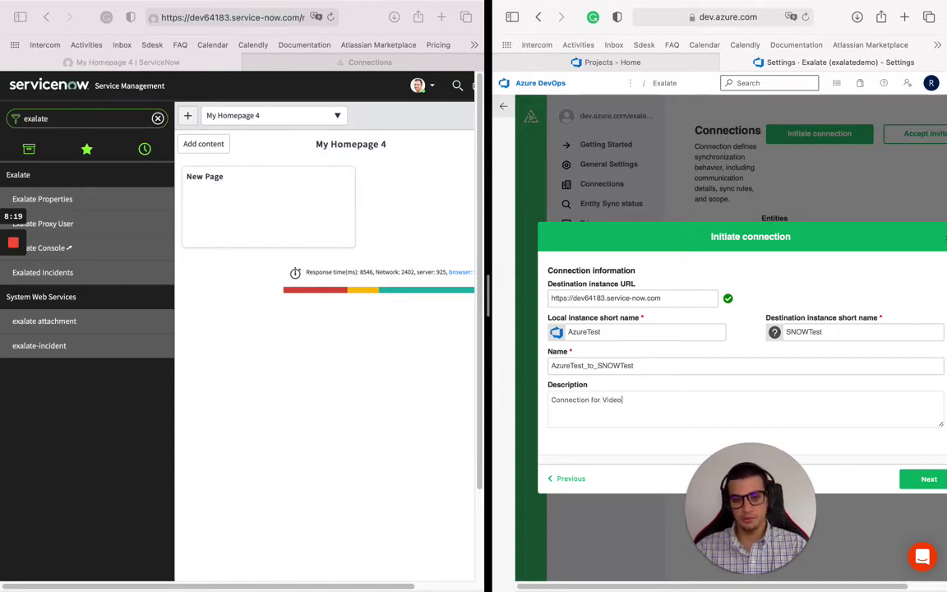
click(928, 478)
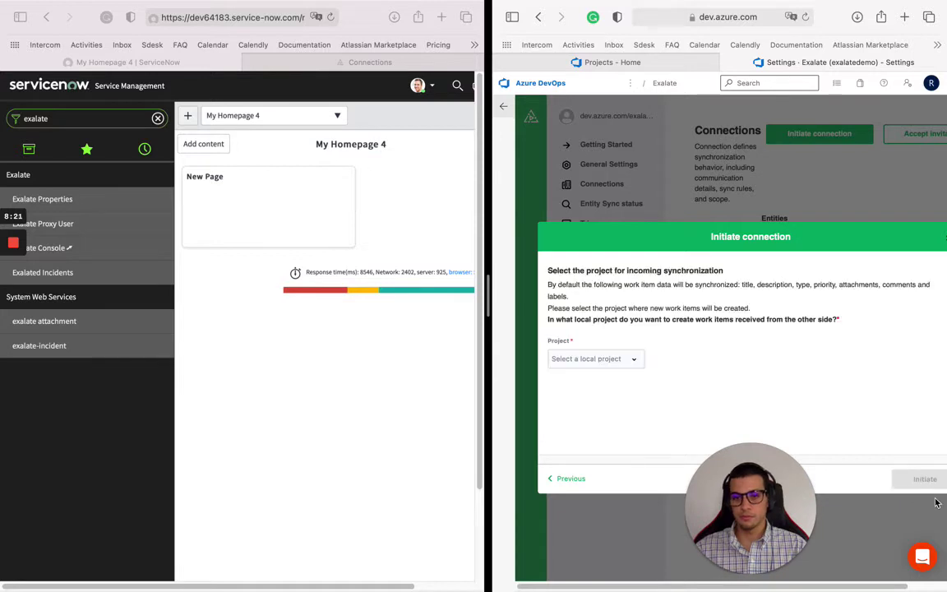
Choose the Testing project for incoming work items, initiate, and copy the invitation code.
click(612, 359)
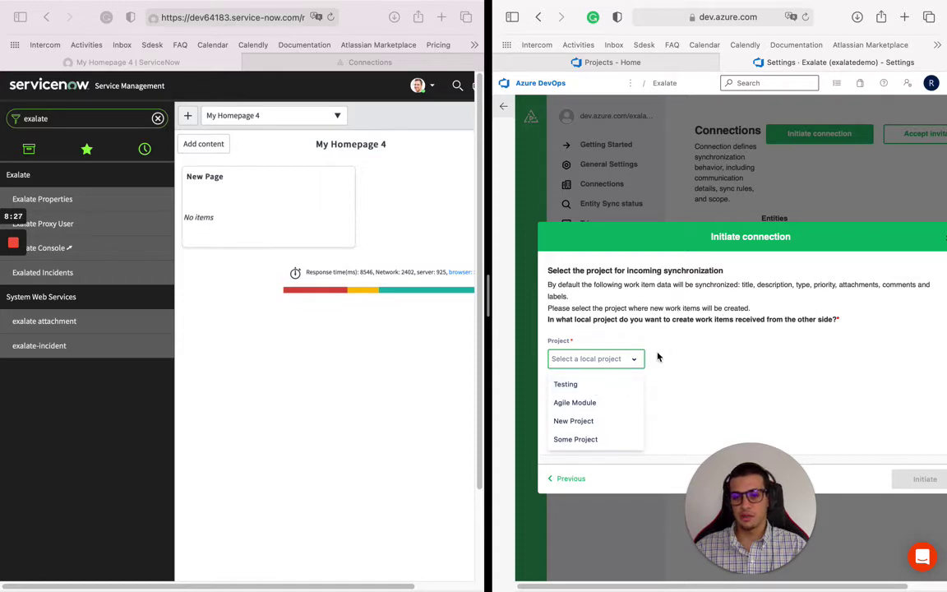
click(578, 384)
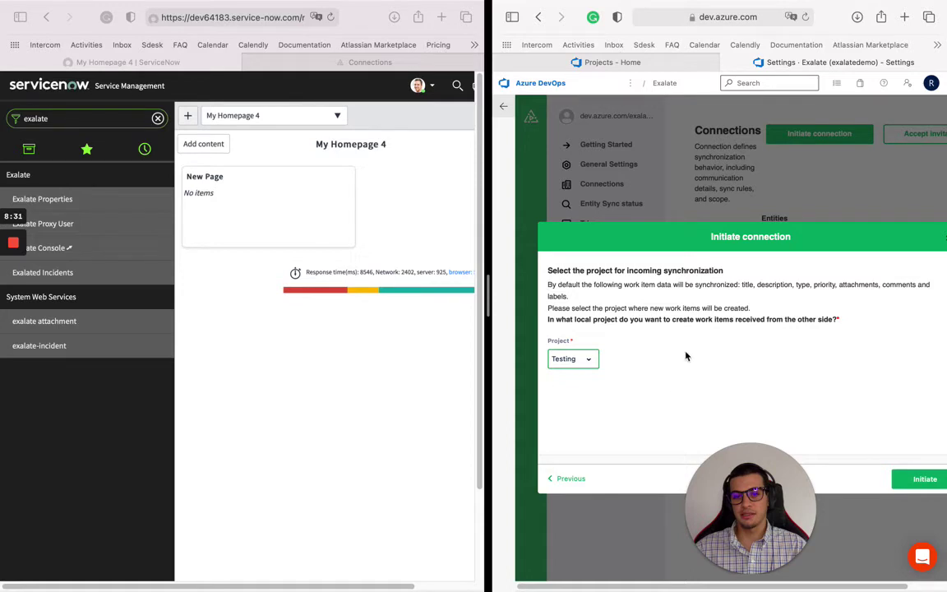
click(927, 480)
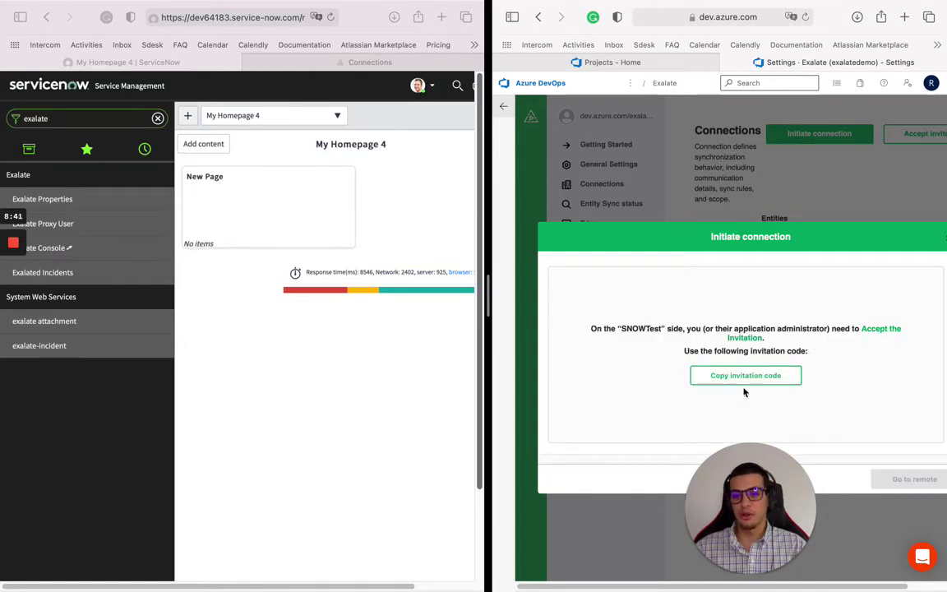
click(708, 376)
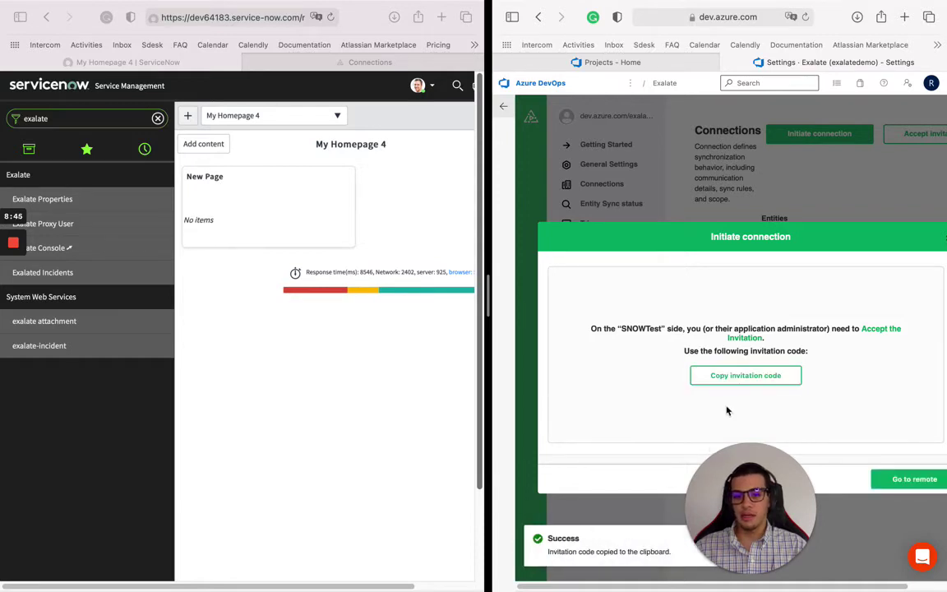
Paste the Azure invitation code into Exalate for ServiceNow's Accept invitation form.
click(351, 64)
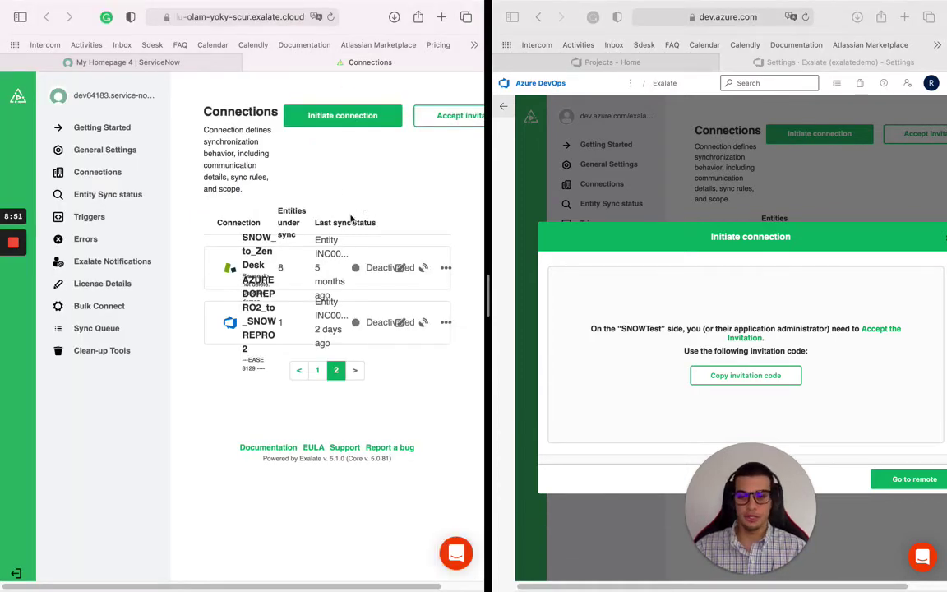
click(431, 120)
click(234, 307)
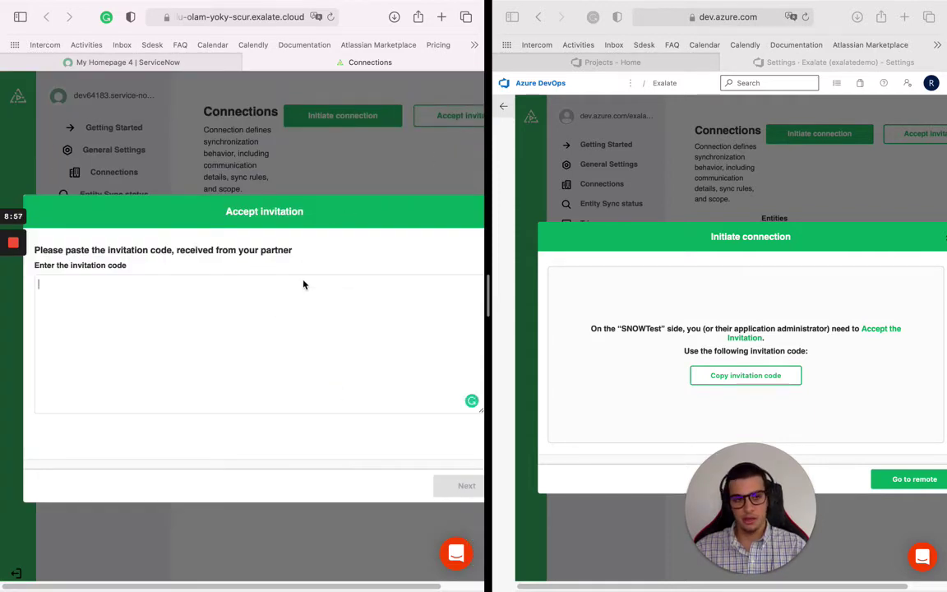
key(super+v)
Submit the code, confirm the default sync rules, and open the connection's sync configuration.
scroll(250, 314, up, 3)
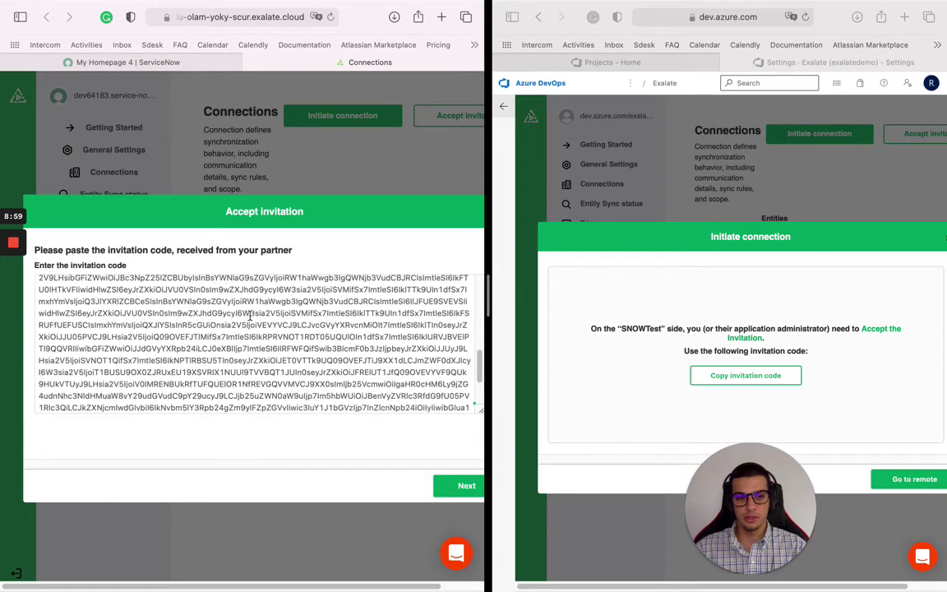
scroll(87, 306, down, 3)
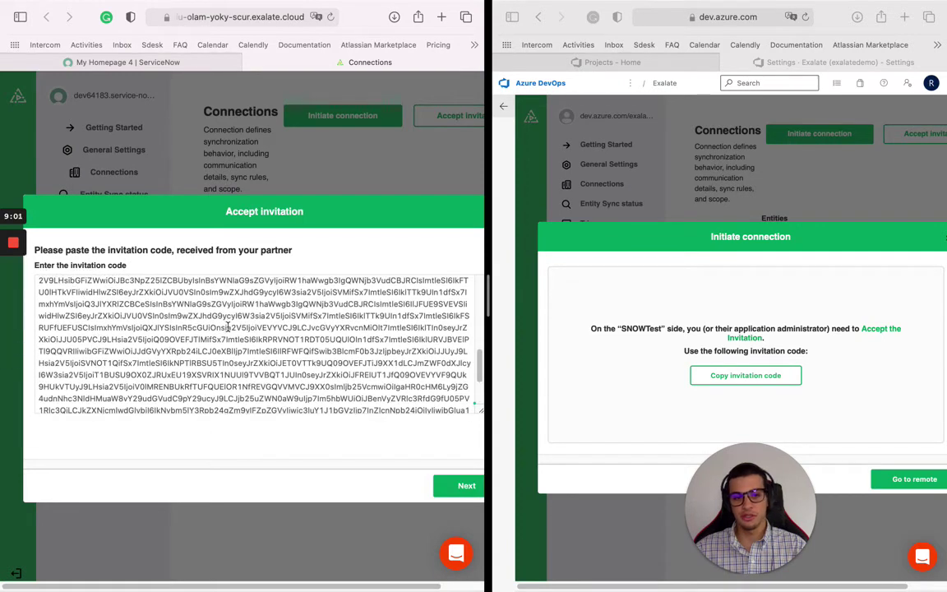
scroll(281, 355, down, 3)
click(470, 491)
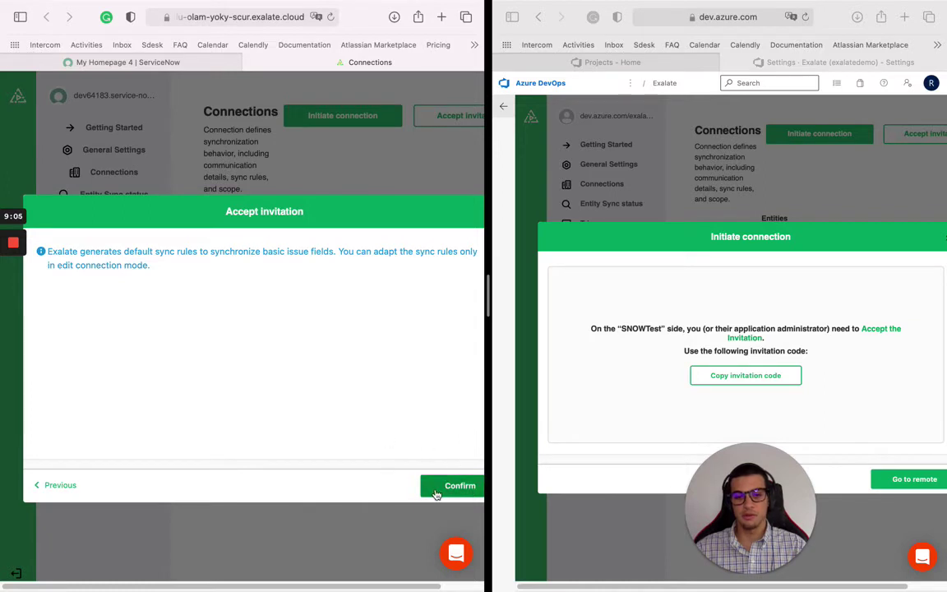
click(437, 494)
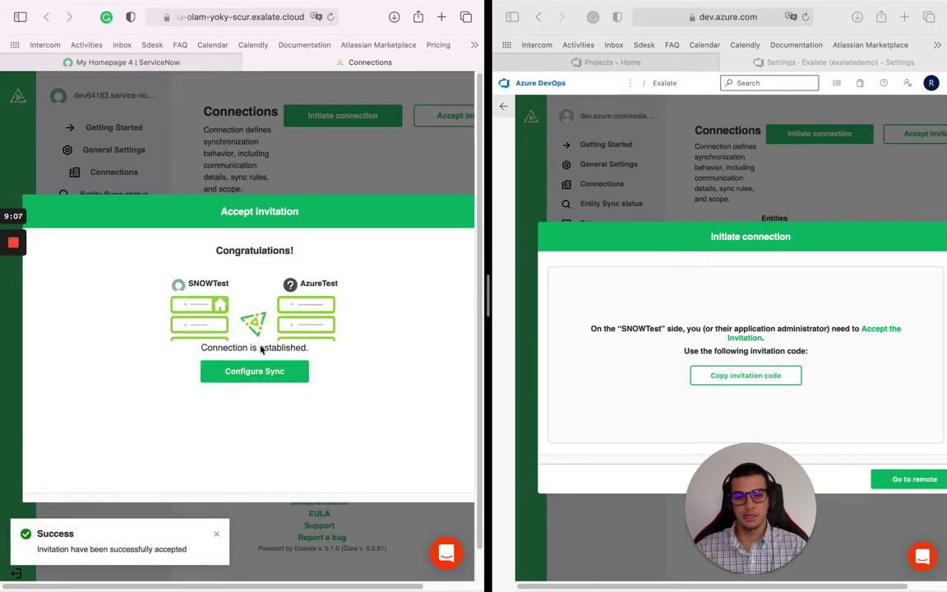
click(264, 381)
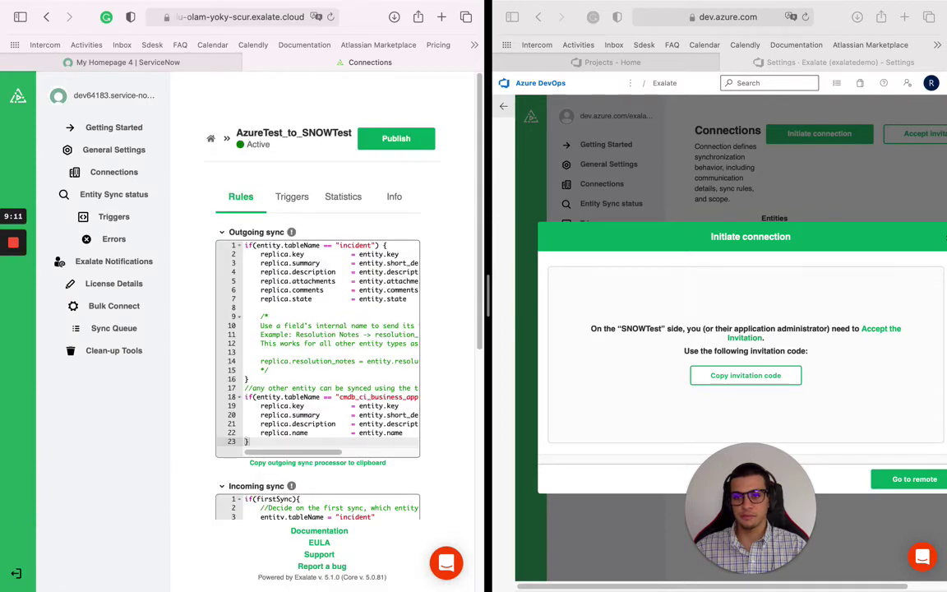
click(943, 241)
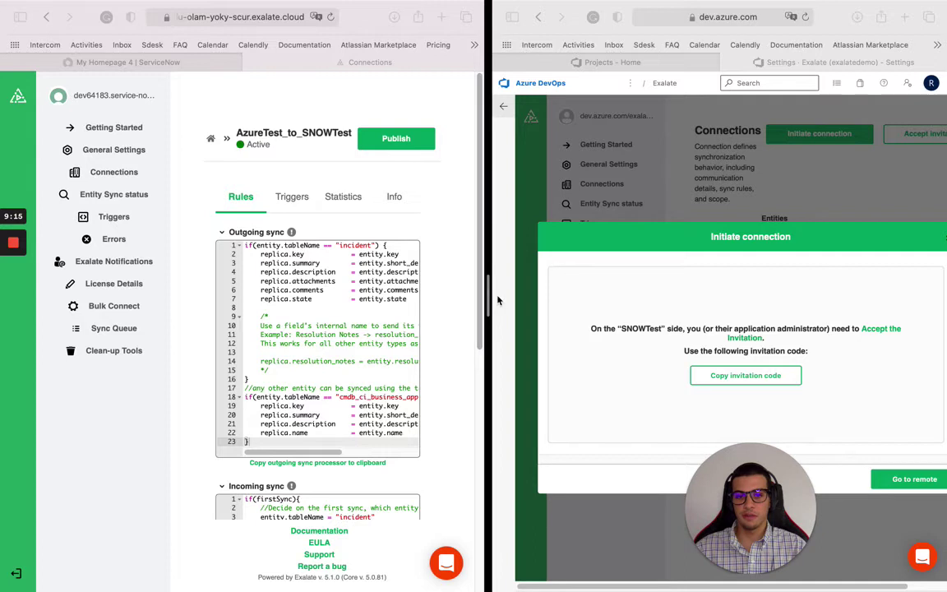
drag(489, 292, 466, 291)
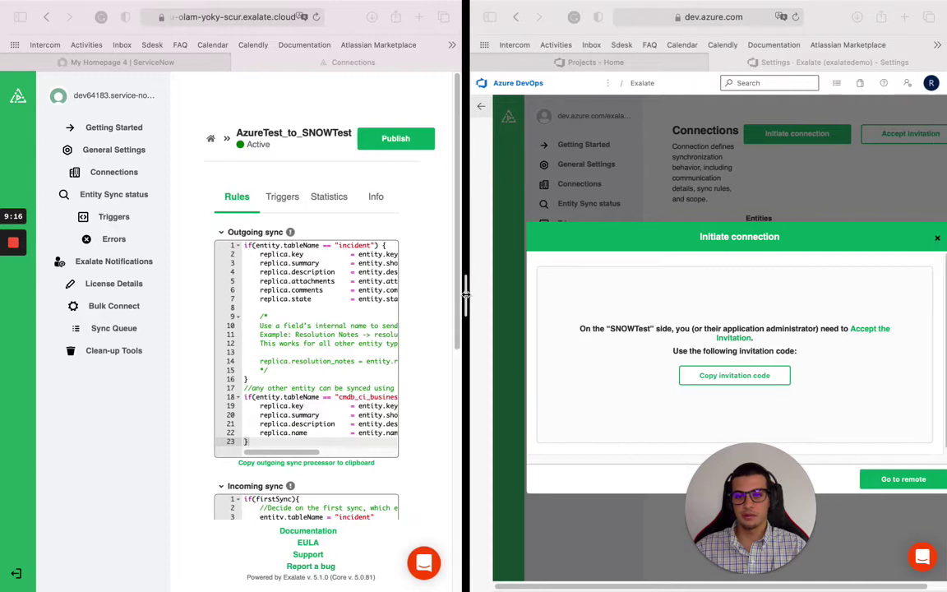
click(937, 241)
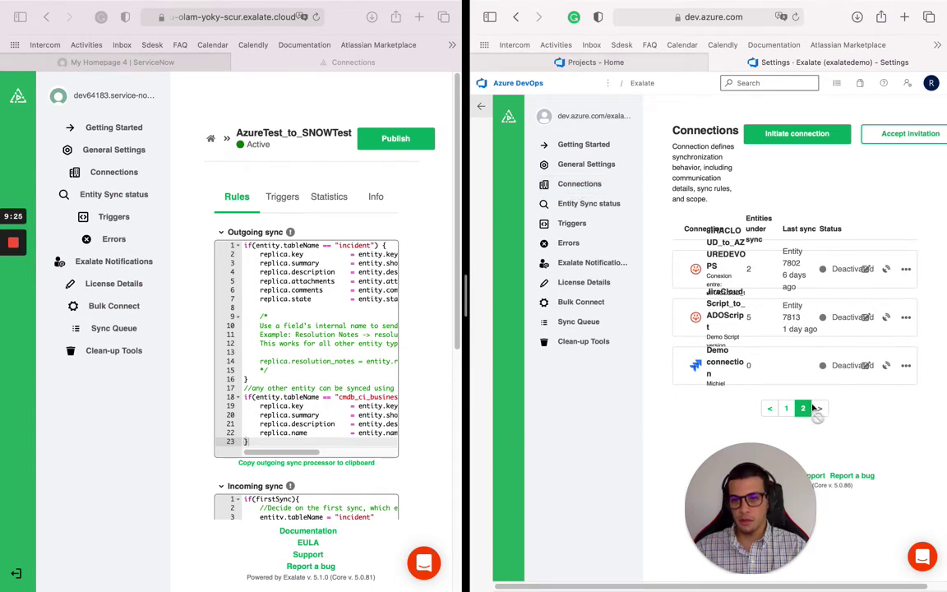
click(785, 410)
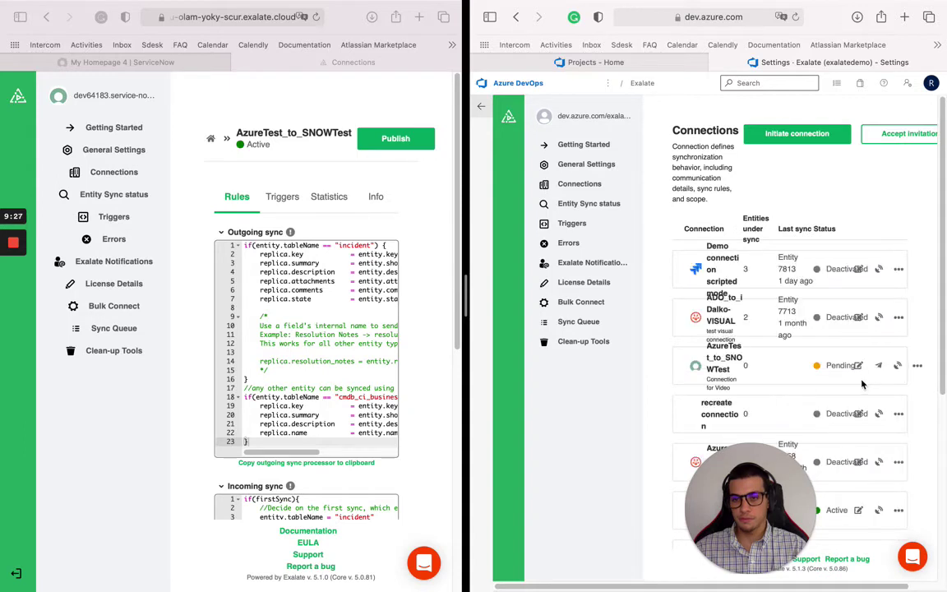
click(857, 362)
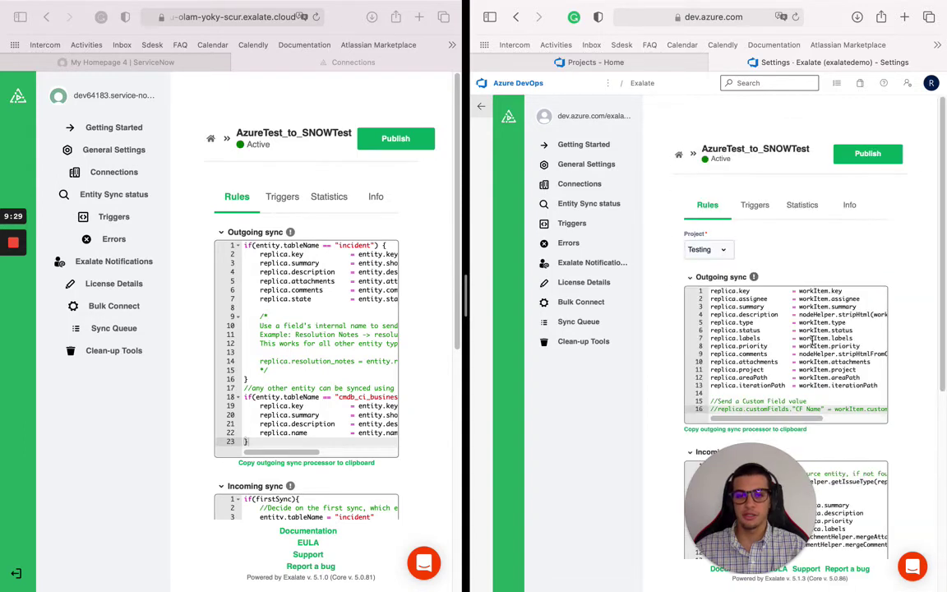
scroll(356, 261, down, 1)
scroll(356, 261, down, 3)
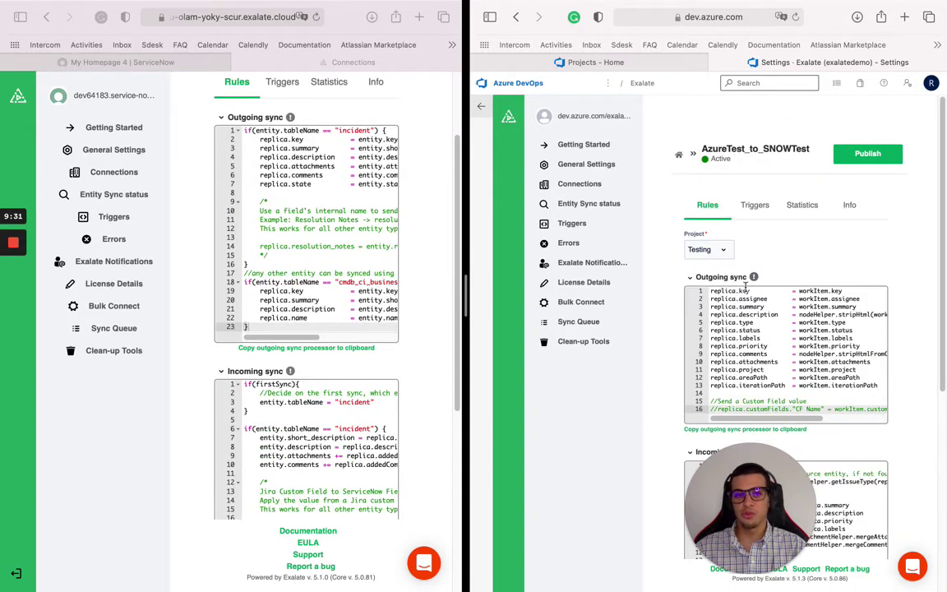
scroll(660, 295, down, 2)
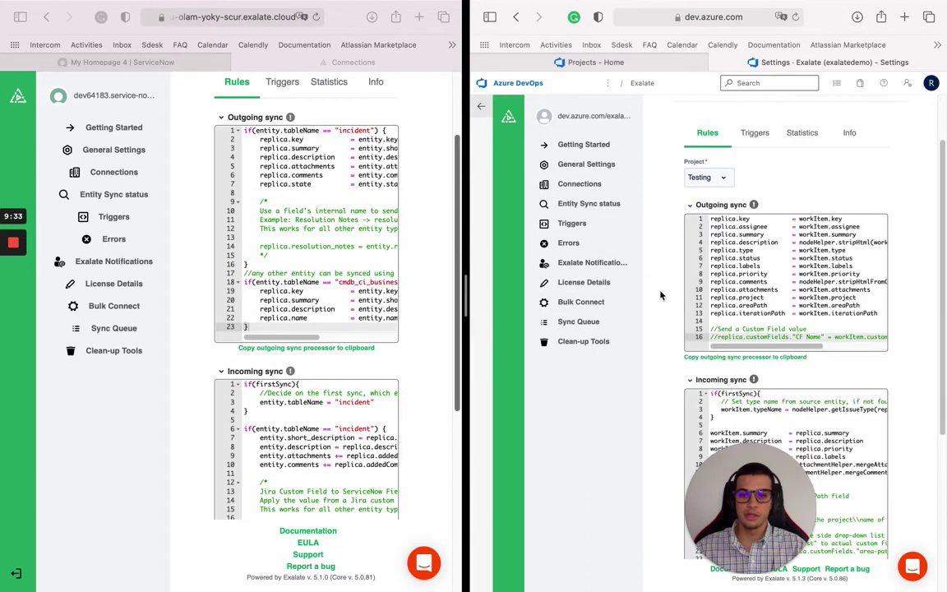
scroll(459, 306, up, 1)
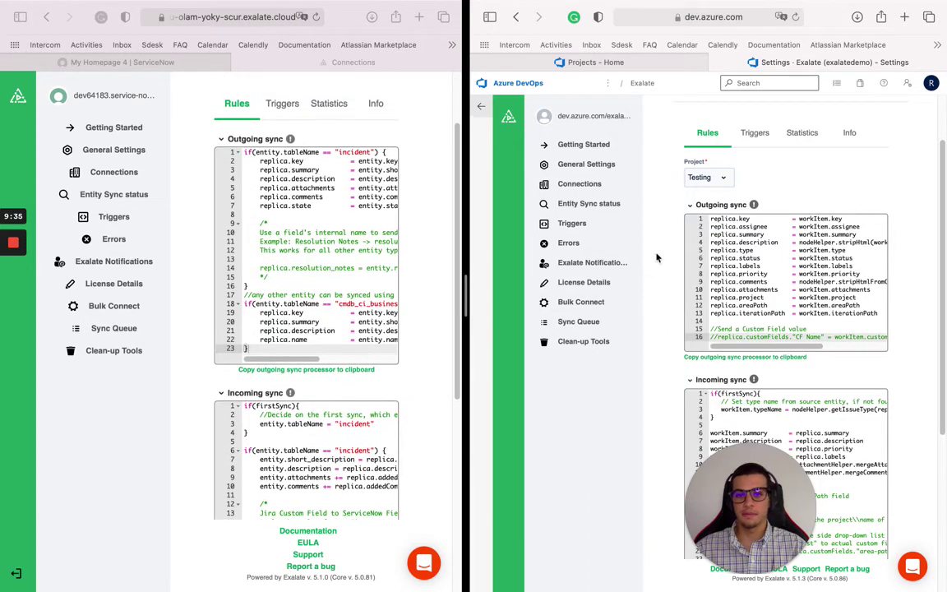
scroll(658, 258, down, 1)
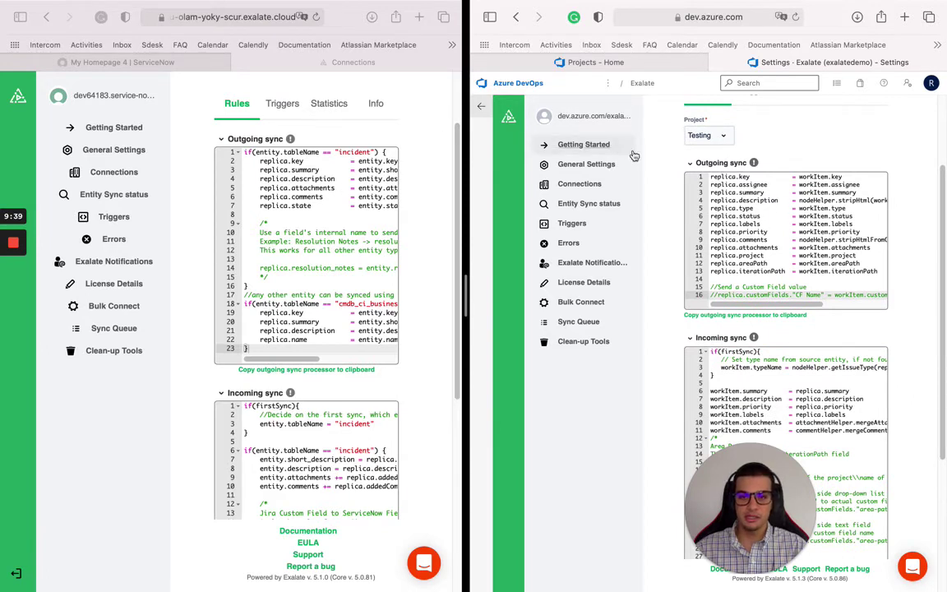
click(723, 239)
drag(711, 178, 881, 283)
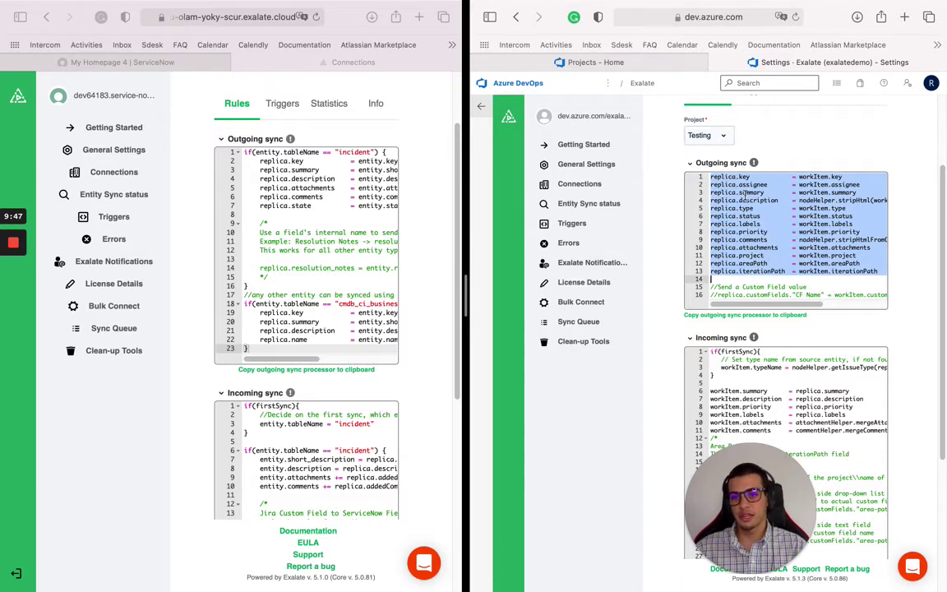
click(744, 192)
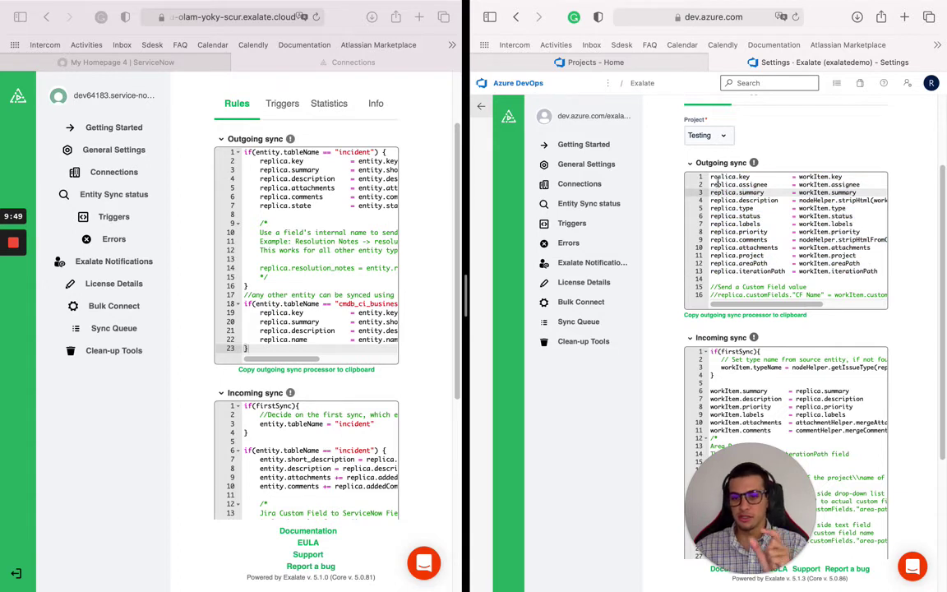
drag(724, 177, 796, 176)
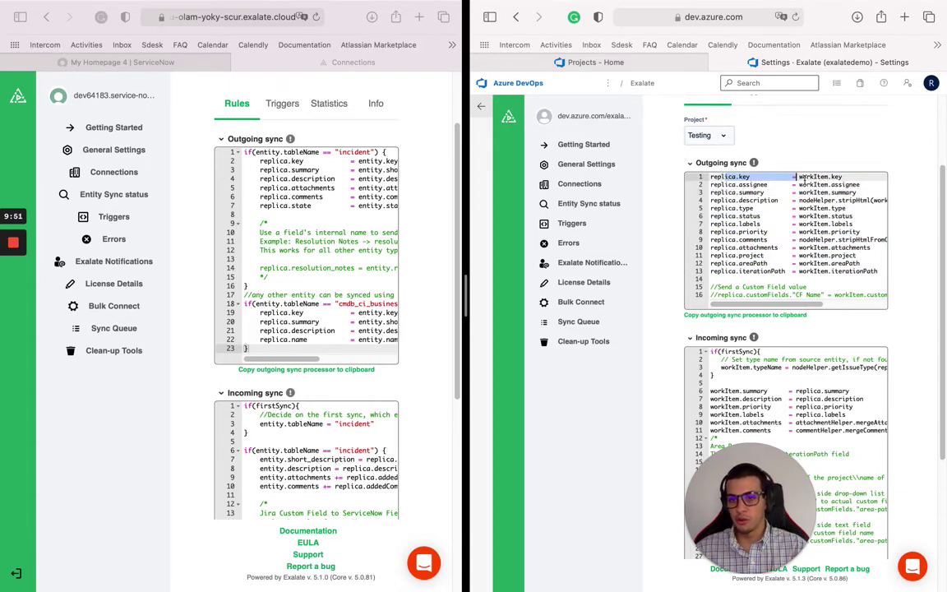
click(832, 184)
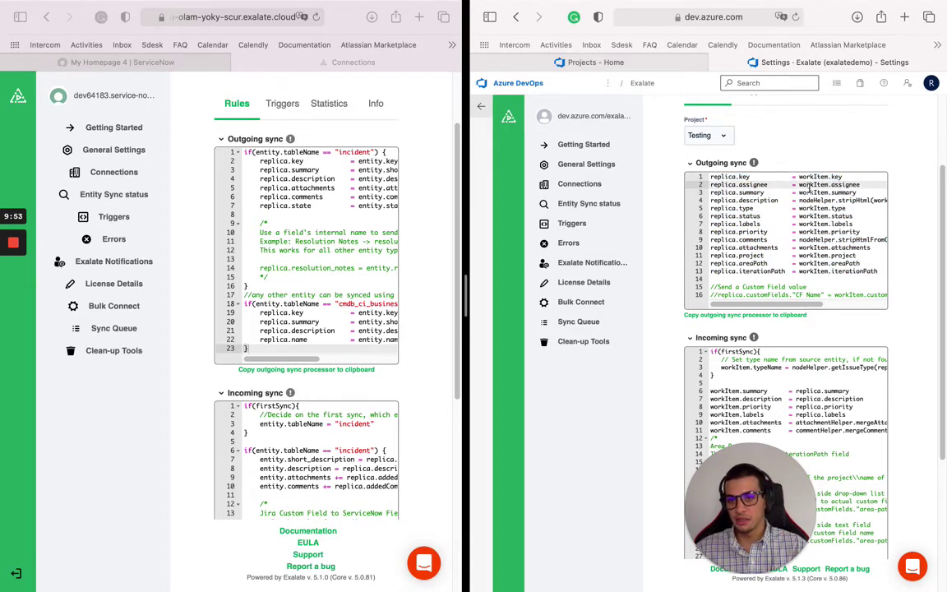
drag(808, 185, 856, 192)
click(831, 200)
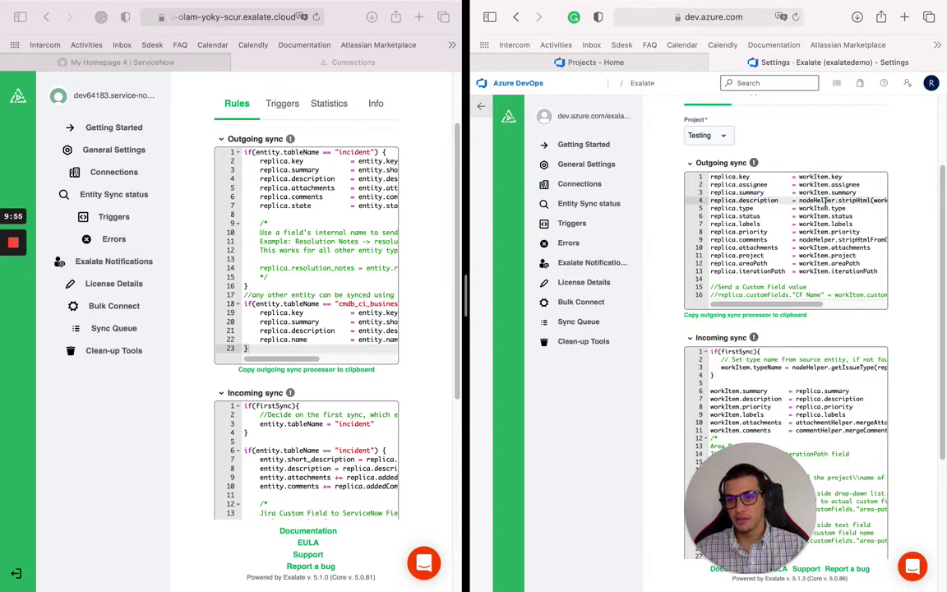
drag(817, 201, 845, 216)
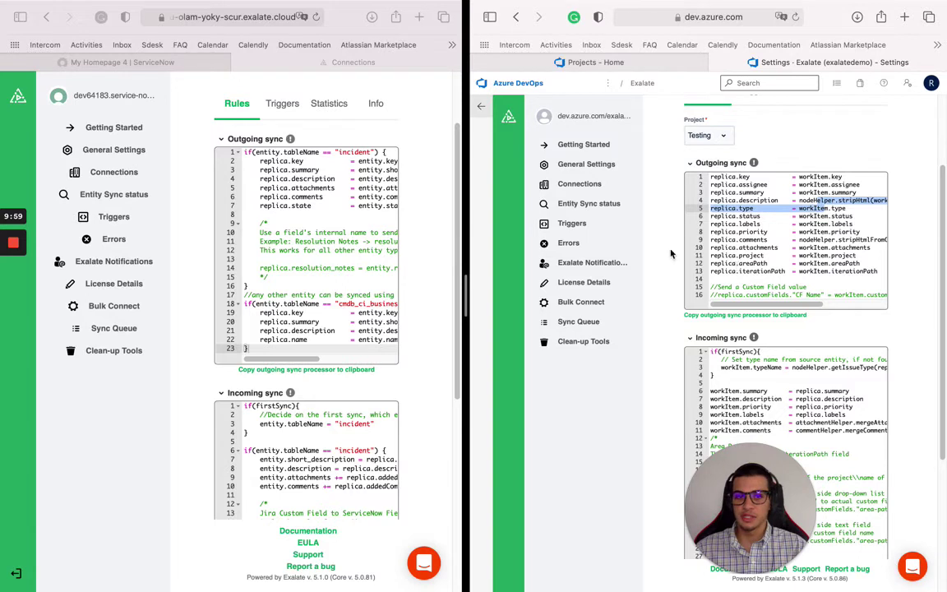
click(321, 210)
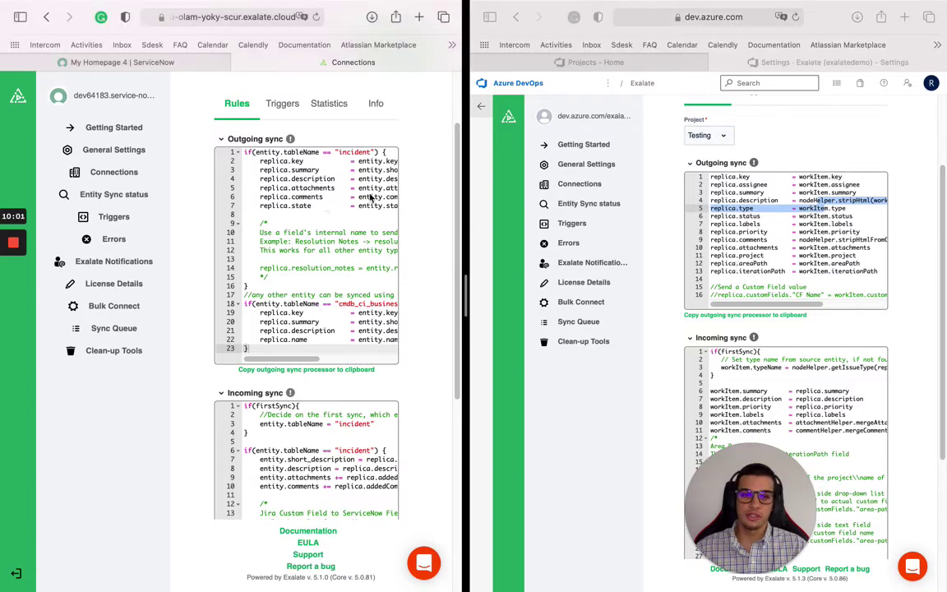
click(280, 170)
click(280, 188)
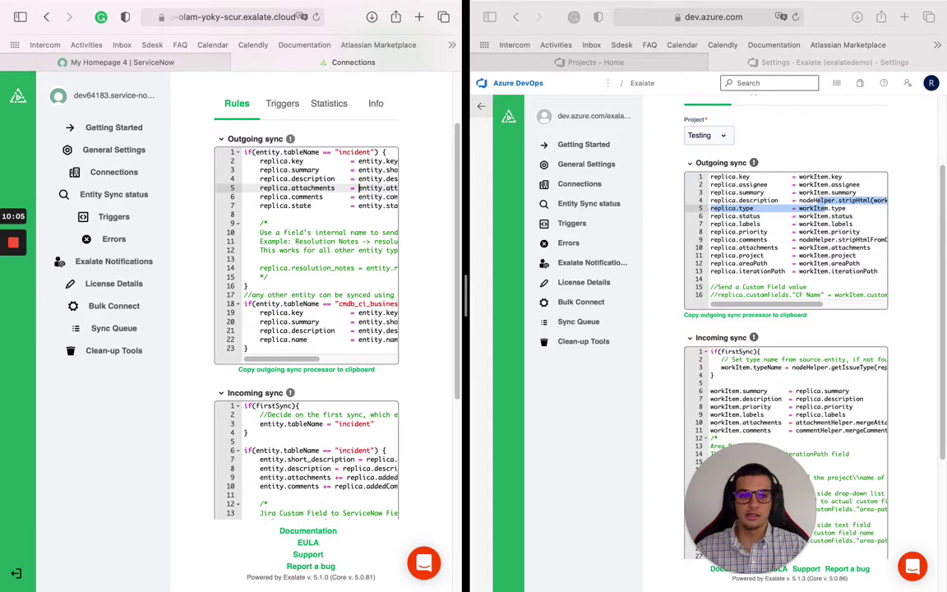
scroll(329, 238, right, 3)
scroll(329, 239, left, 3)
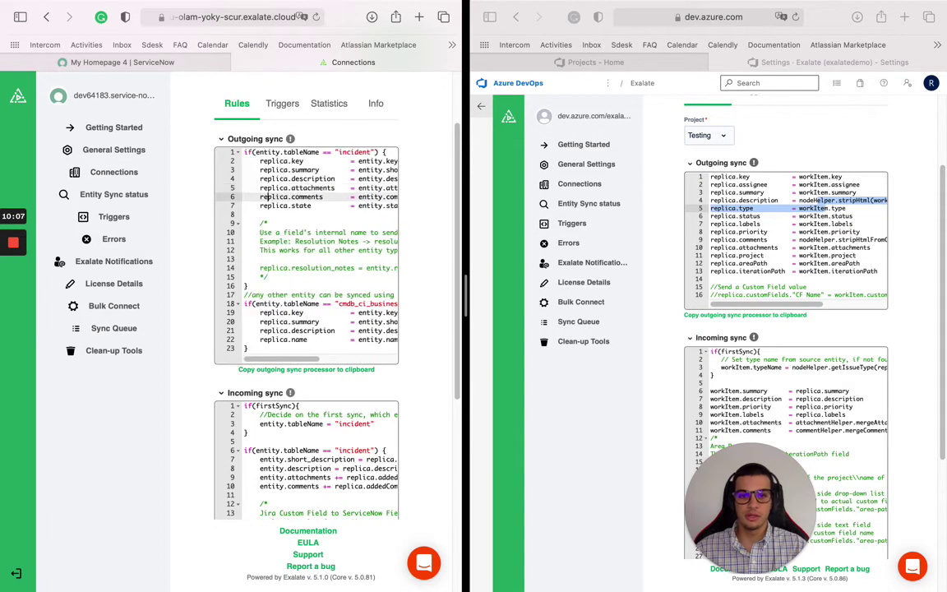
click(260, 196)
scroll(329, 238, right, 2)
click(352, 196)
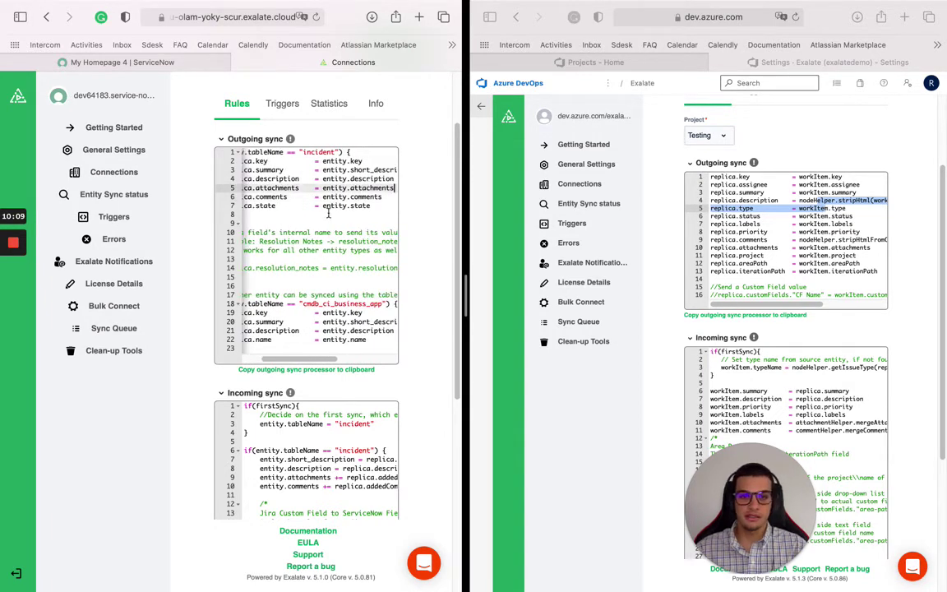
drag(344, 161, 350, 188)
click(350, 170)
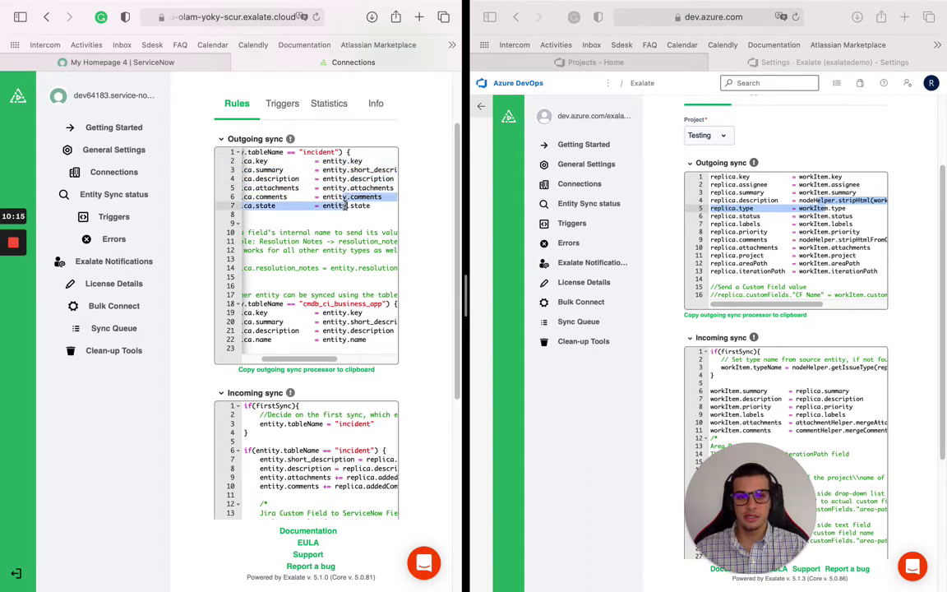
click(341, 224)
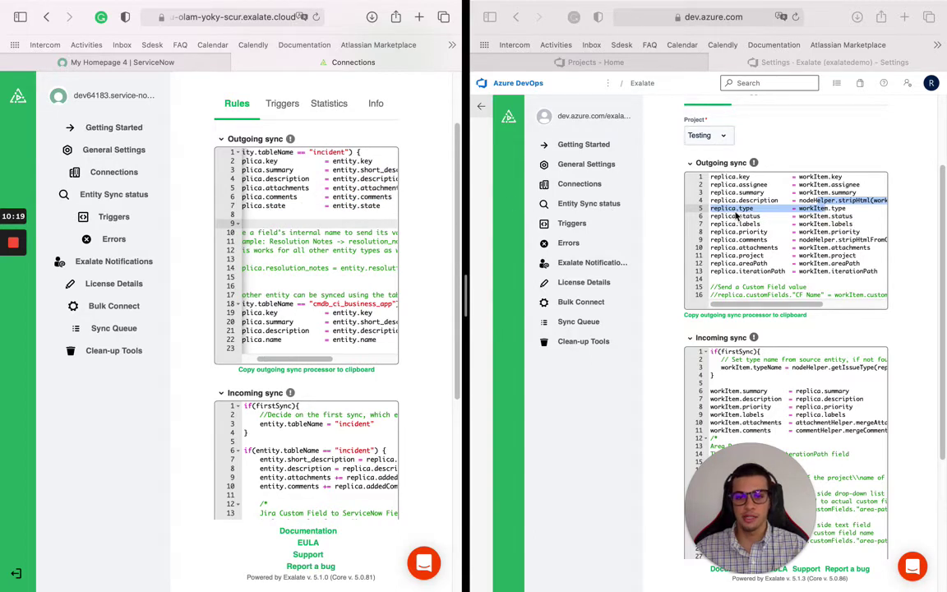
scroll(735, 215, down, 2)
scroll(731, 226, down, 2)
scroll(723, 243, up, 1)
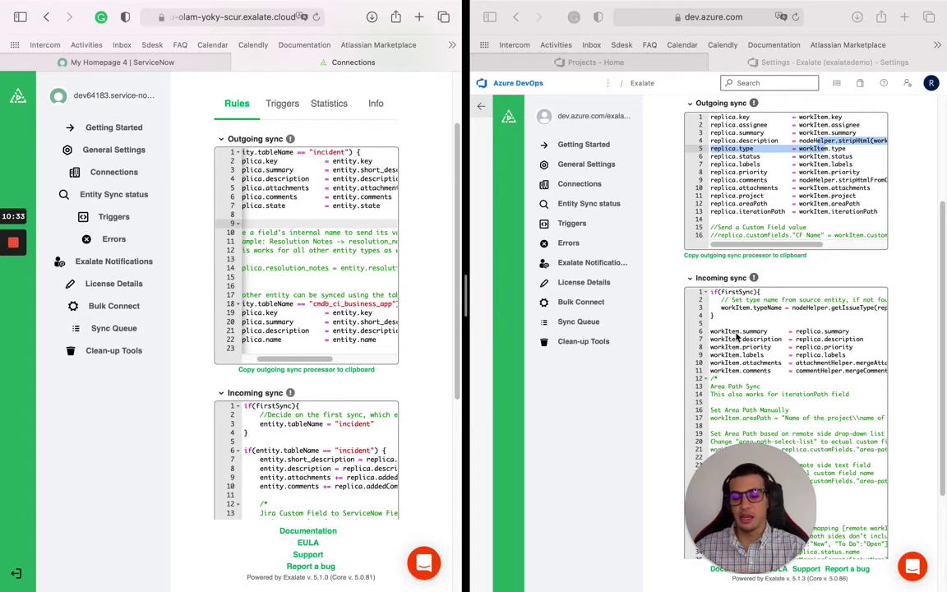
click(741, 350)
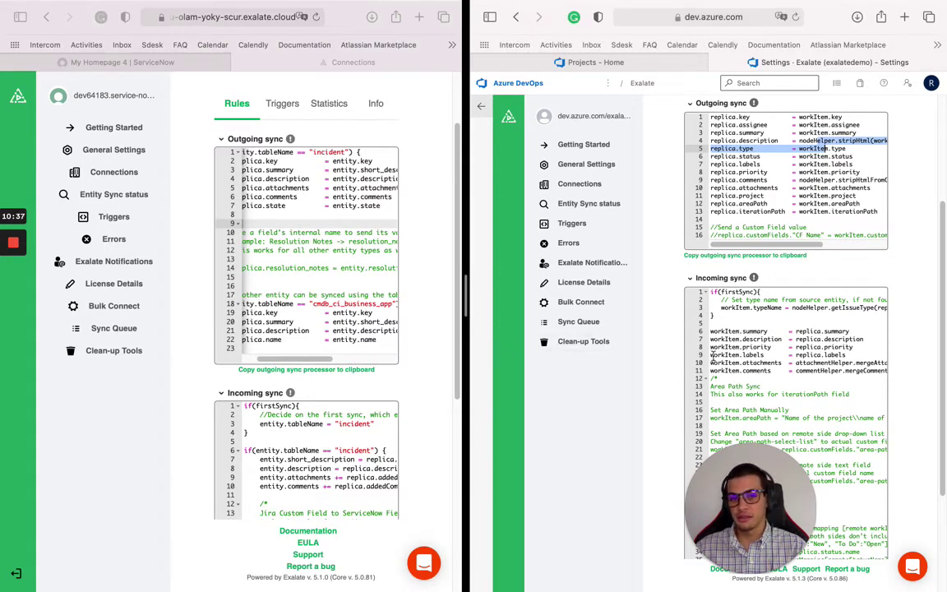
click(368, 203)
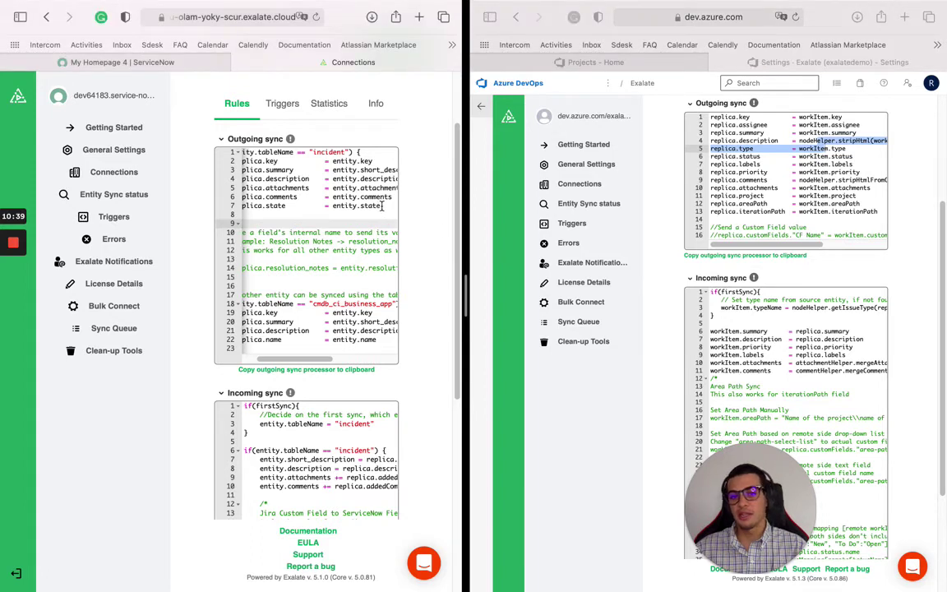
drag(383, 205, 334, 205)
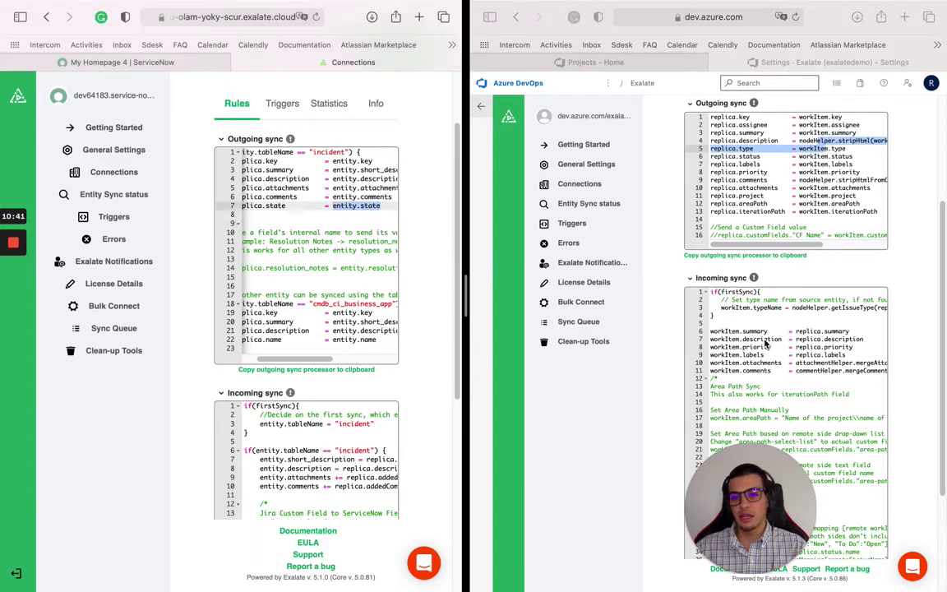
scroll(765, 359, down, 1)
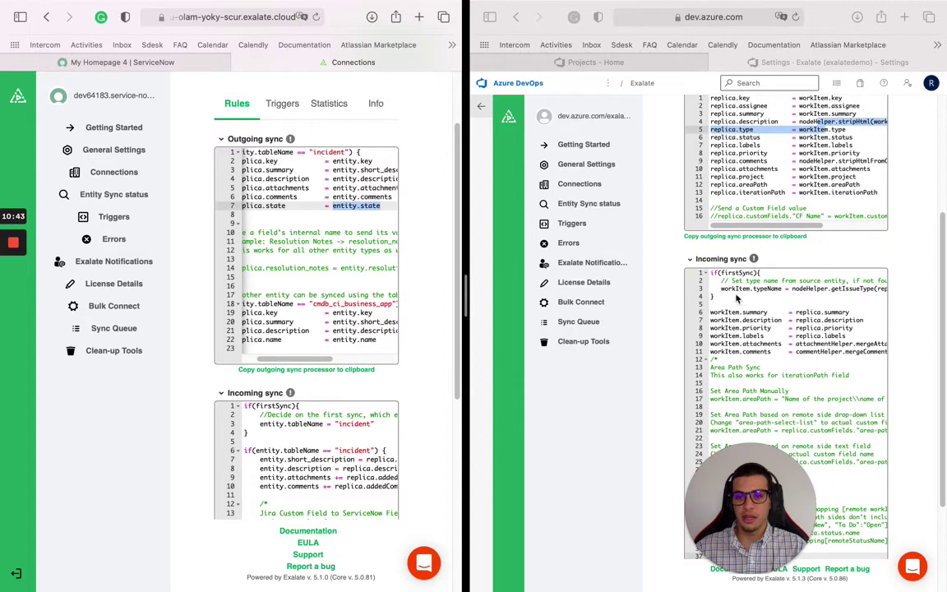
click(713, 358)
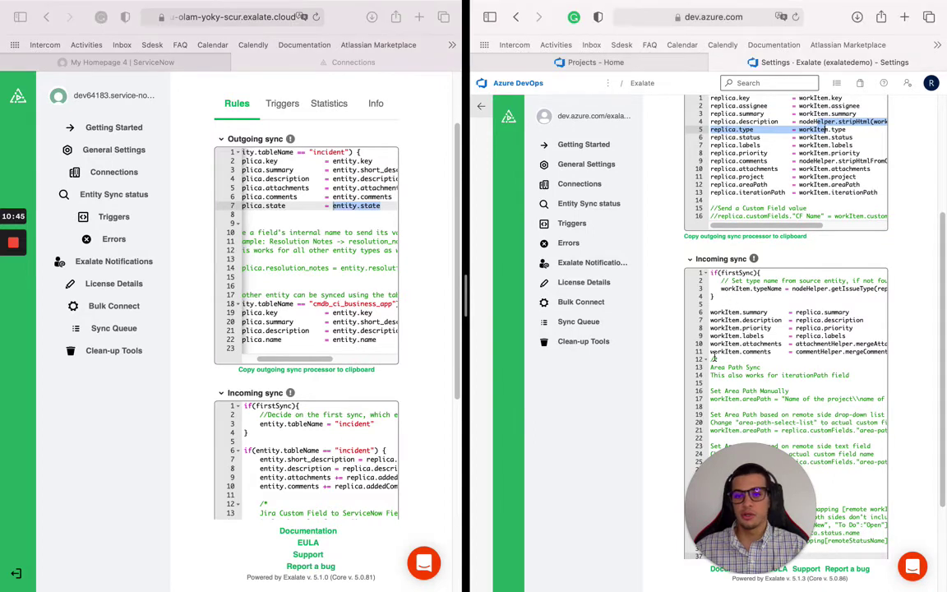
click(711, 359)
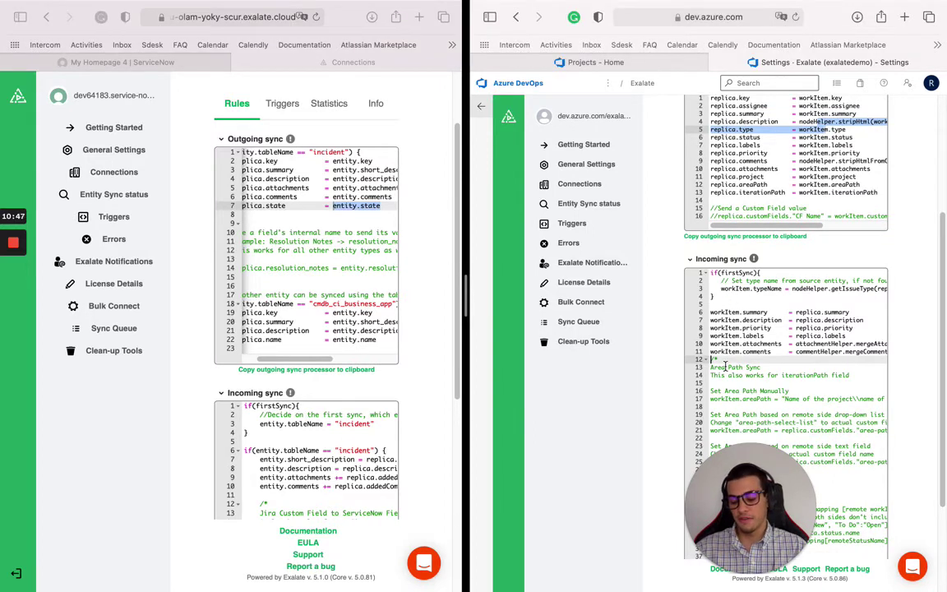
key(Return)
text(workItem)
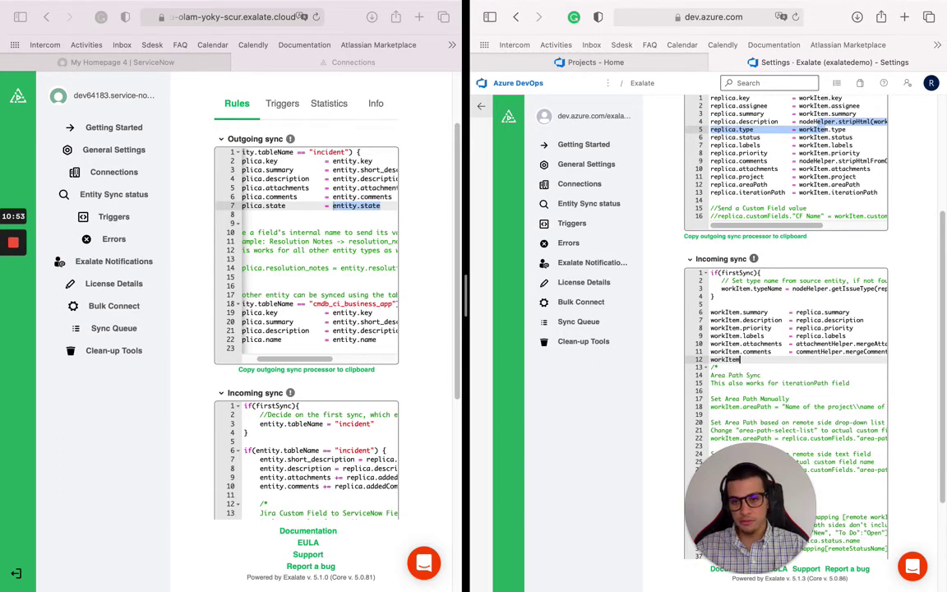
text(.custom)
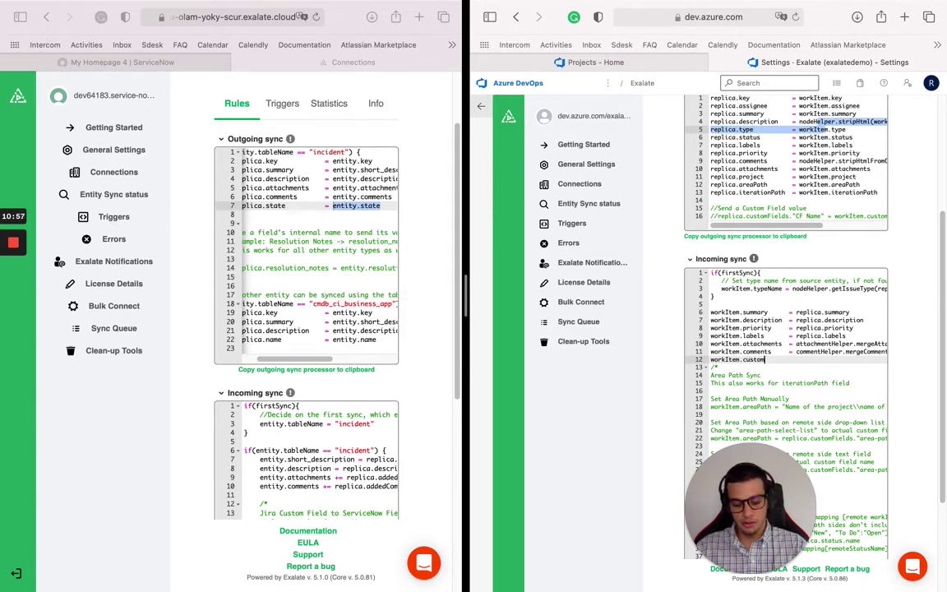
text(fieldexam)
text(ple)
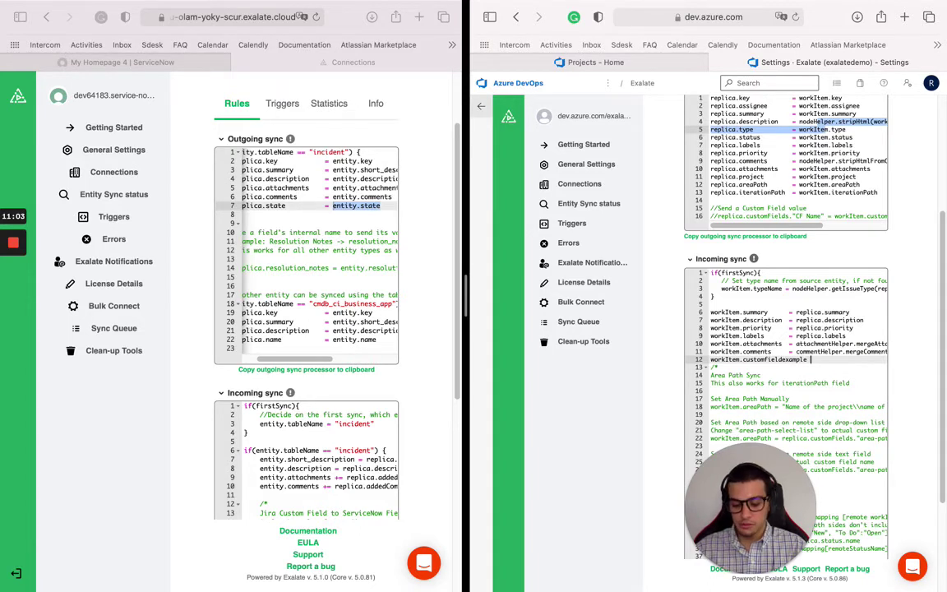
text( =)
click(312, 218)
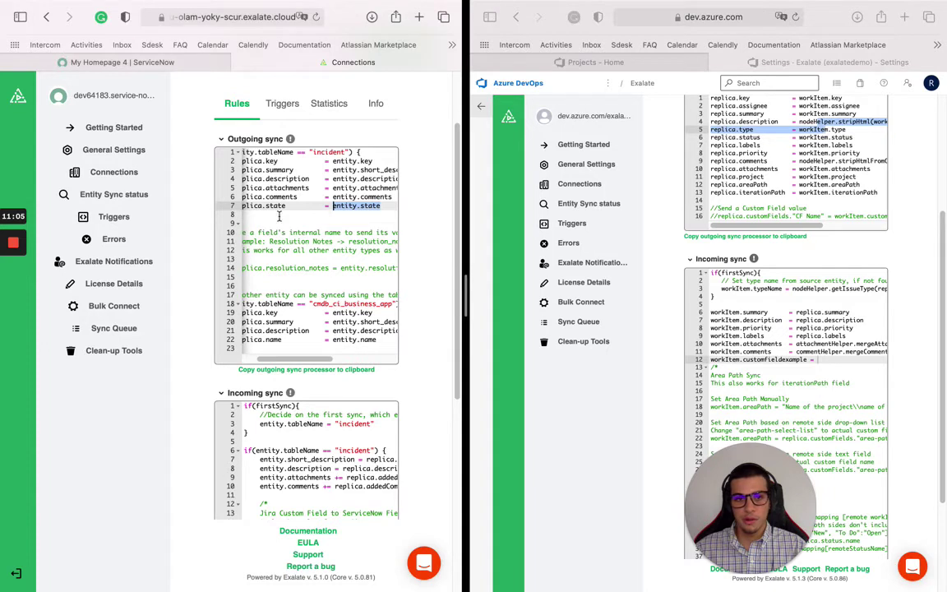
drag(285, 205, 255, 207)
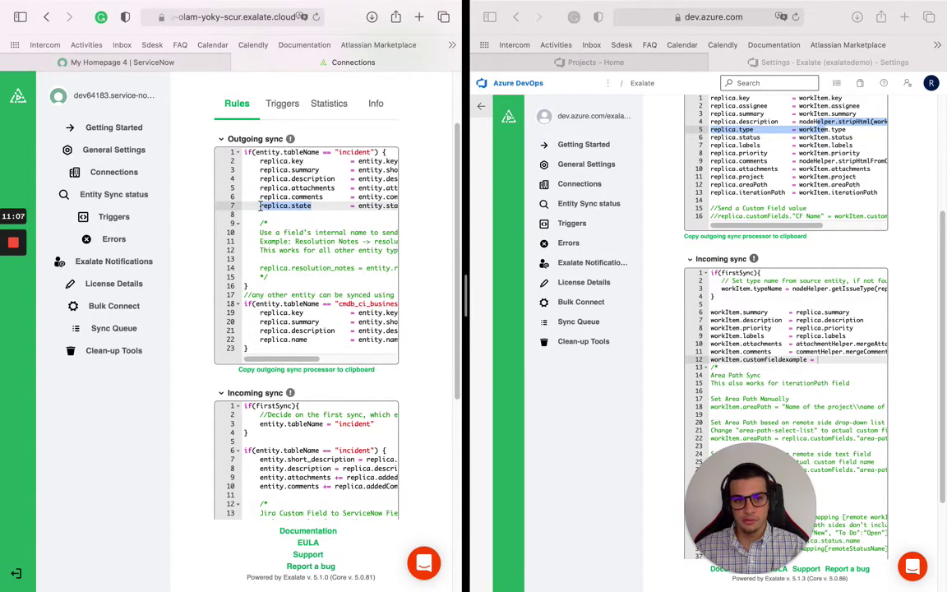
key(super+c)
click(834, 360)
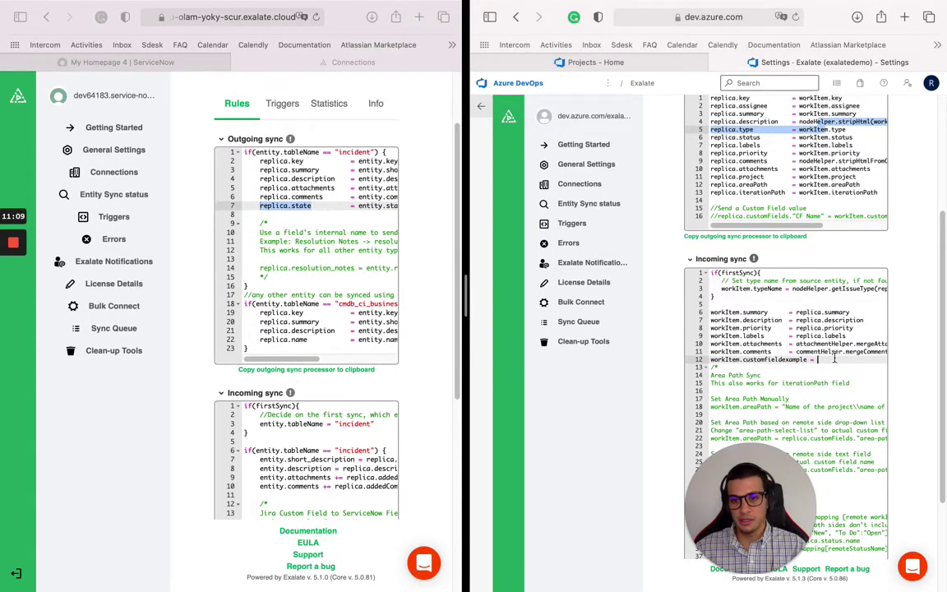
key(super+v)
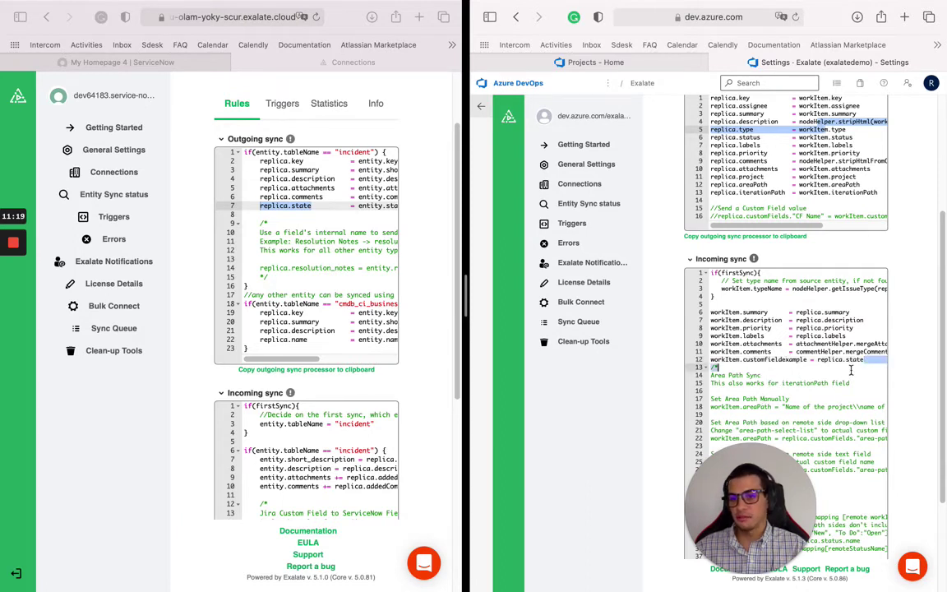
key(shift+End)
drag(784, 362, 709, 362)
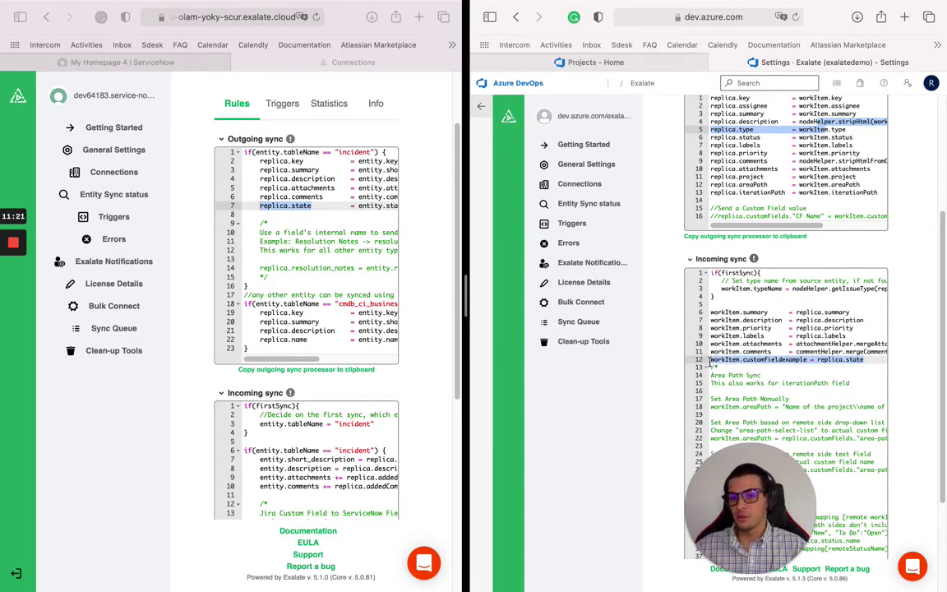
key(BackSpace)
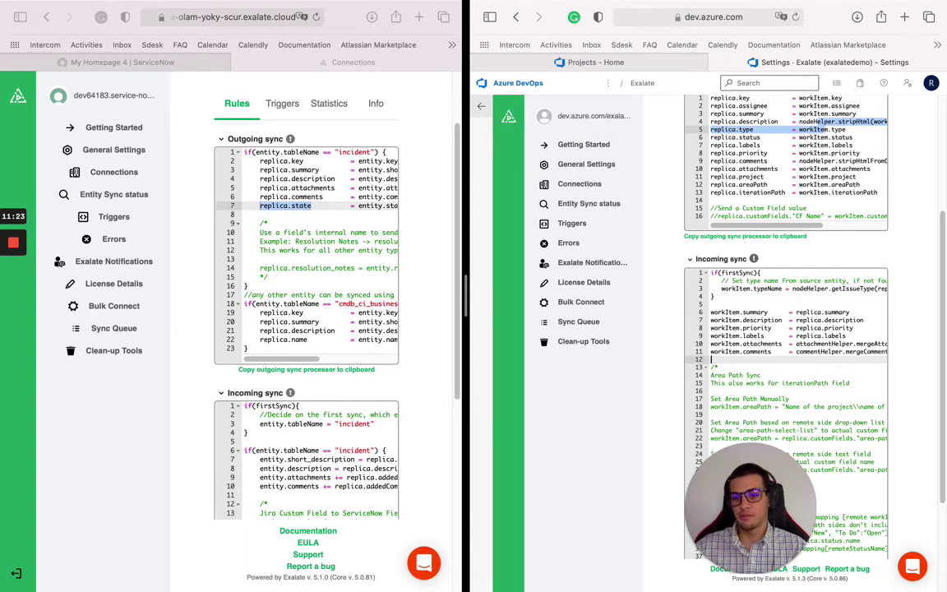
key(BackSpace)
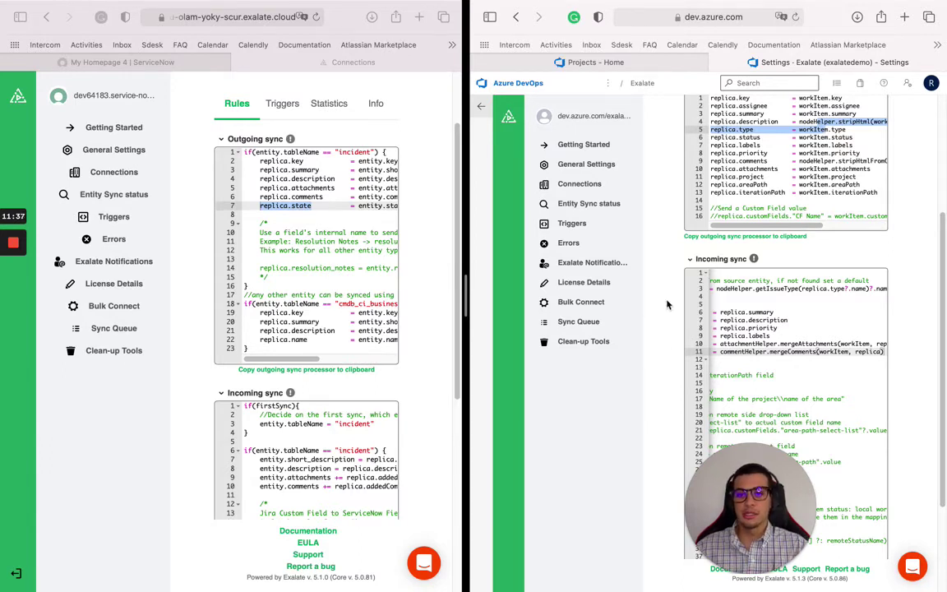
Show the AzureTest_to_SNOWTest connection's empty Triggers list in ServiceNow's Exalate and start a new trigger.
scroll(667, 312, up, 3)
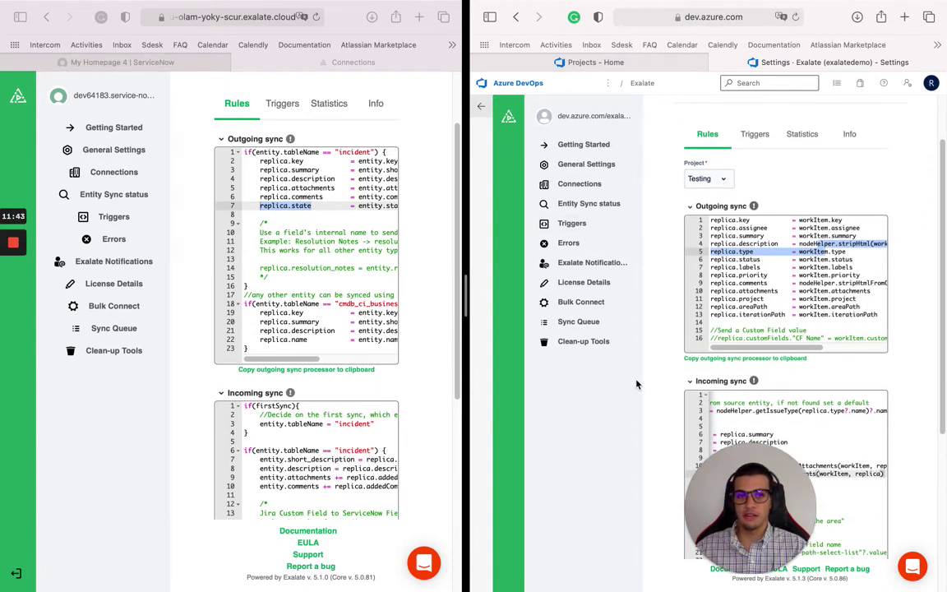
scroll(645, 174, up, 1)
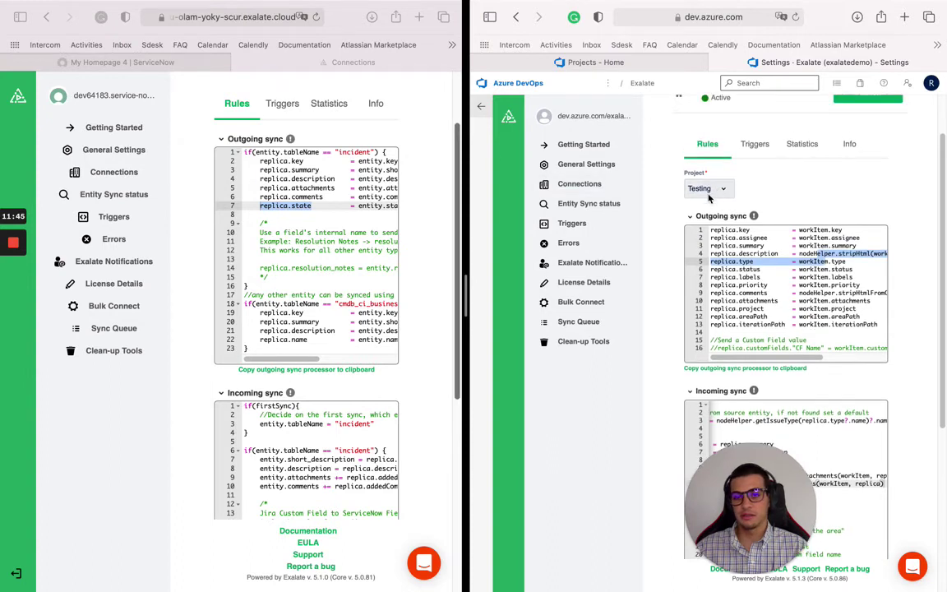
scroll(229, 168, up, 2)
click(312, 132)
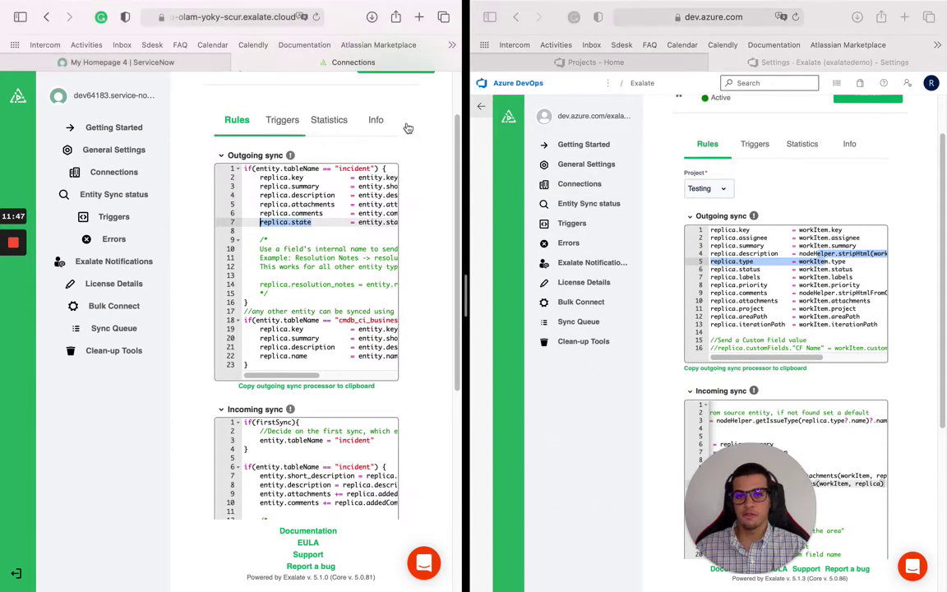
click(282, 120)
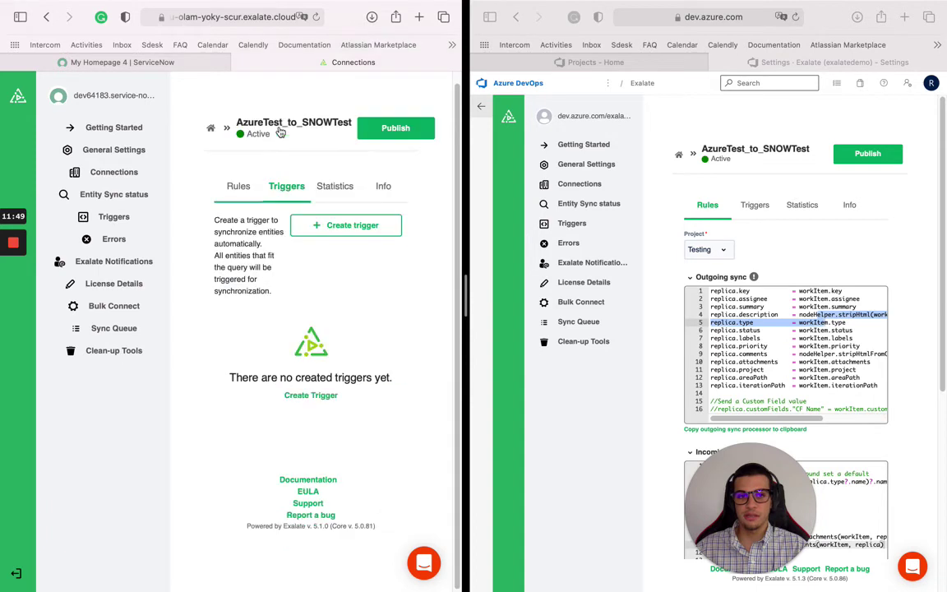
click(316, 225)
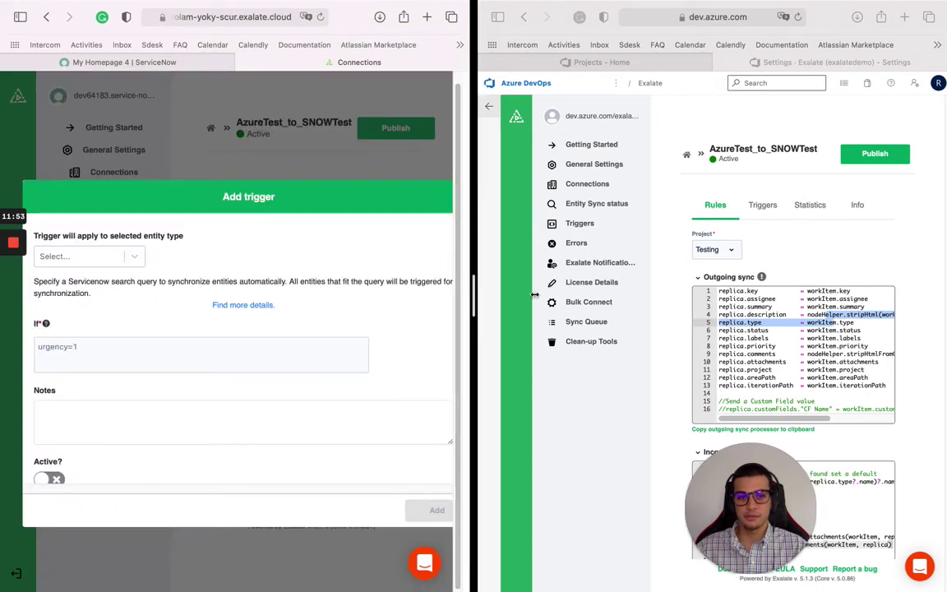
Set the new trigger's entity type to incident.
drag(462, 296, 544, 279)
click(163, 256)
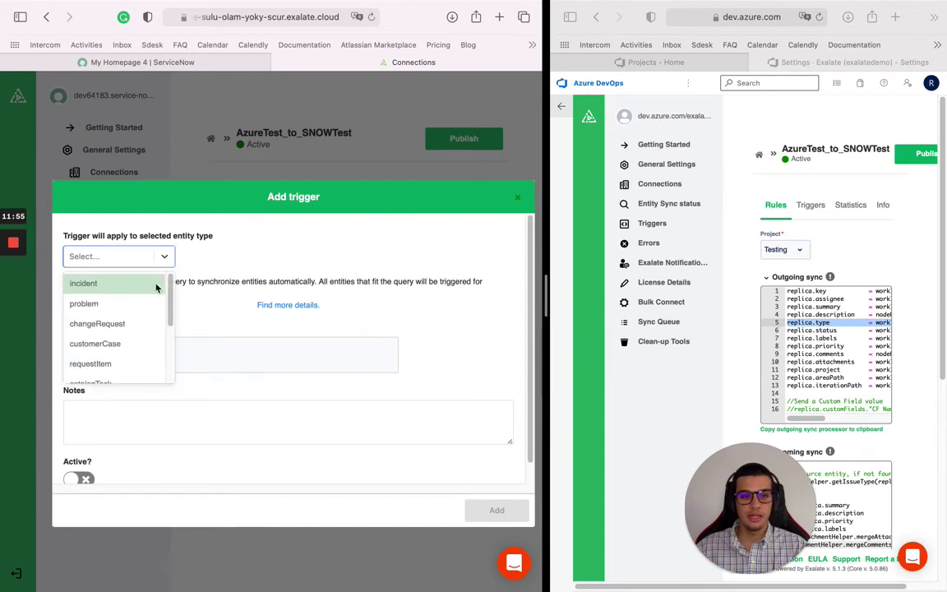
scroll(118, 309, down, 1)
scroll(117, 310, down, 1)
scroll(98, 346, down, 3)
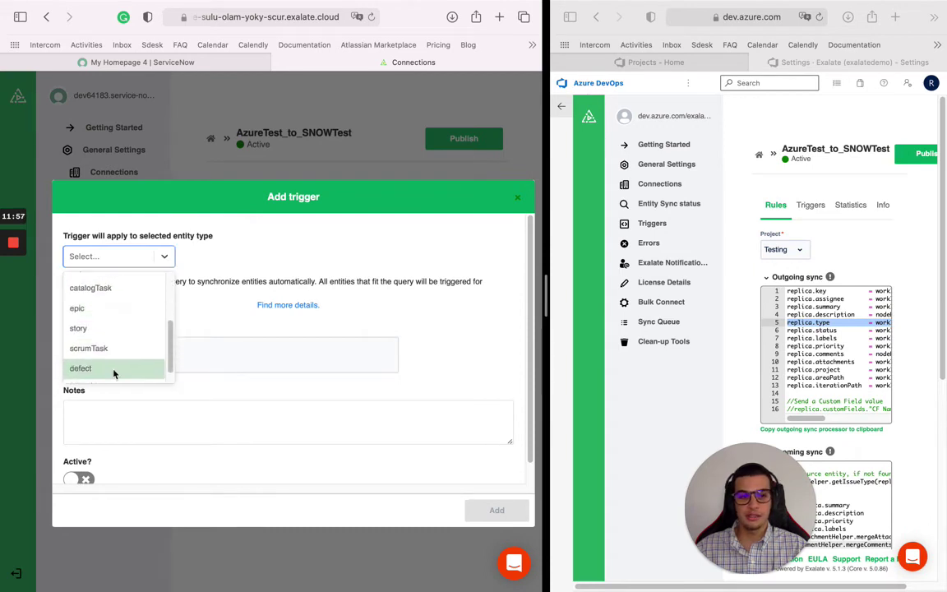
scroll(103, 325, down, 1)
scroll(86, 335, up, 1)
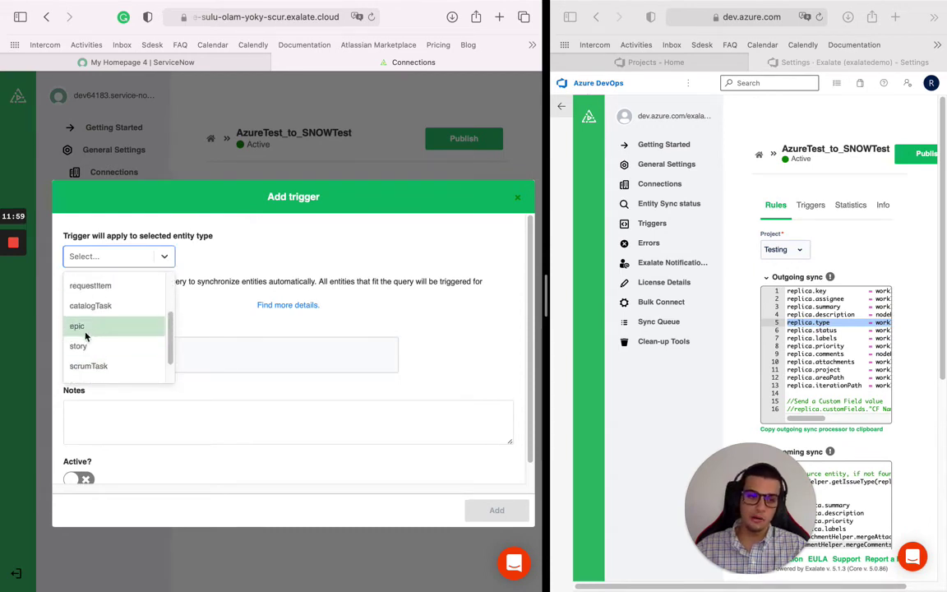
scroll(73, 336, up, 1)
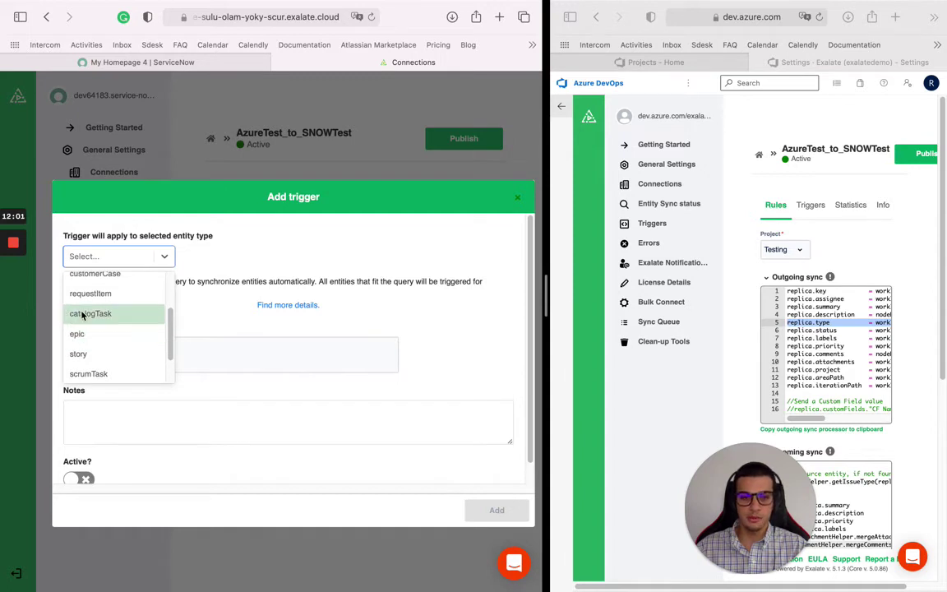
scroll(82, 312, up, 1)
scroll(89, 284, up, 2)
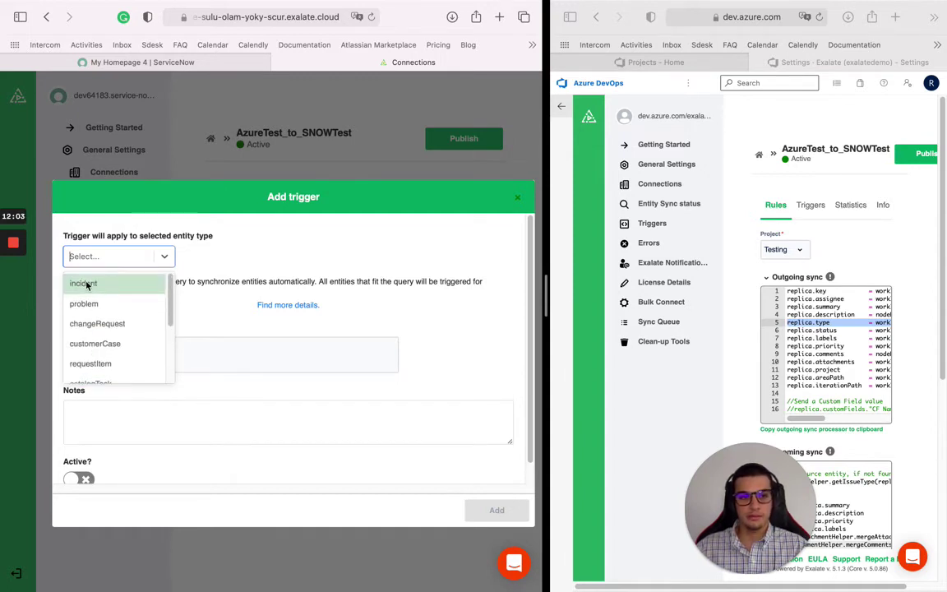
click(86, 283)
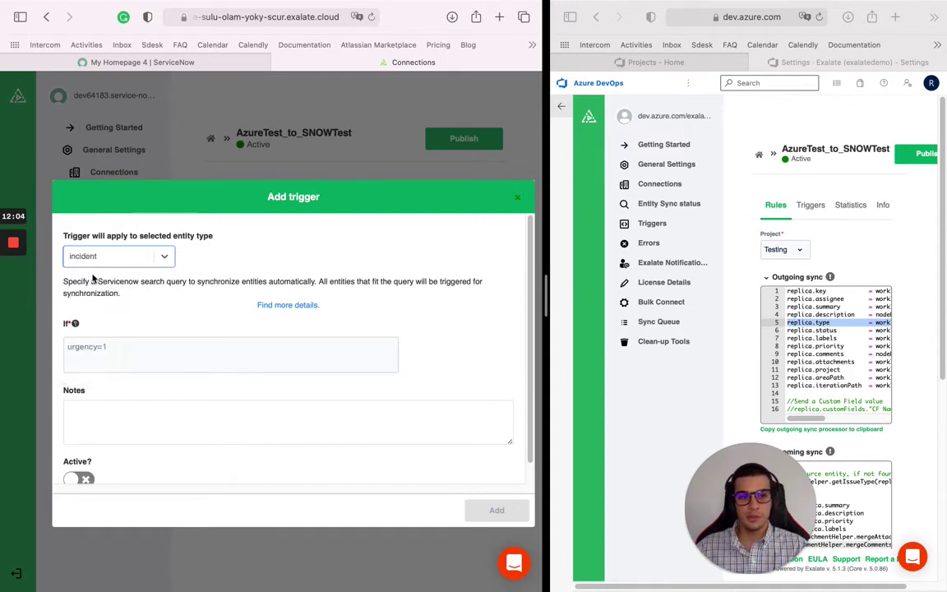
Enter the trigger condition urgency=1, deleting the leftover assignee text.
click(86, 355)
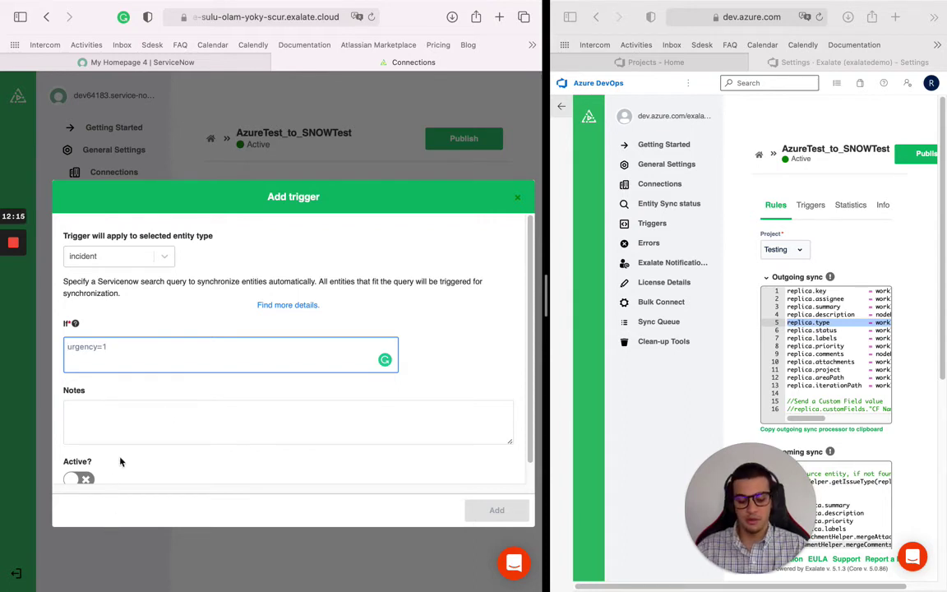
text(urgency)
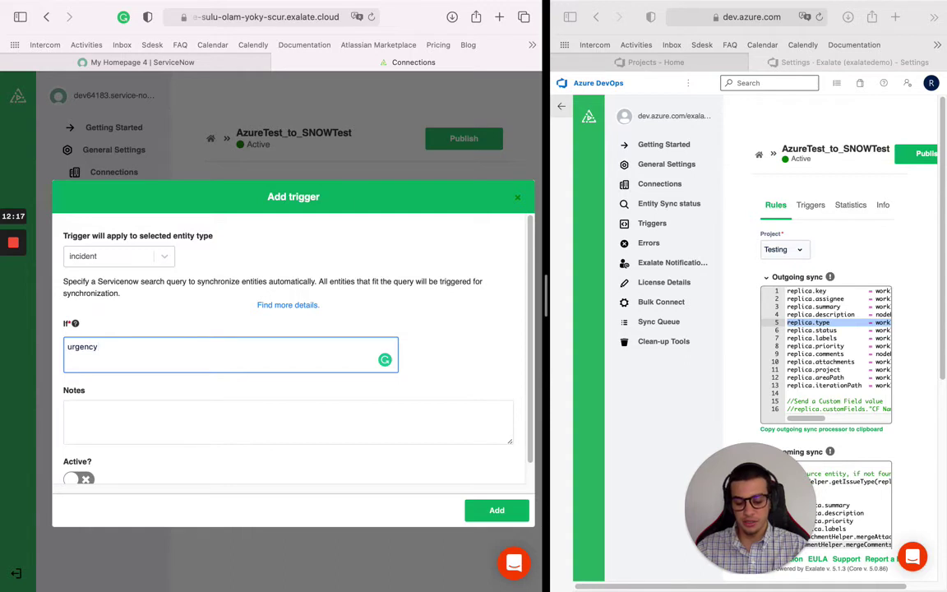
text(=1 ANd a)
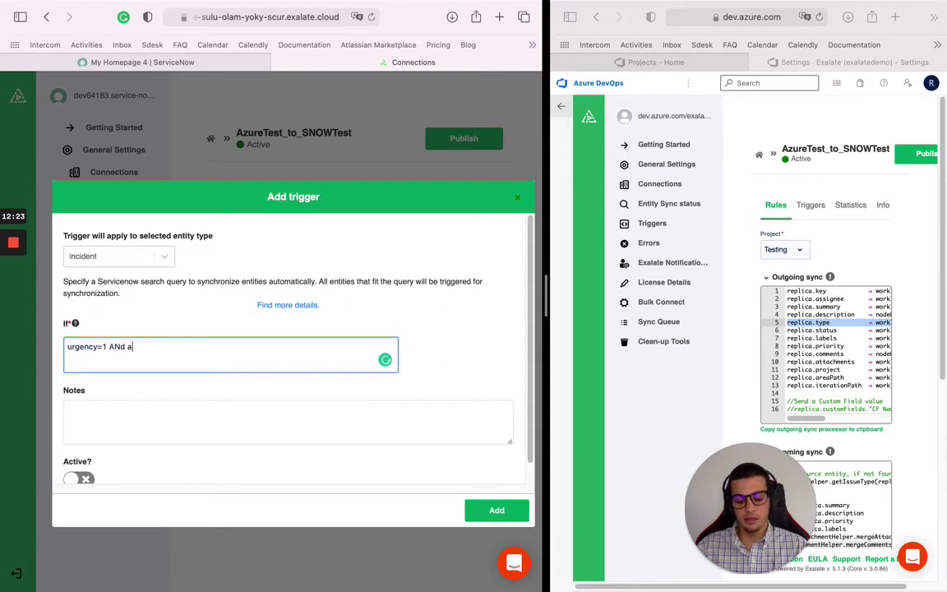
text(ssigne X)
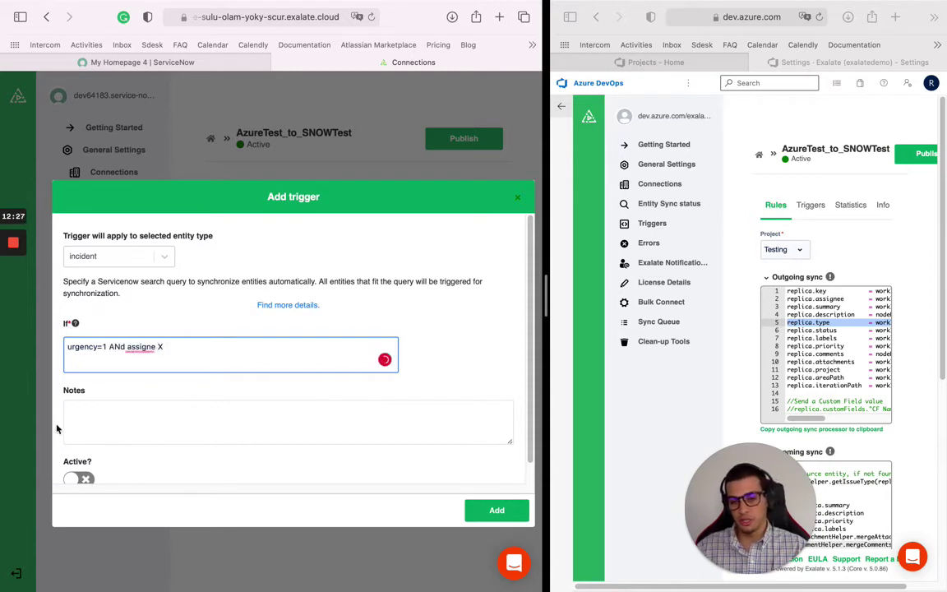
drag(175, 347, 109, 346)
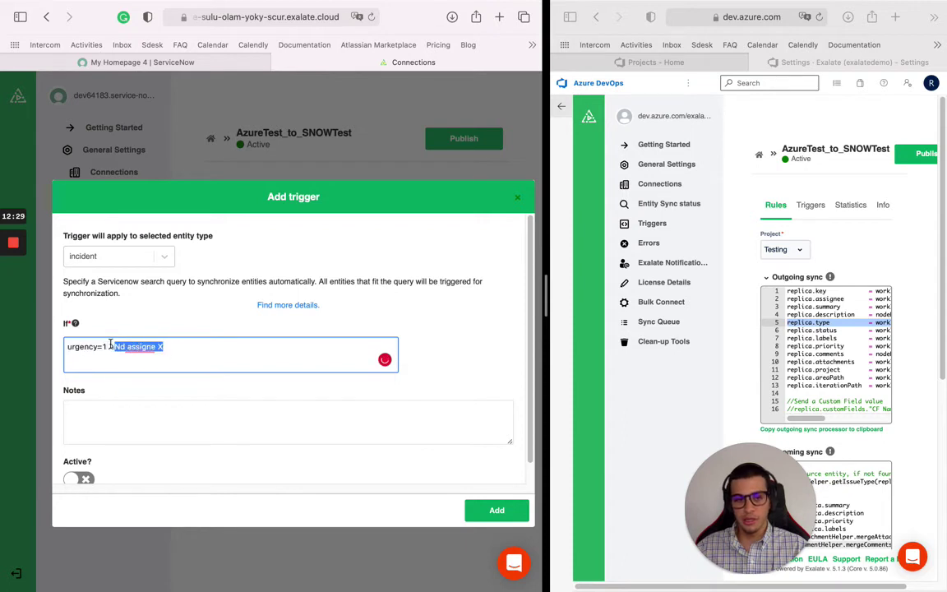
key(BackSpace)
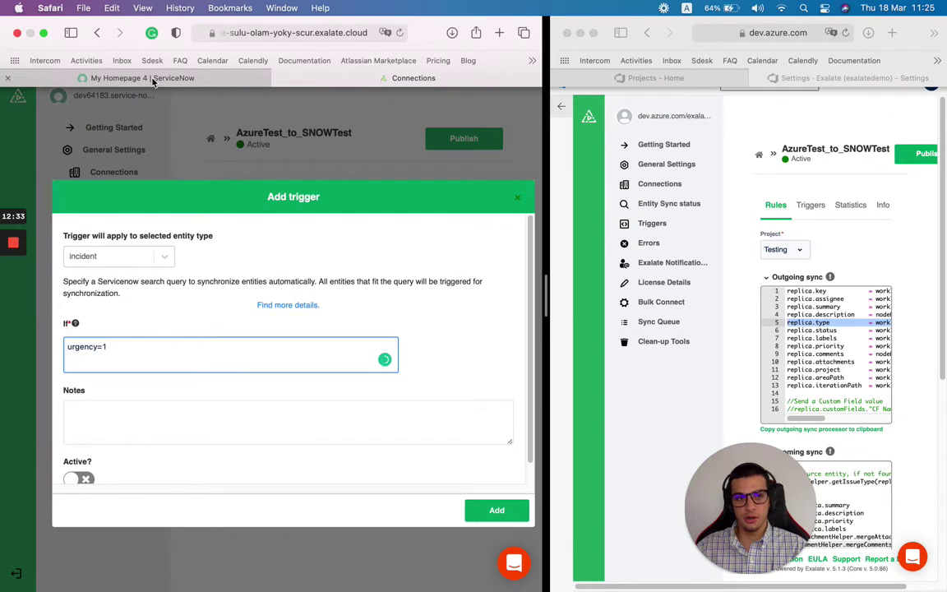
click(140, 77)
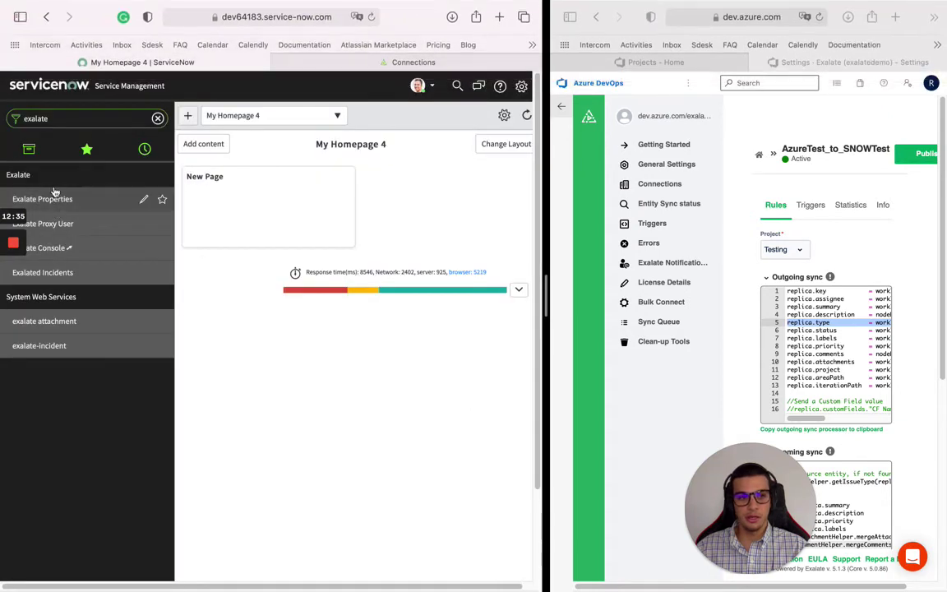
Open ServiceNow's Incidents list via the navigator filter 'incid' and copy its filter query.
click(158, 119)
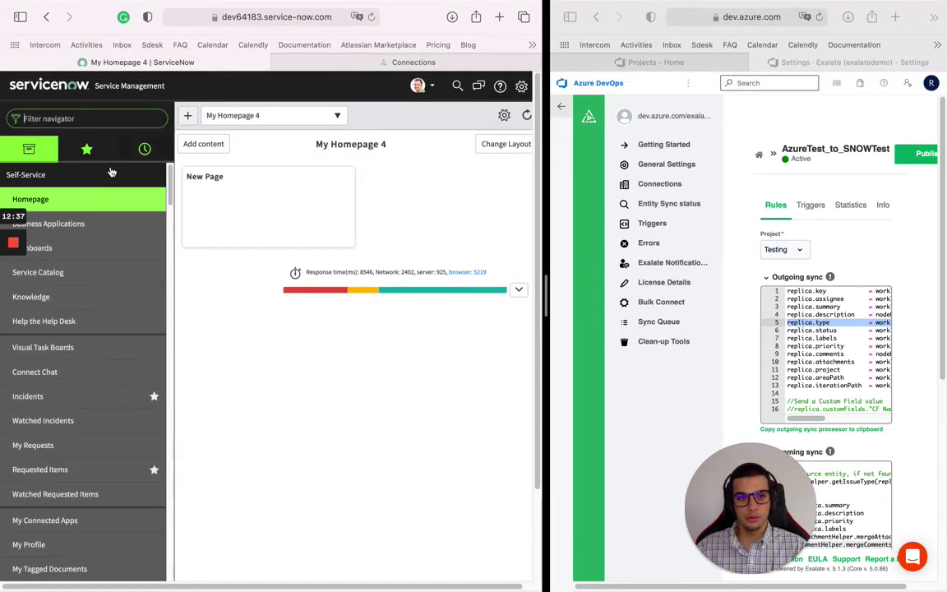
text(incid)
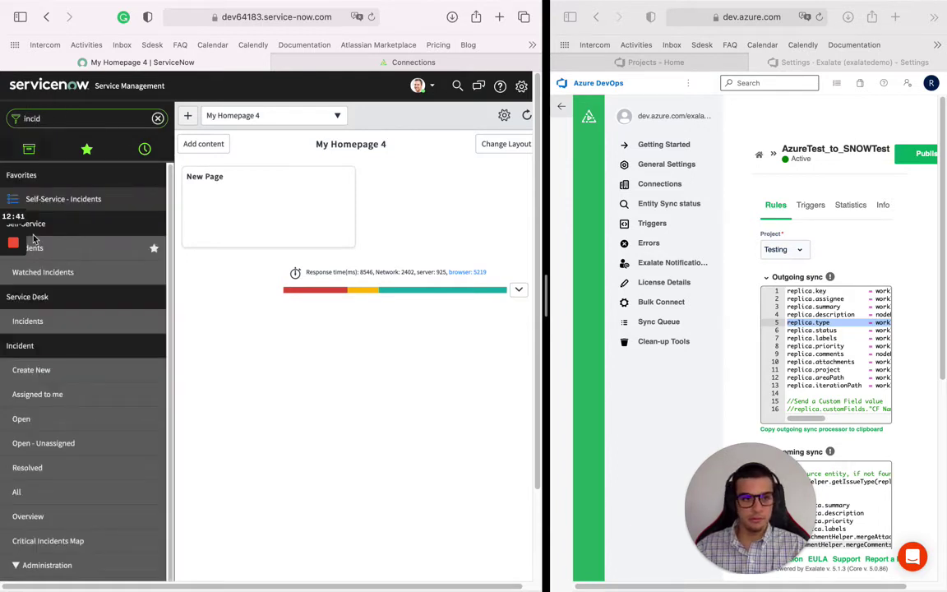
mouse_move(82, 248)
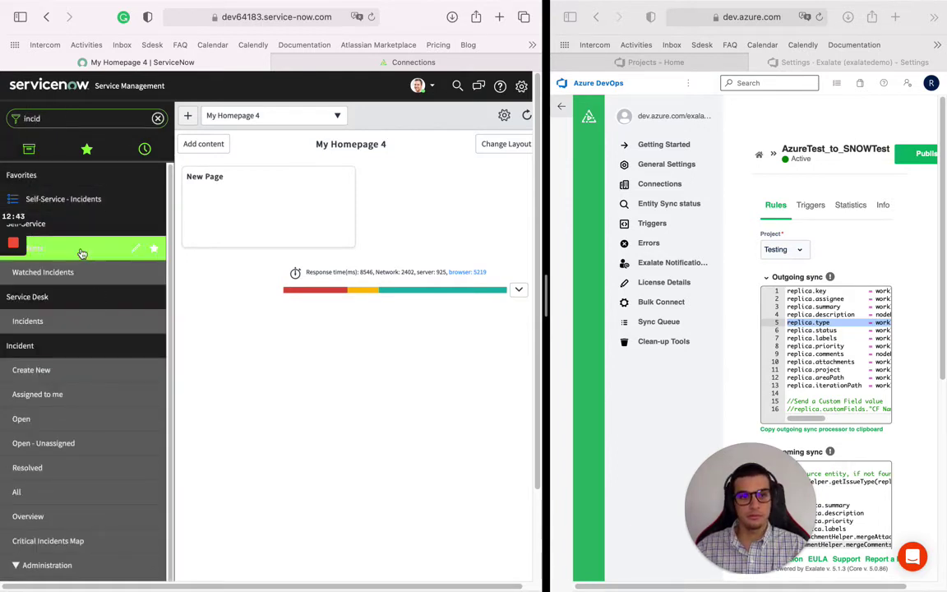
click(47, 248)
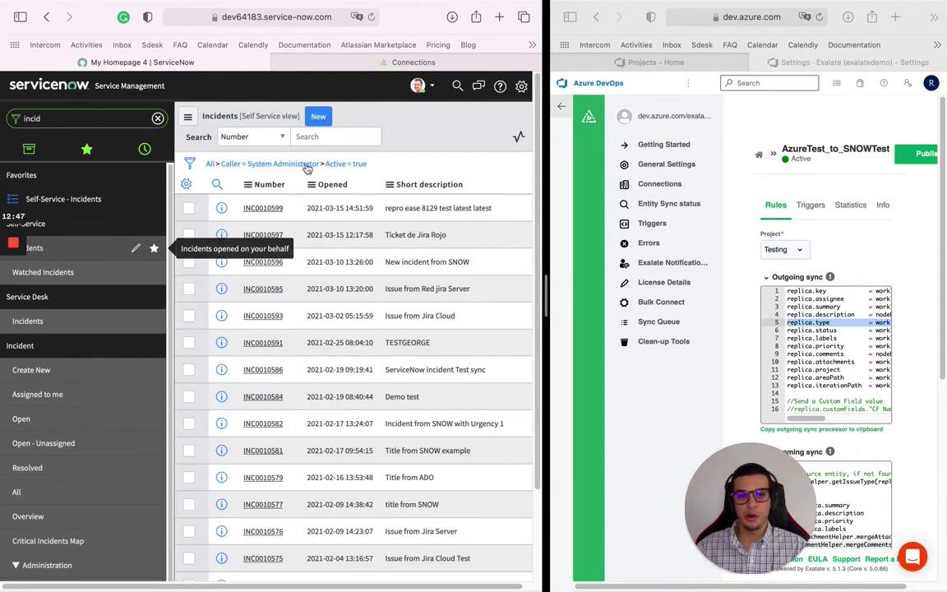
right_click(353, 167)
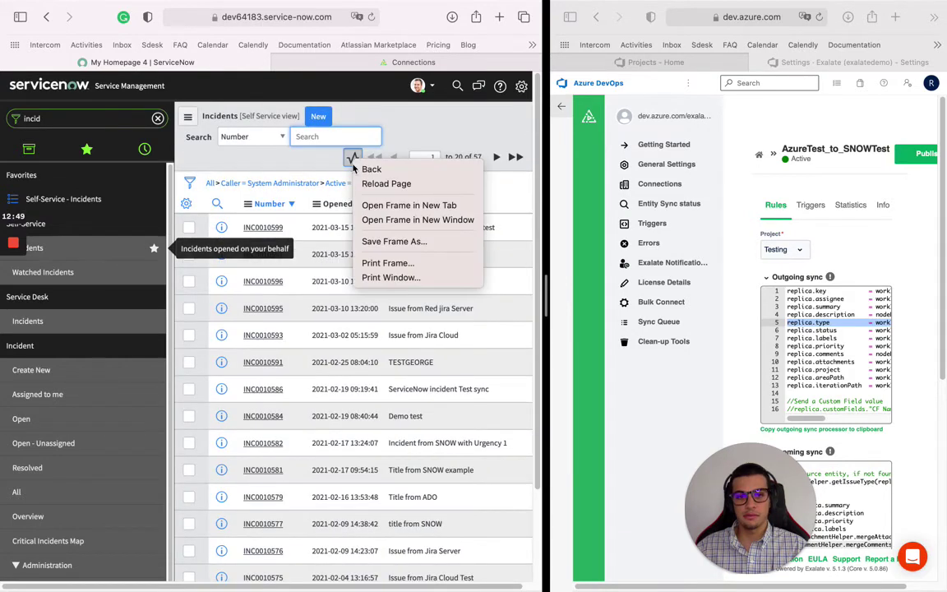
right_click(341, 184)
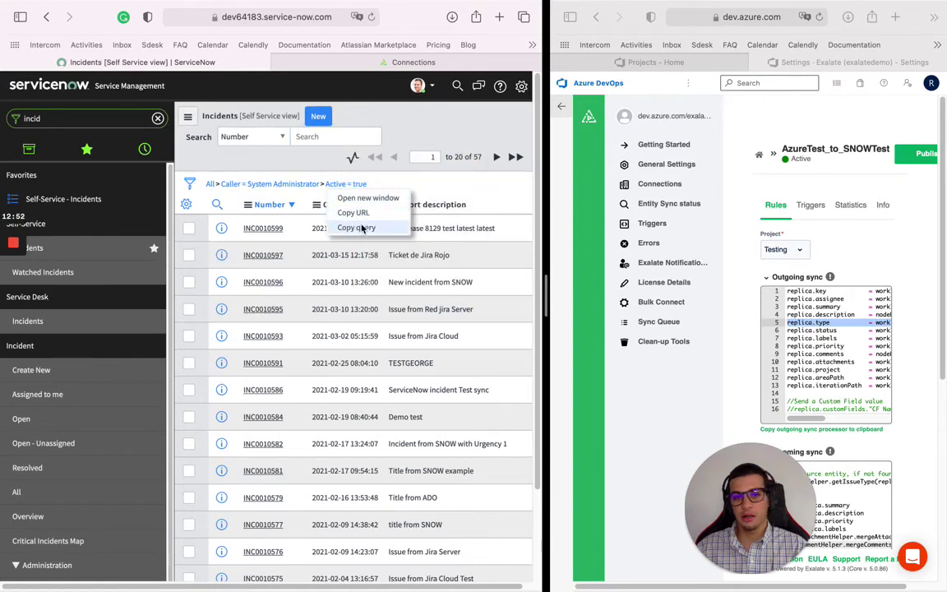
click(359, 227)
click(413, 62)
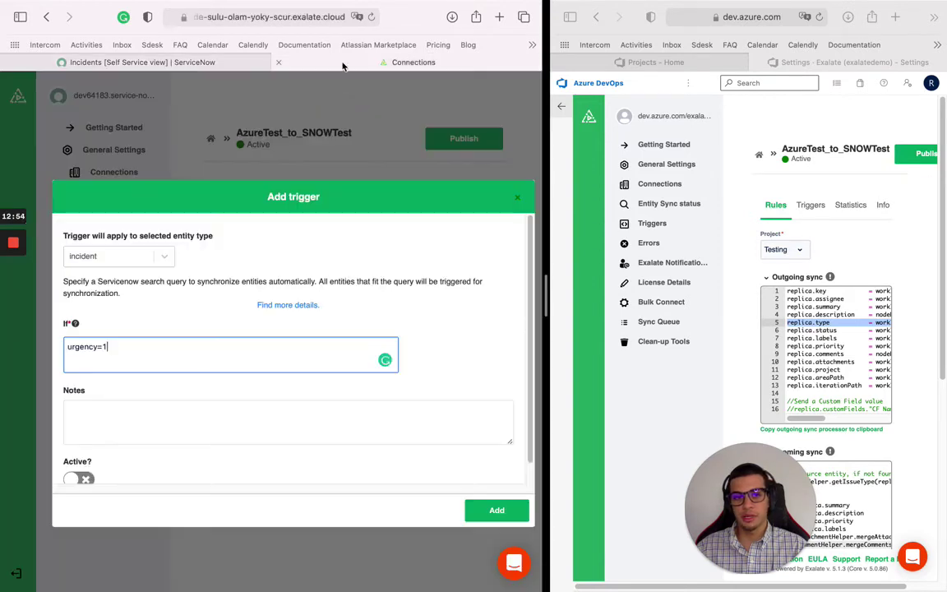
Paste the copied incident query into the trigger condition, then restore it to urgency=1.
key(ctrl+a)
text(caller_id=javascript:gs.getUserID()^active=true)
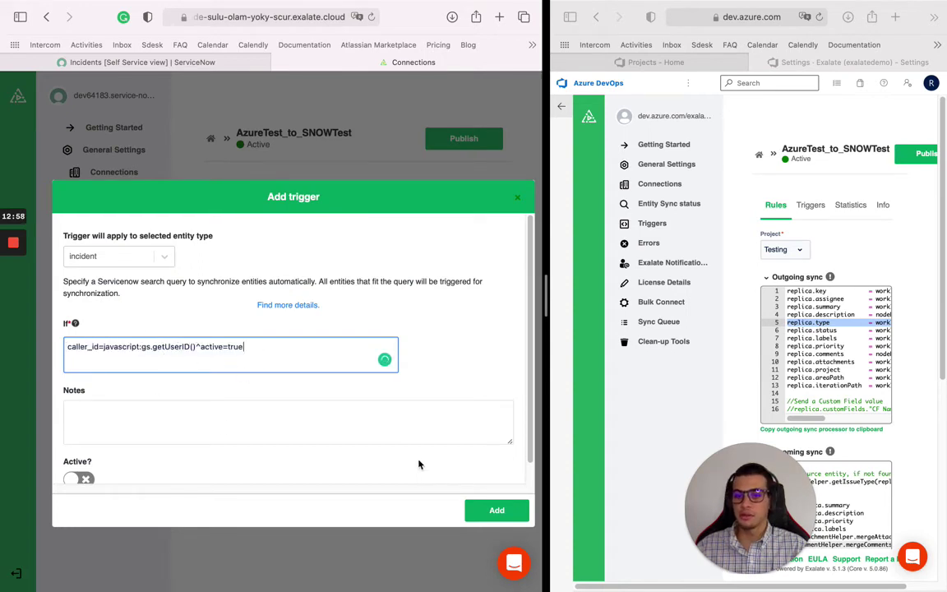
key(ctrl+a)
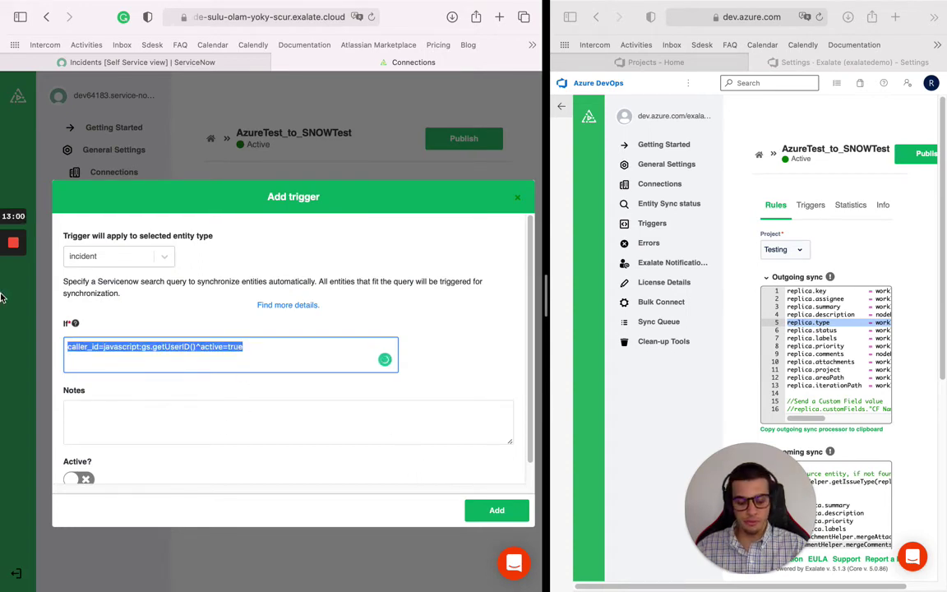
key(ctrl+z)
click(106, 380)
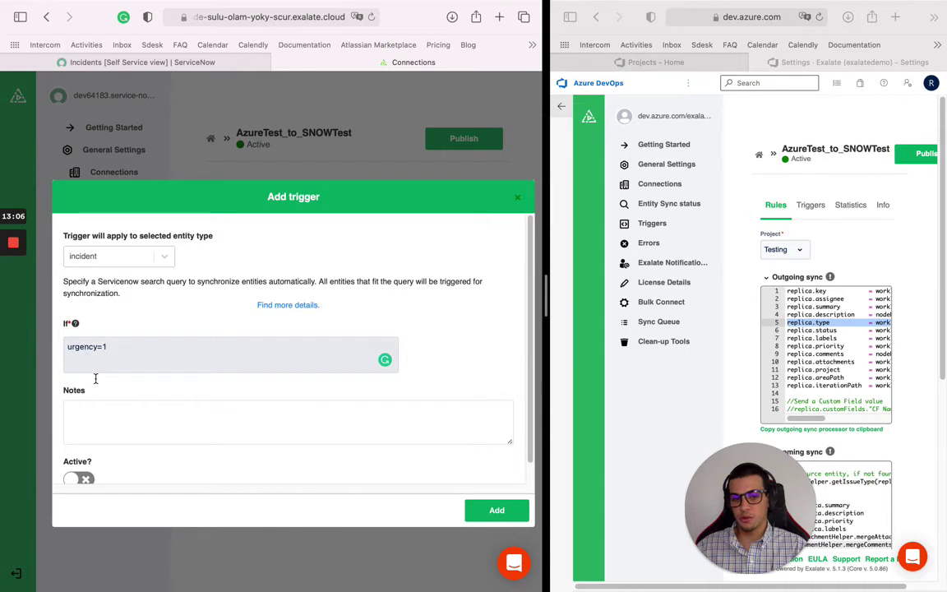
Make the trigger active, add it, and publish the connection.
click(87, 477)
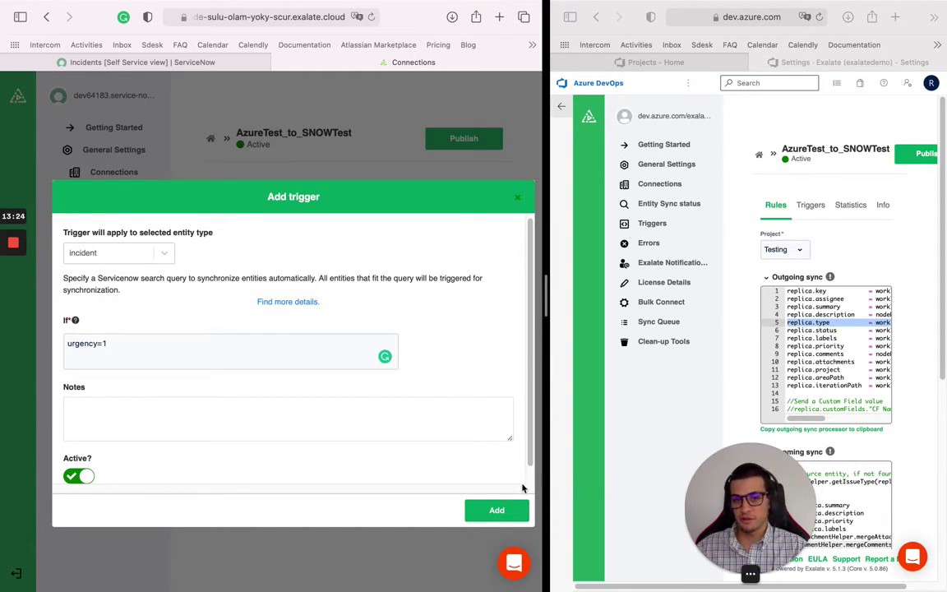
click(495, 513)
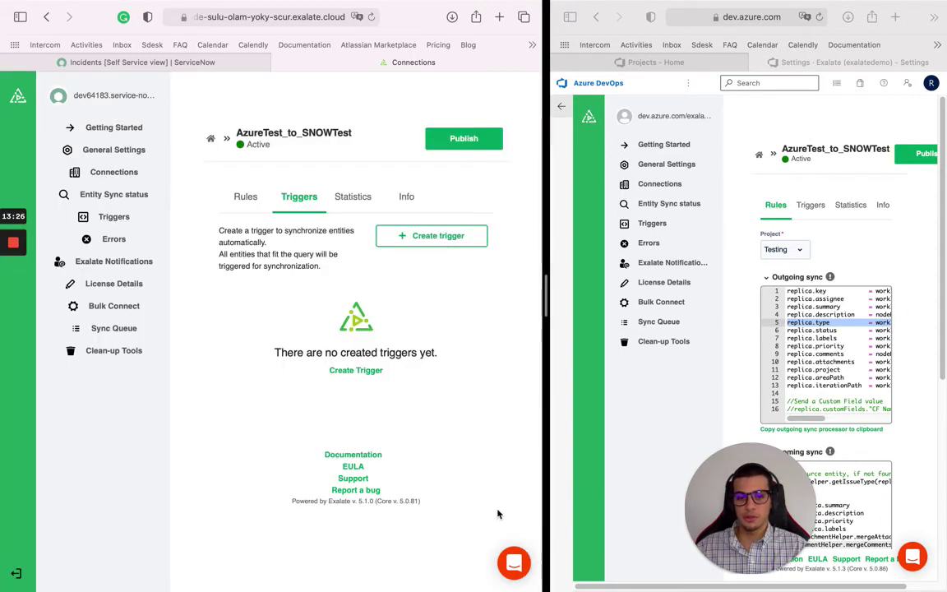
click(454, 138)
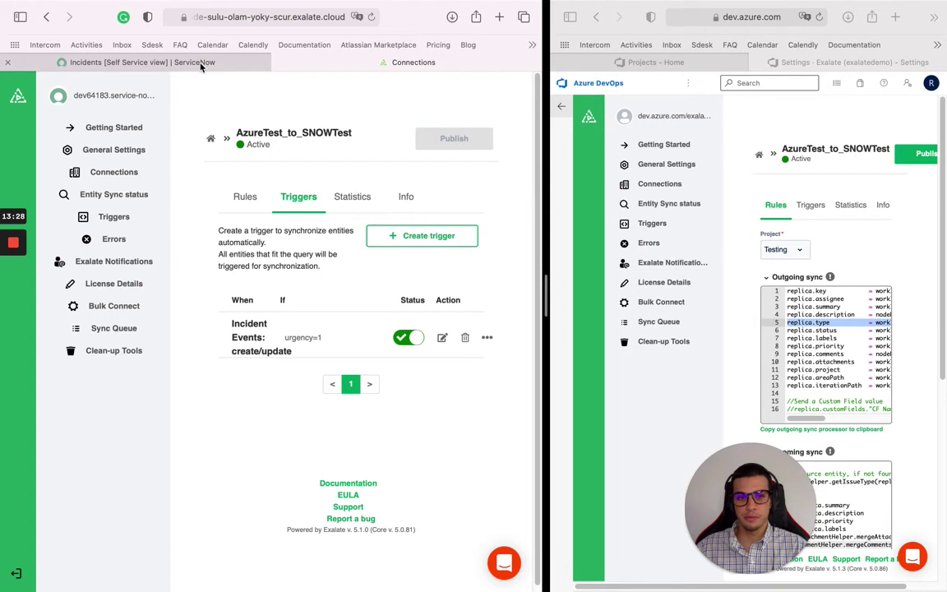
Start a new ServiceNow incident with urgency 1 - High.
click(140, 64)
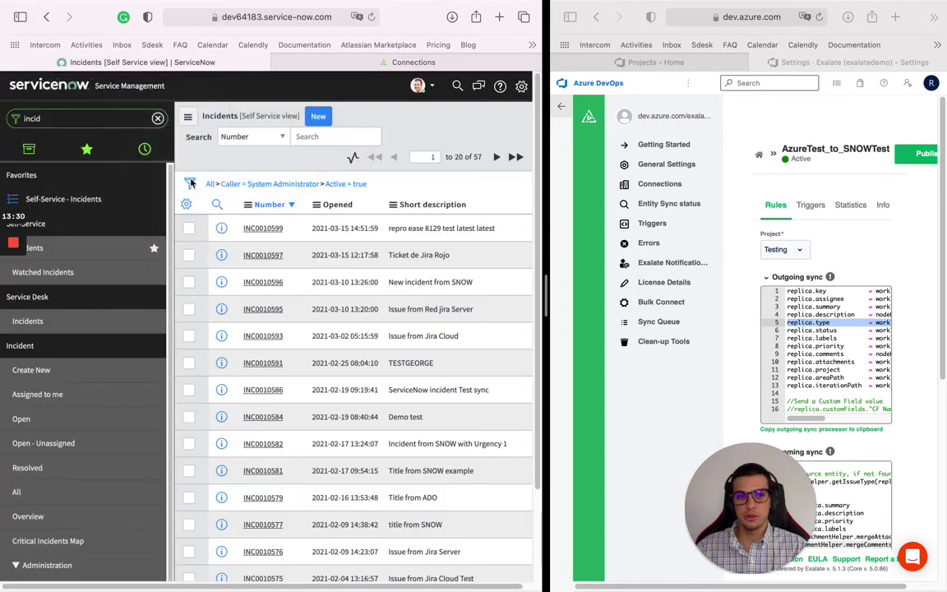
click(319, 119)
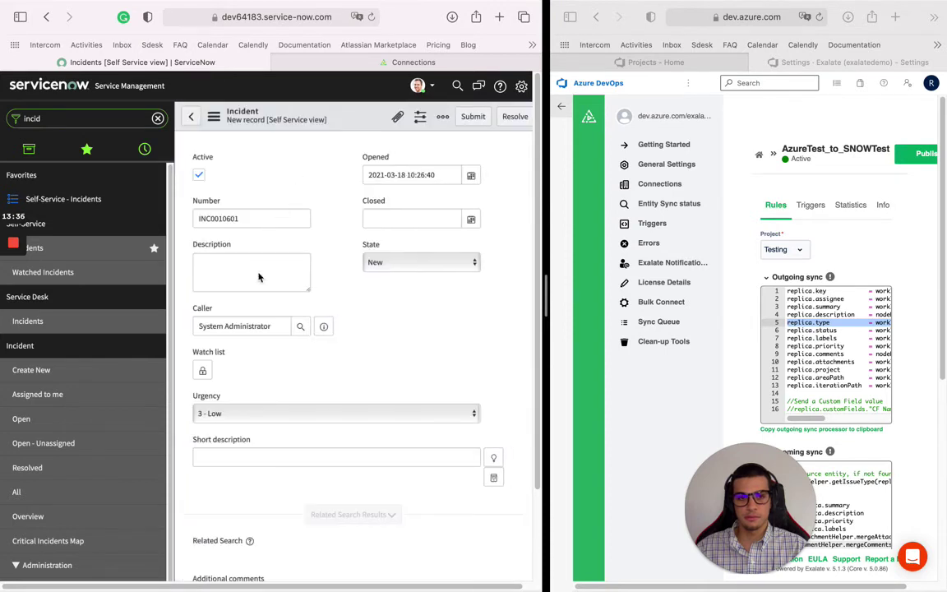
click(252, 437)
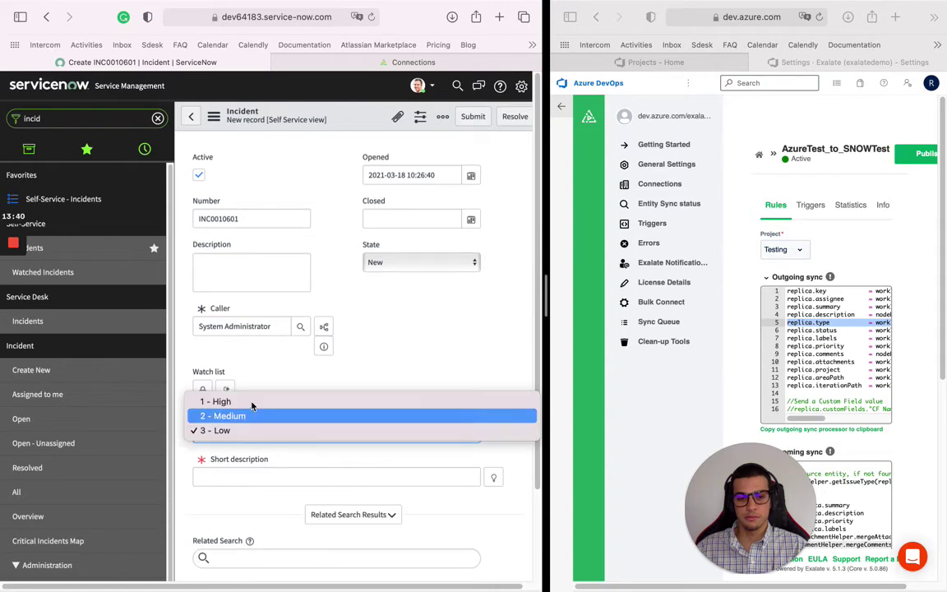
key(Escape)
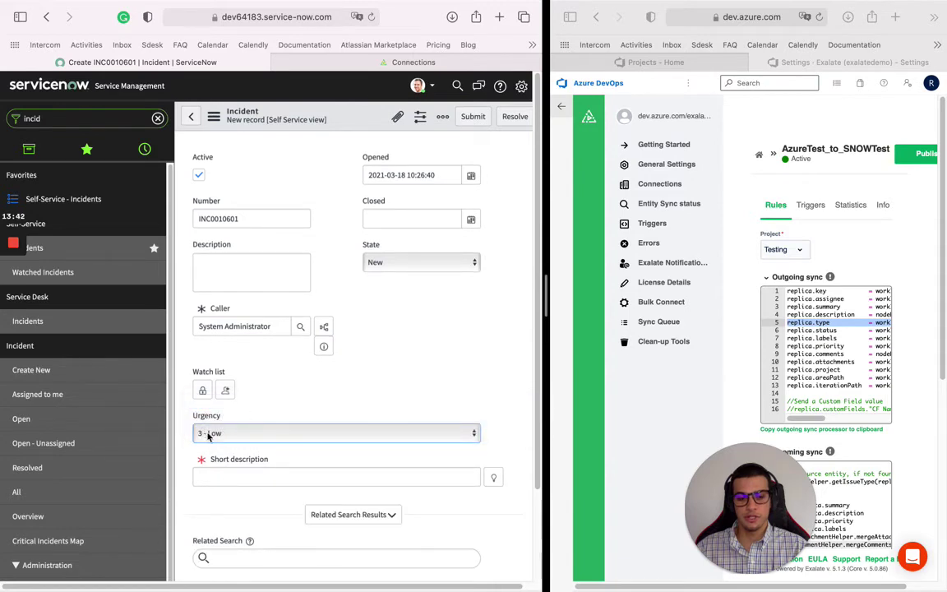
click(222, 440)
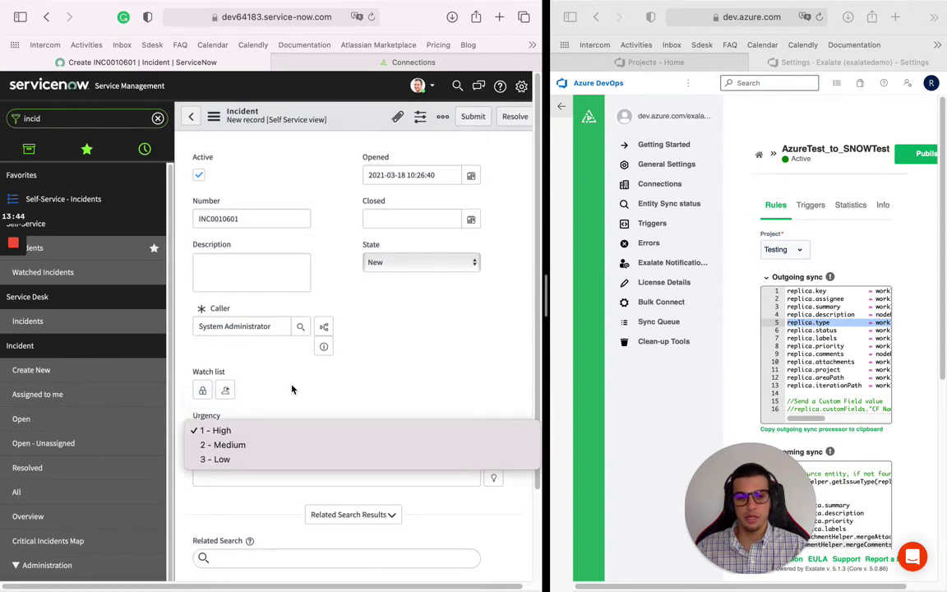
key(Return)
scroll(231, 248, down, 1)
scroll(231, 248, down, 2)
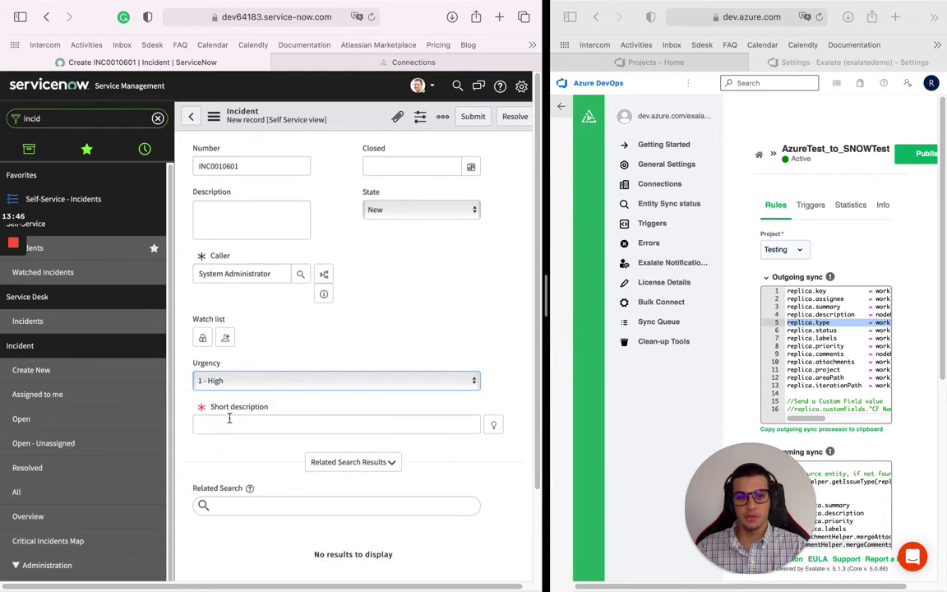
Give the incident short description 'Title example from SNOW' and a test description, then submit it.
click(226, 418)
text(T)
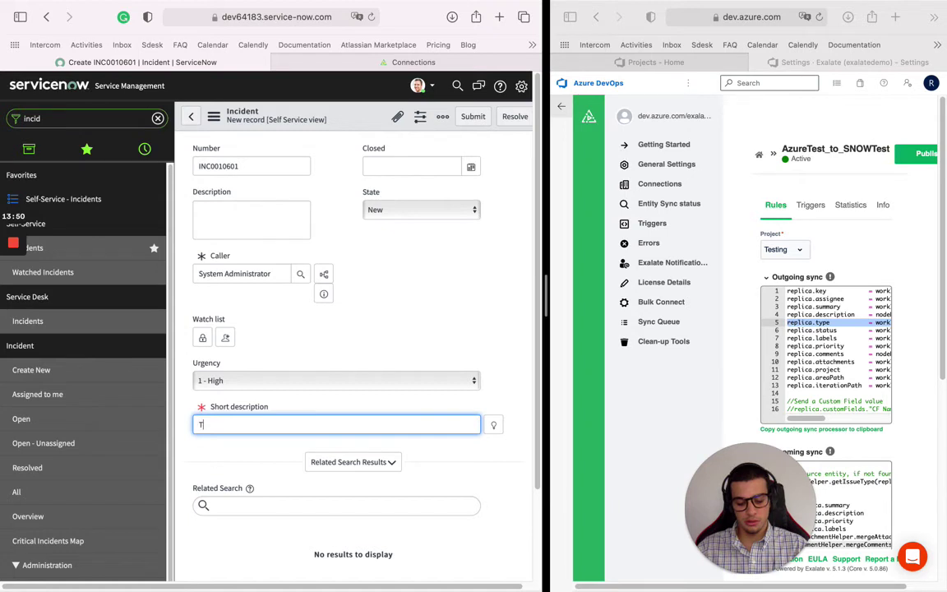
text(itle example f)
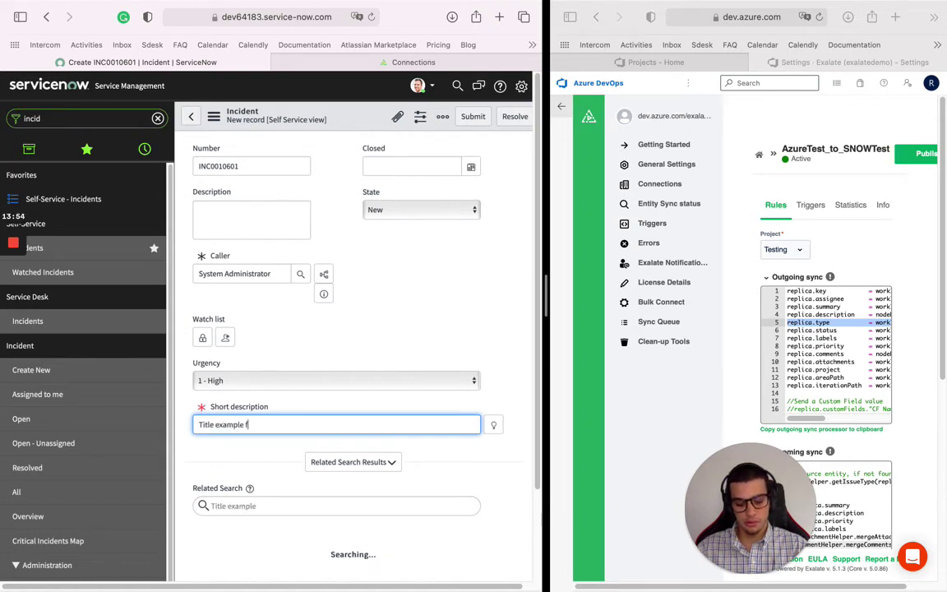
text(rom S)
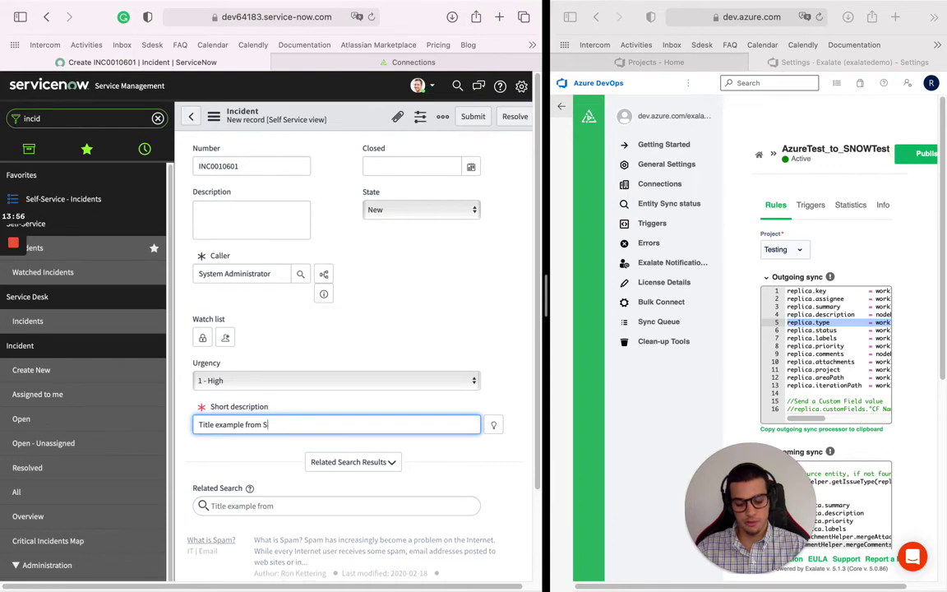
text(NOW)
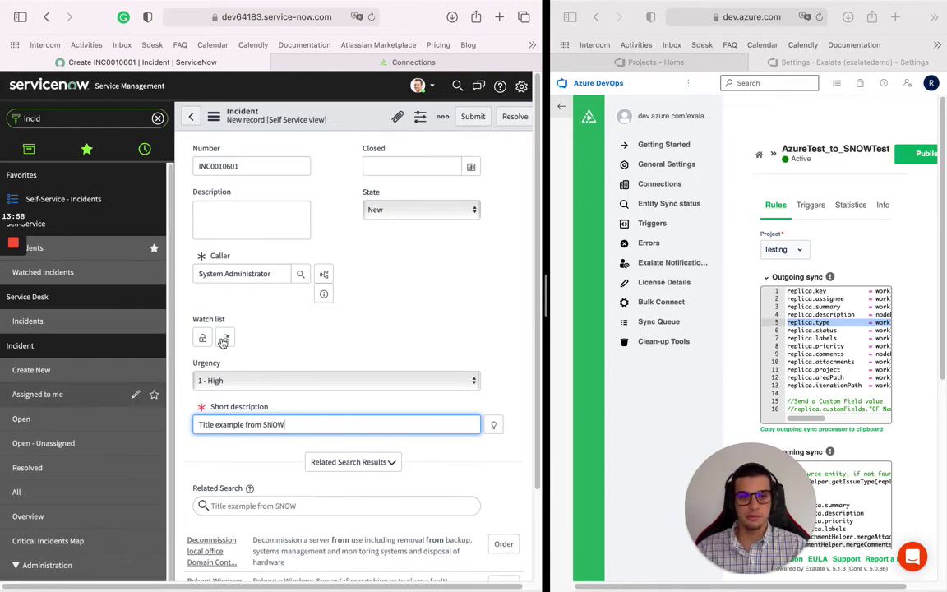
click(226, 214)
text(T)
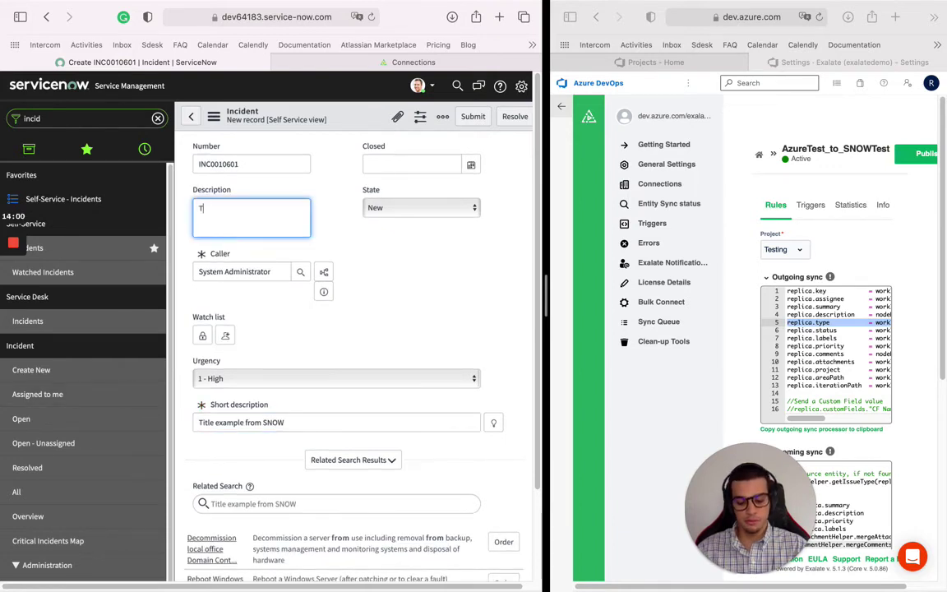
text(his is a descrip)
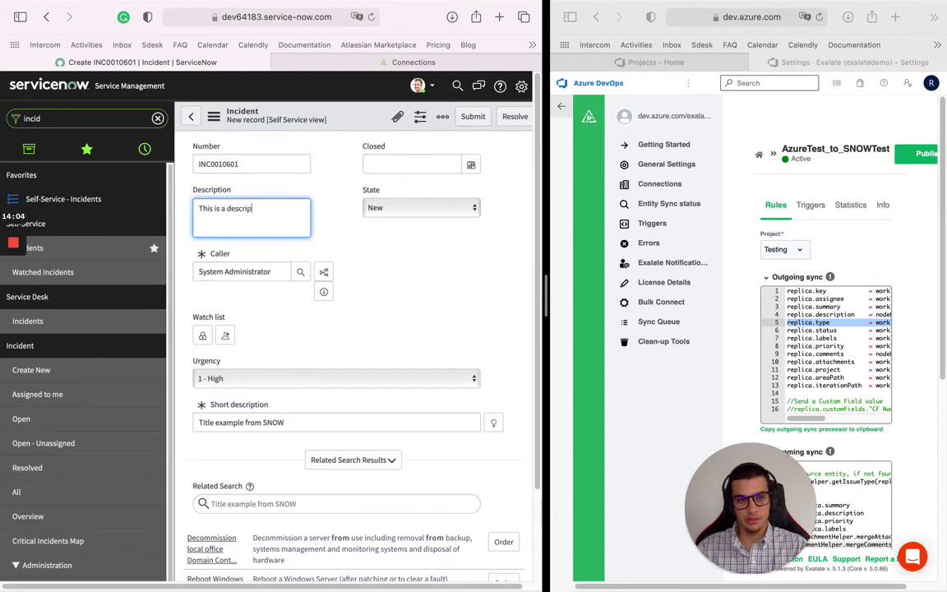
text(tion TEST)
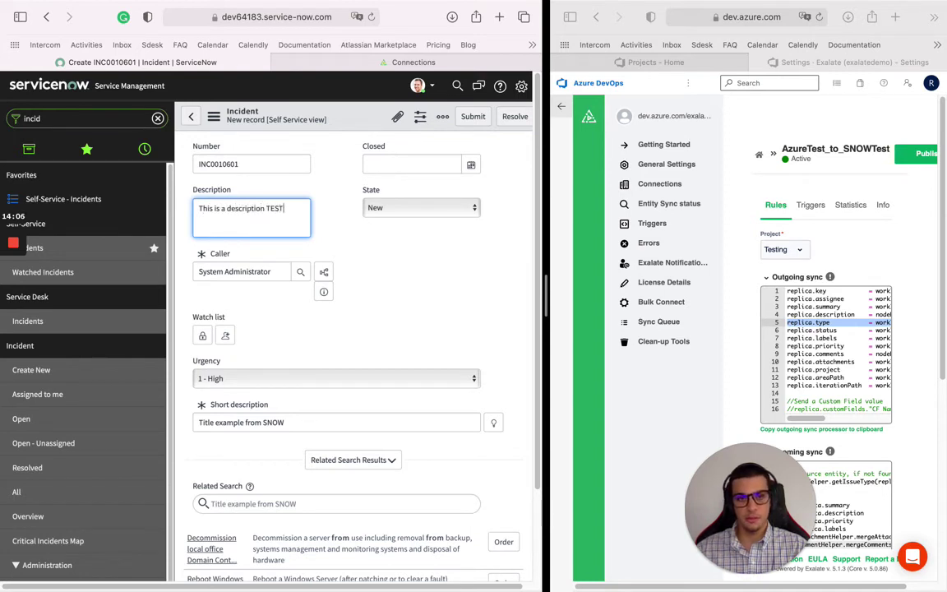
scroll(291, 288, down, 2)
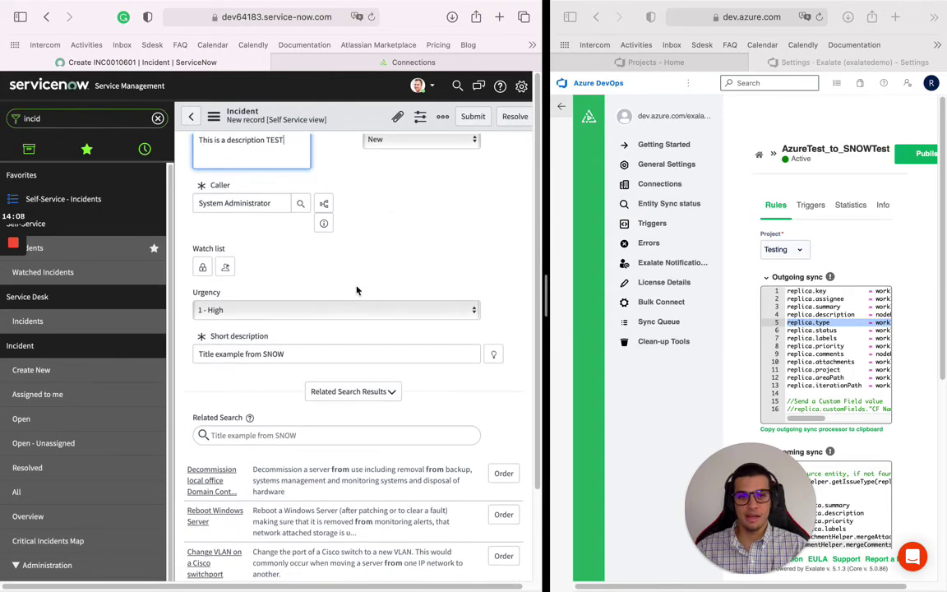
scroll(359, 289, up, 1)
click(473, 119)
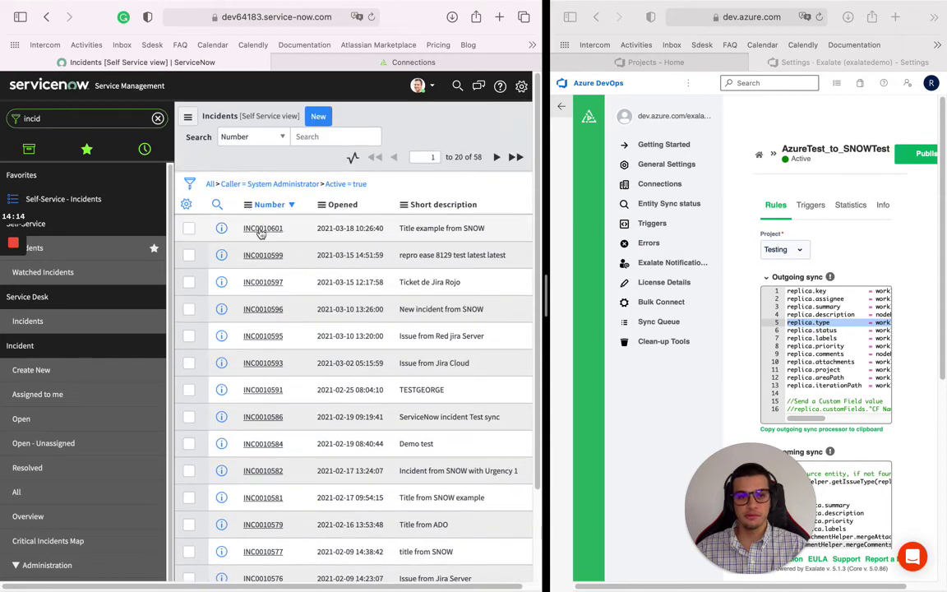
Reopen incident INC0010601 from the incidents list.
click(260, 230)
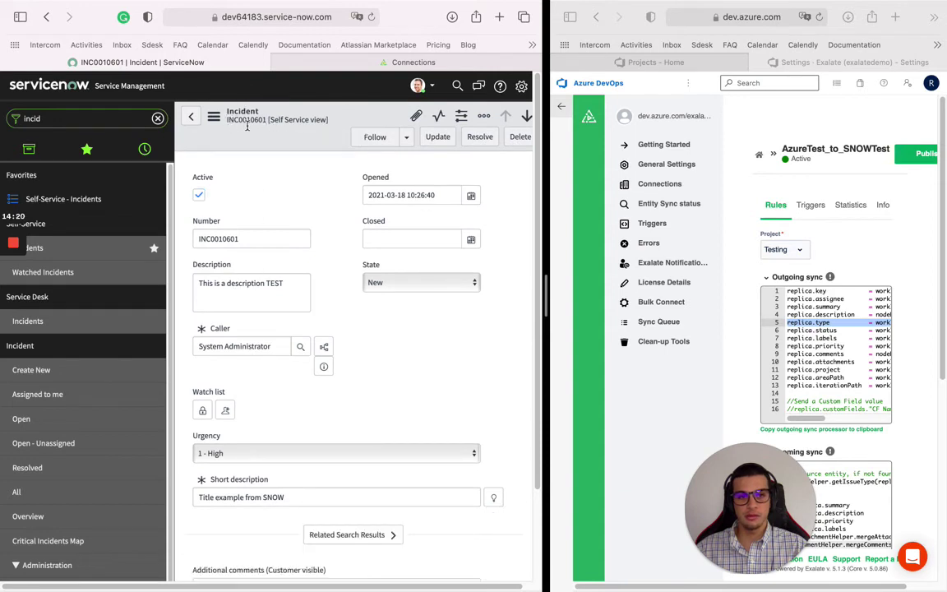
scroll(277, 337, down, 2)
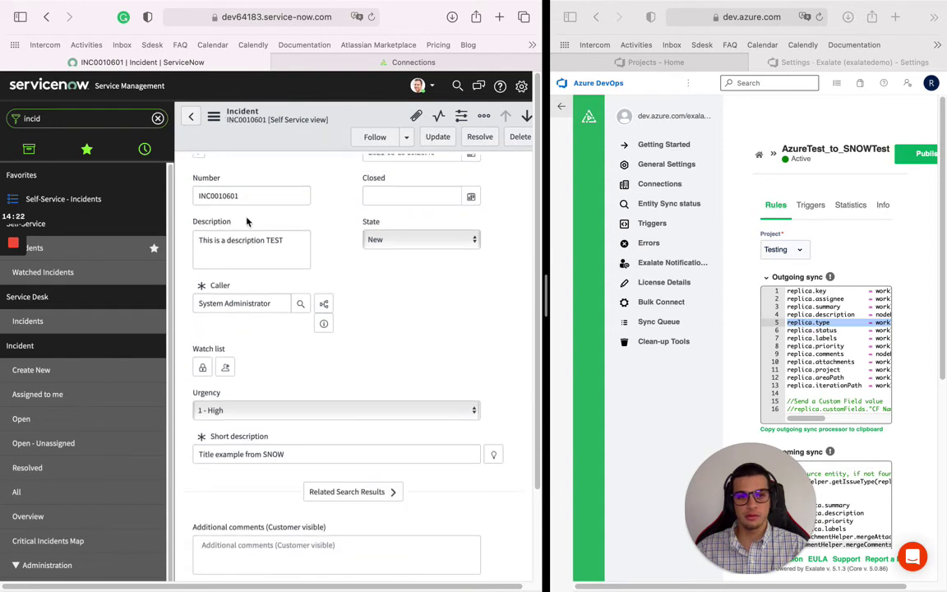
drag(242, 195, 186, 195)
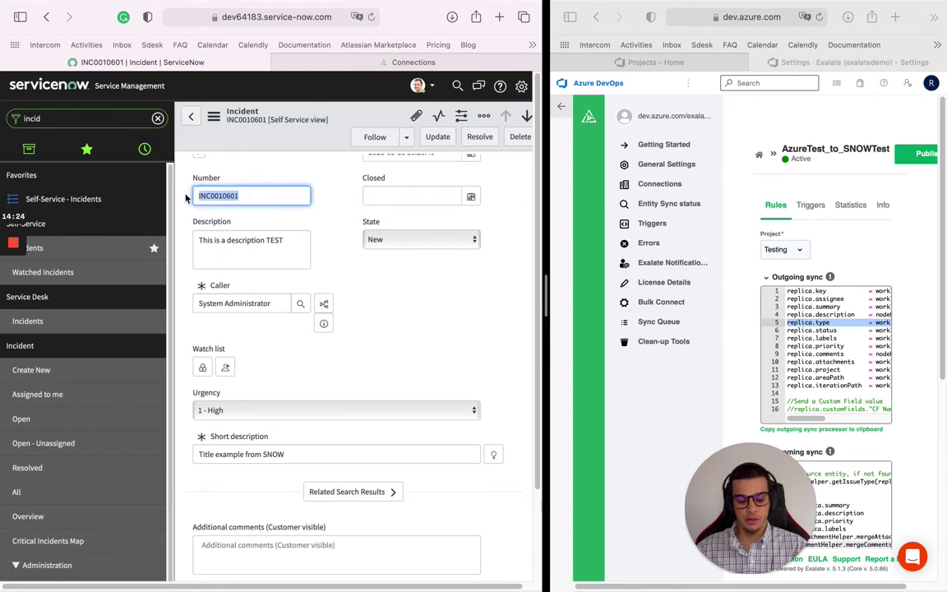
click(334, 64)
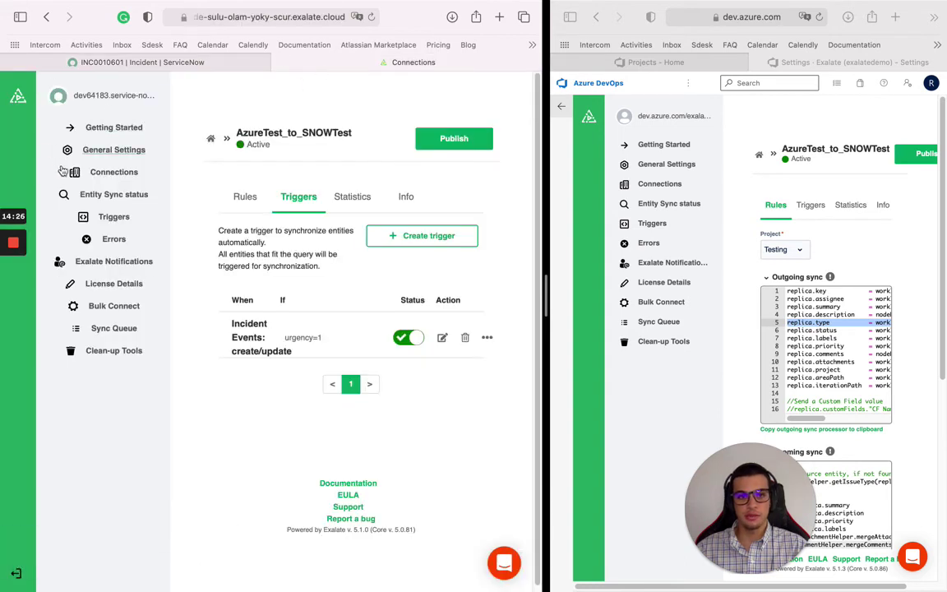
Search Exalate's Entity Sync status for incident INC0010601.
click(93, 194)
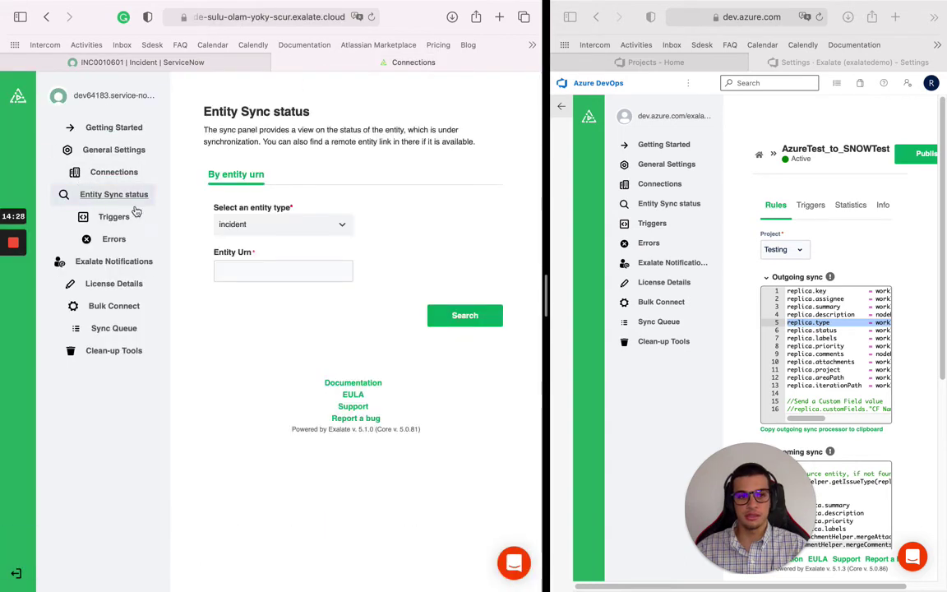
click(251, 272)
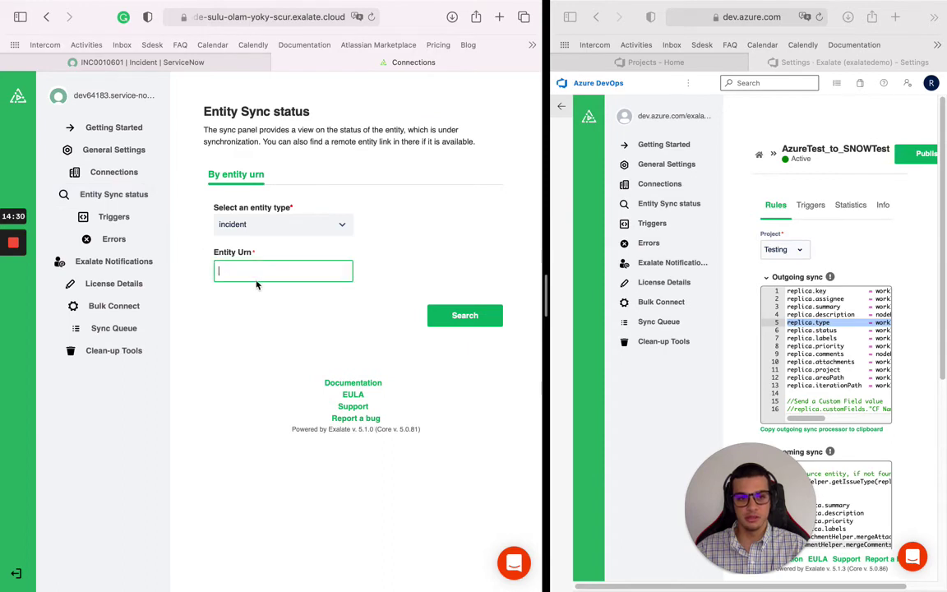
text(INC0010601)
click(444, 315)
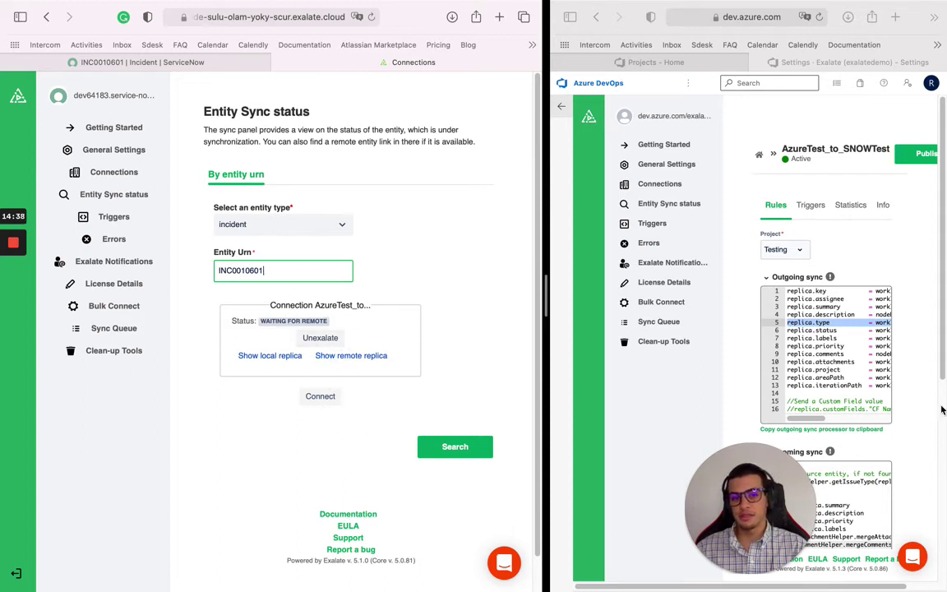
Re-run the search until INC0010601 shows synchronized, then follow the link to work item 7814.
click(650, 64)
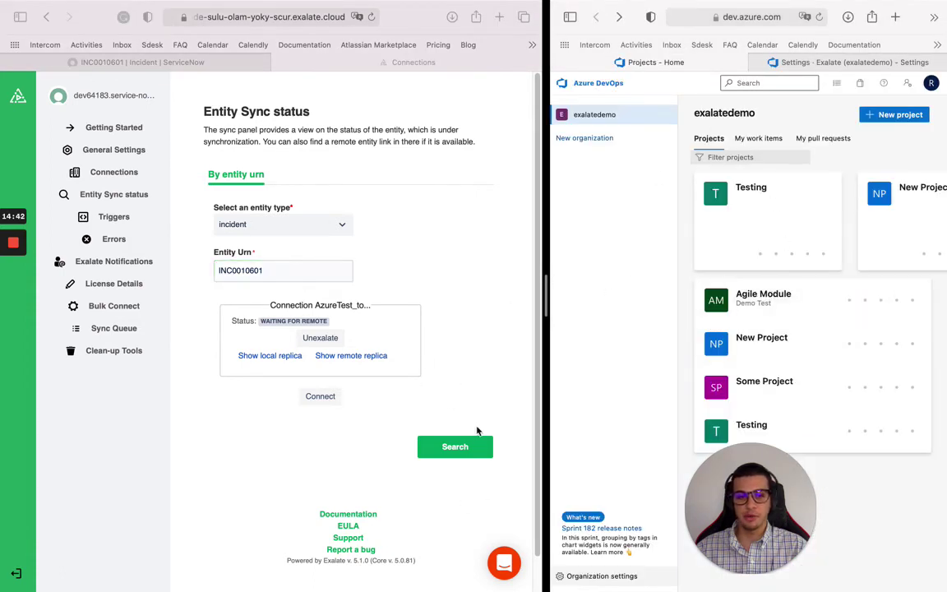
click(465, 450)
click(453, 460)
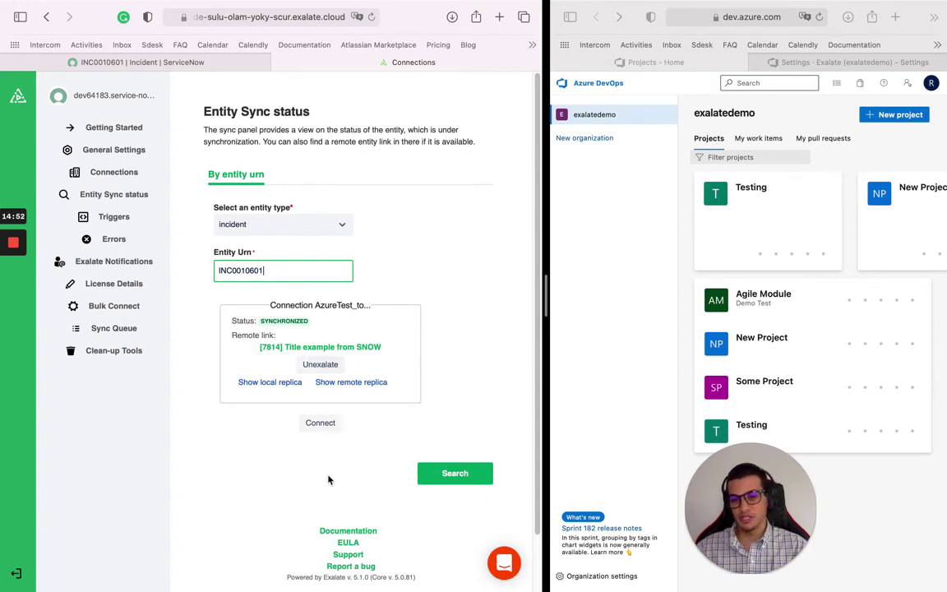
click(288, 348)
Place work item 7814's page in the Azure window beside the ServiceNow incident, widening the Azure side.
drag(421, 63, 882, 65)
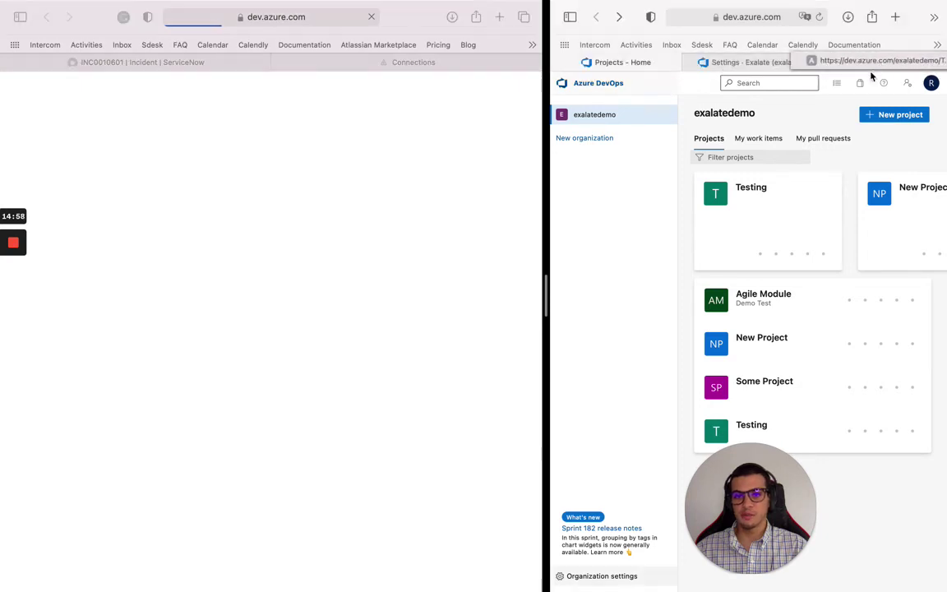
drag(882, 65, 870, 72)
click(712, 63)
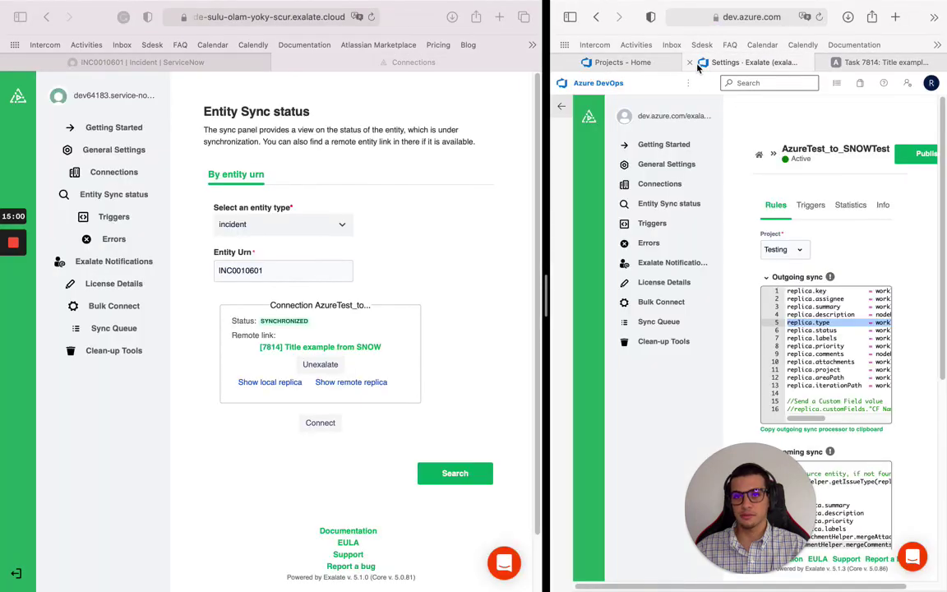
click(838, 62)
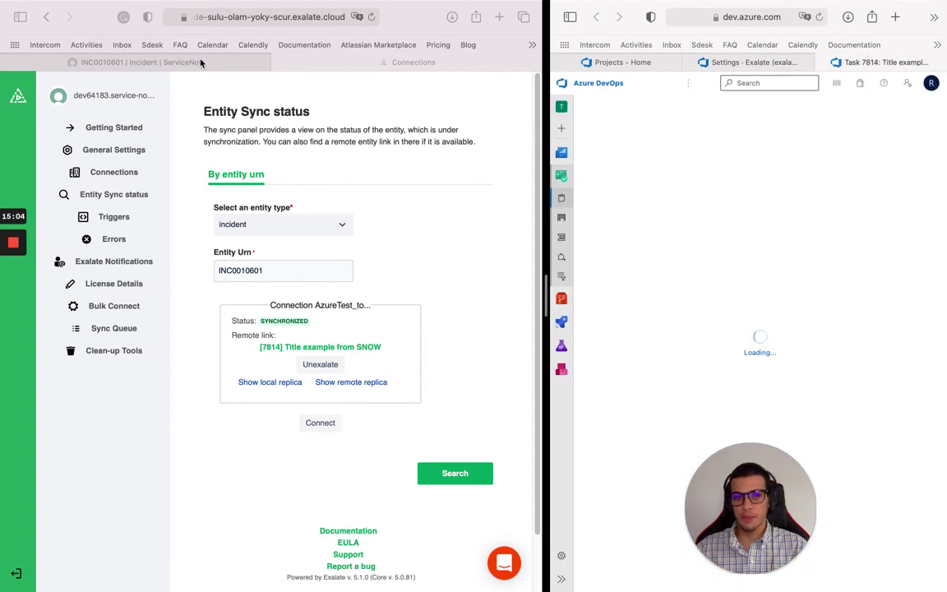
click(140, 62)
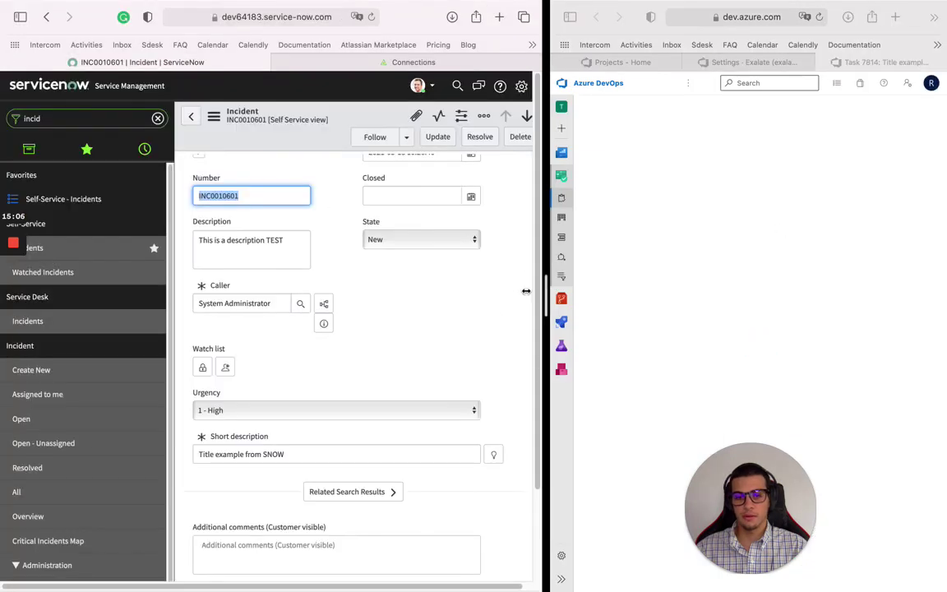
drag(526, 291, 459, 291)
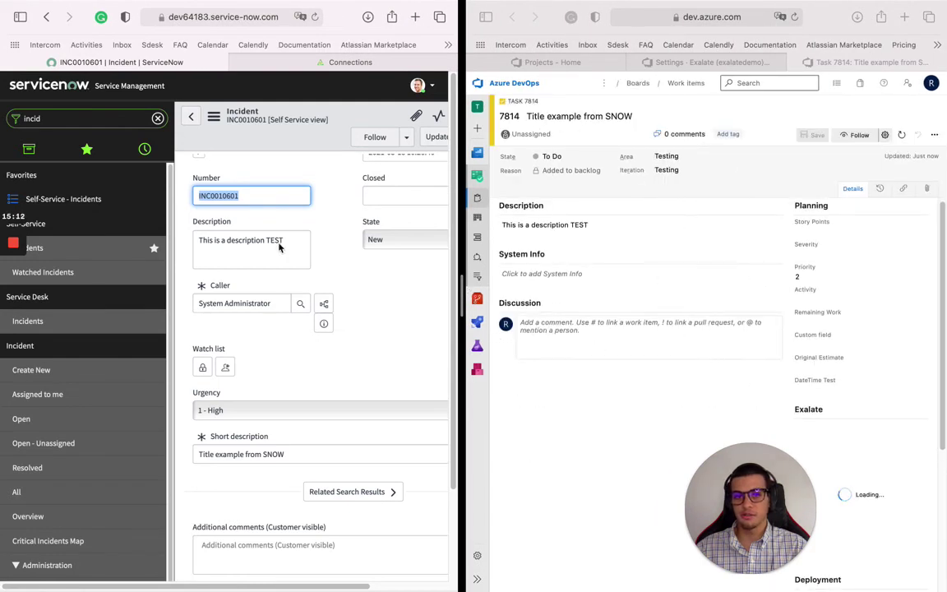
Compare the title and description of INC0010601 with those of work item 7814.
drag(292, 454, 190, 456)
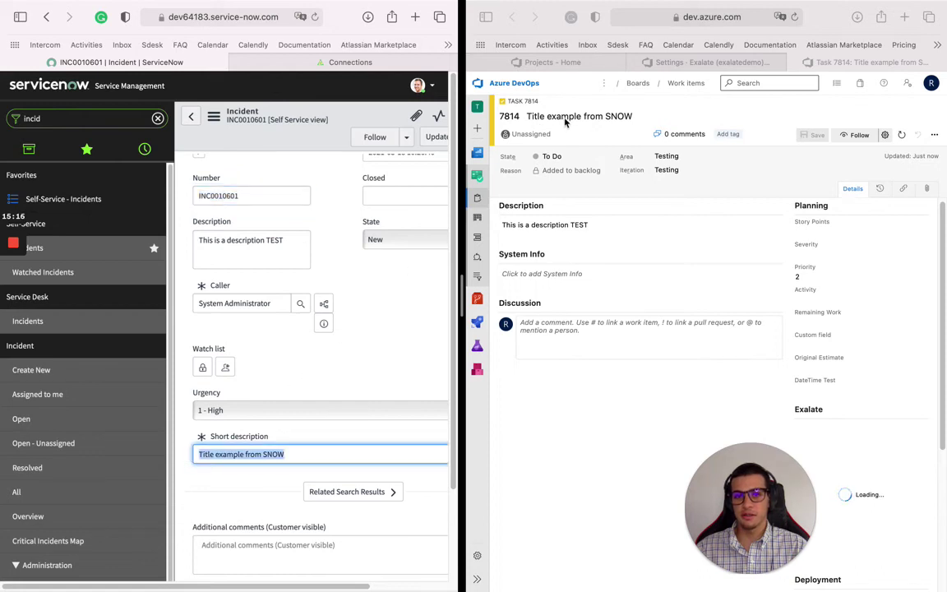
click(526, 122)
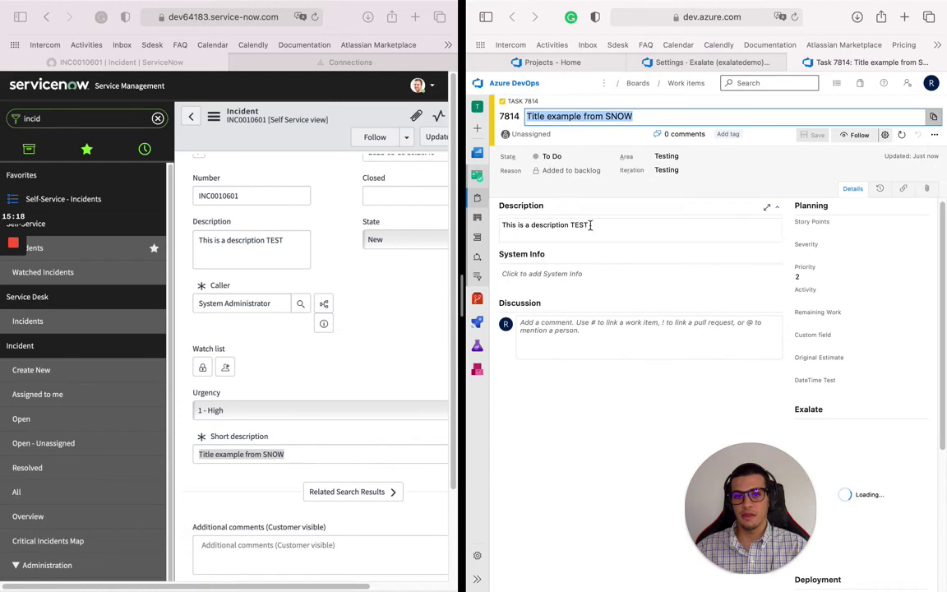
click(547, 225)
key(super+a)
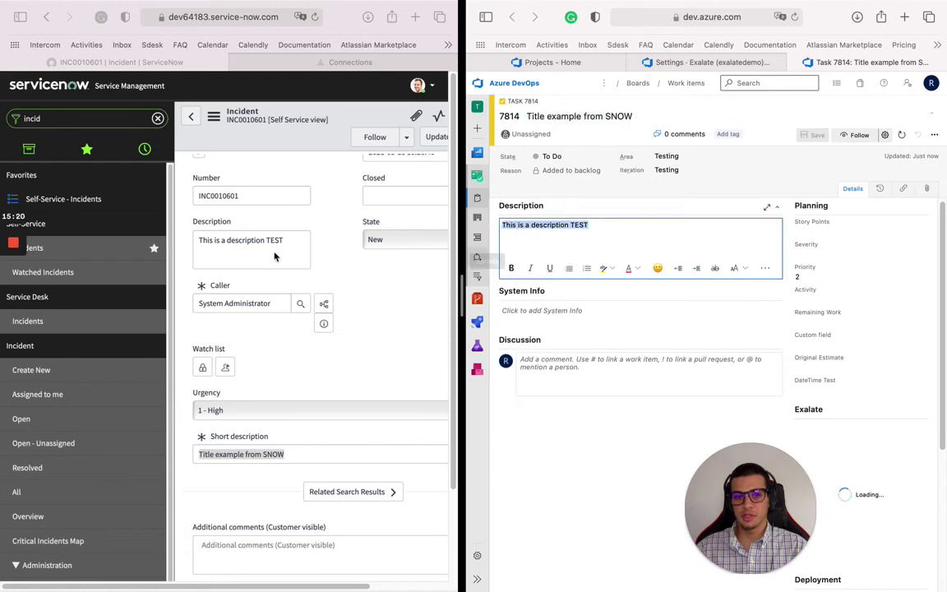
click(279, 240)
triple_click(279, 240)
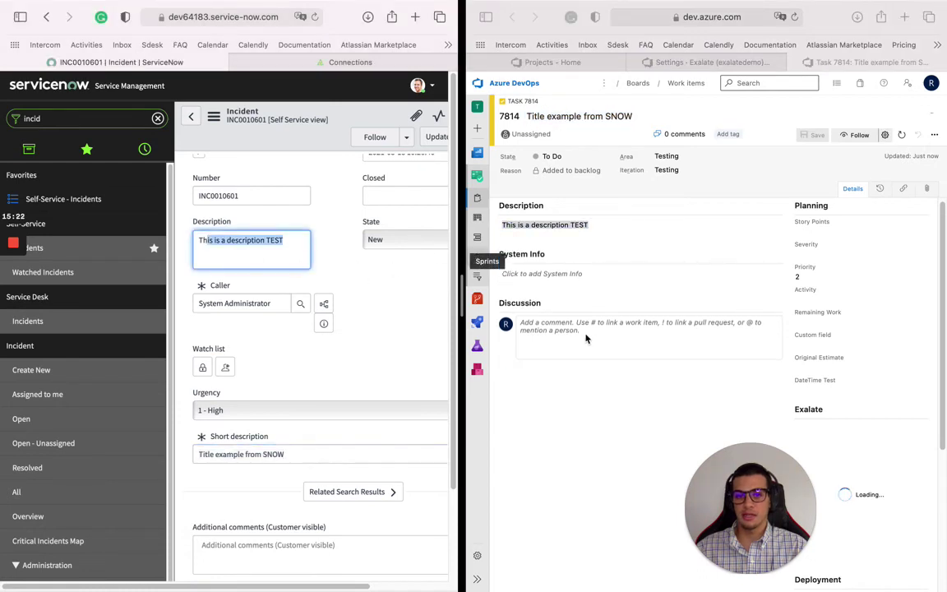
click(577, 337)
Save the discussion comment 'Comment from Azure Devops' on work item 7814.
click(579, 338)
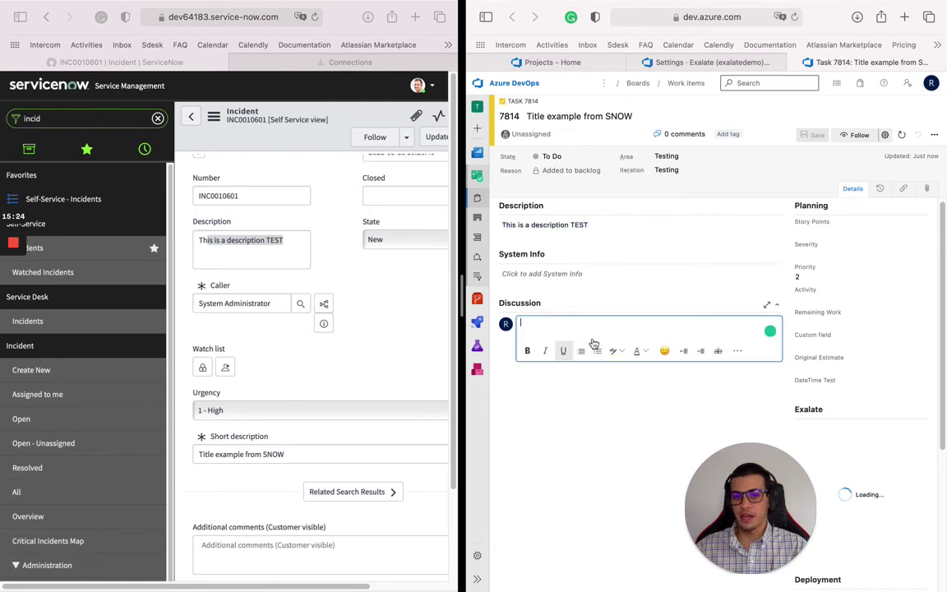
text(Commen)
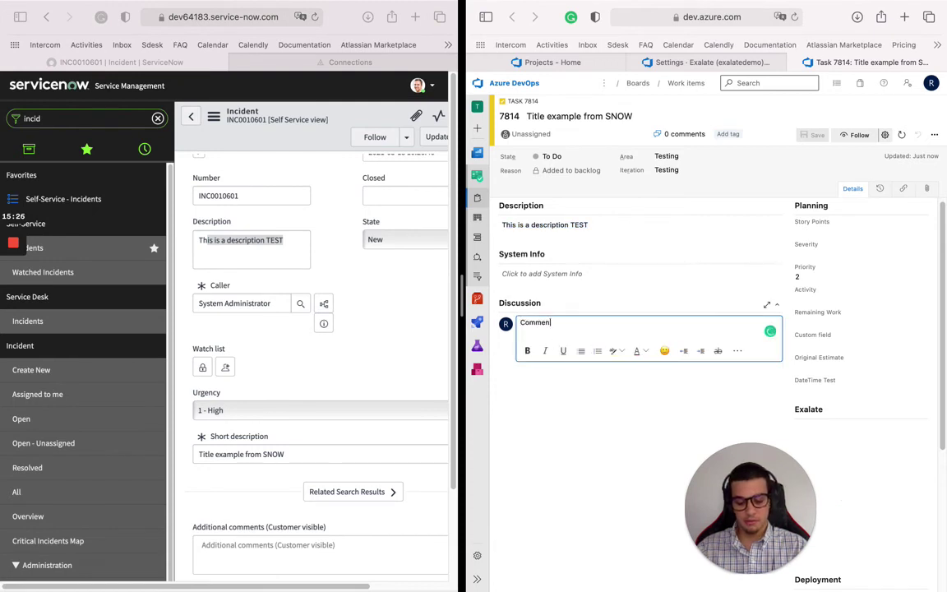
text(om)
key(BackSpace)
key(BackSpace)
key(BackSpace)
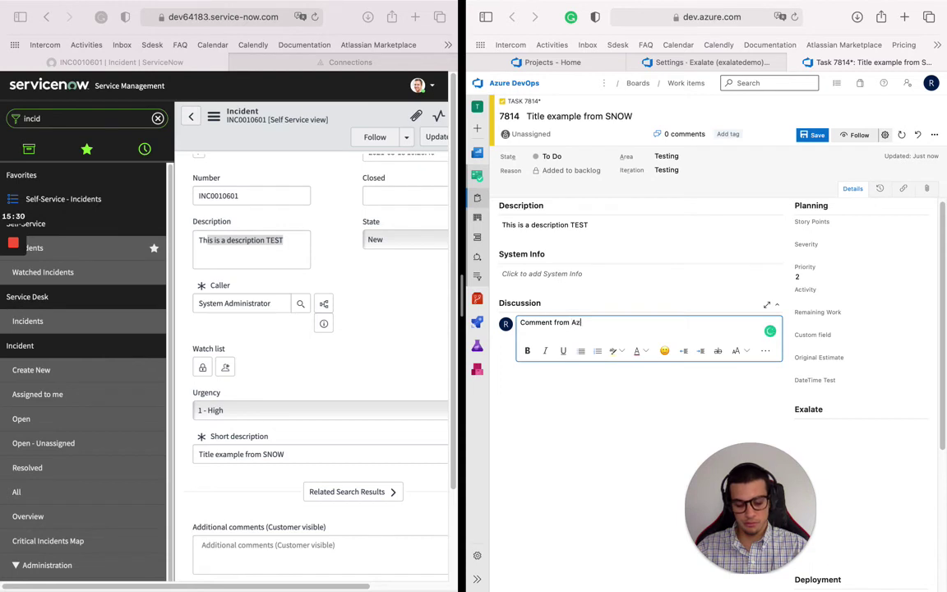
text(ure )
text(vi)
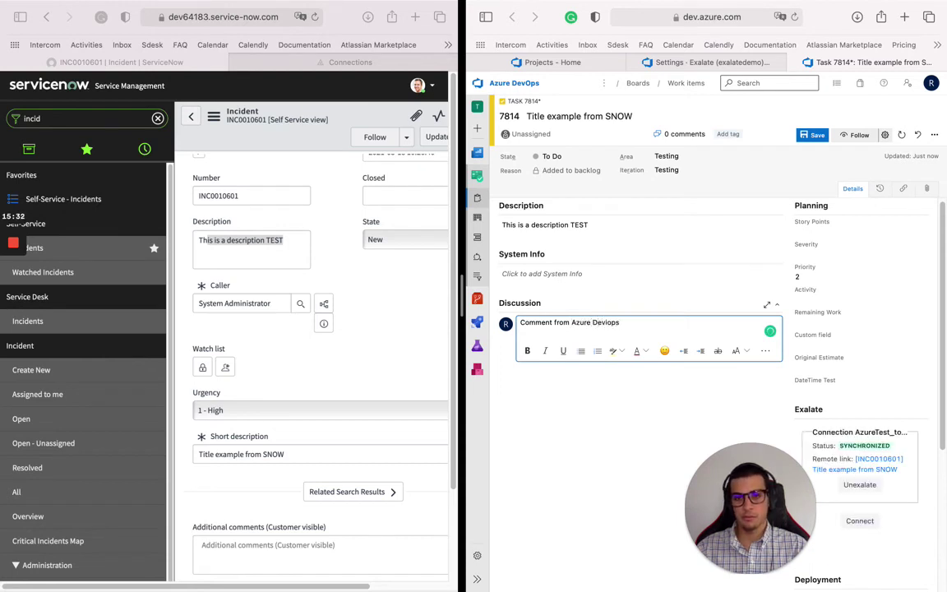
text(s)
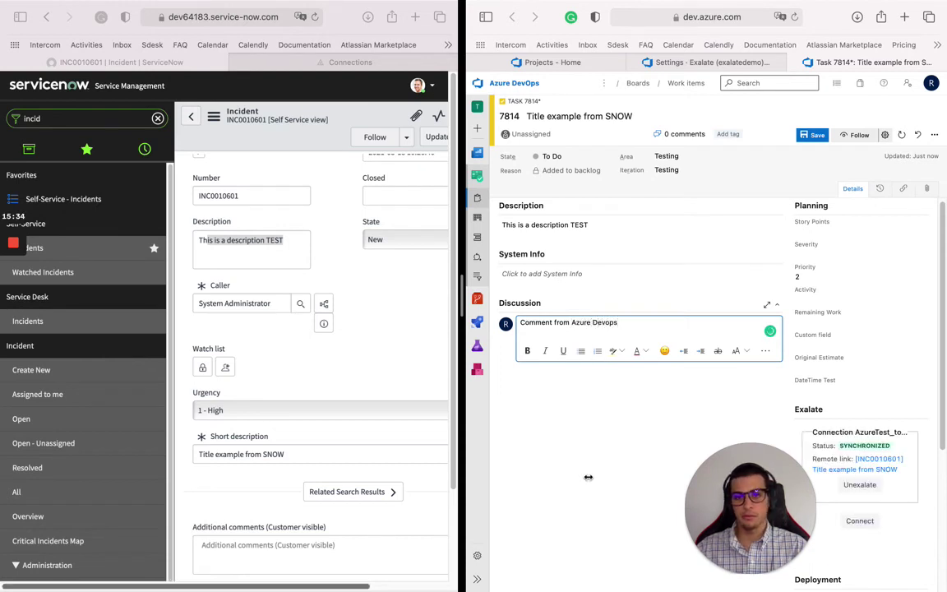
click(815, 137)
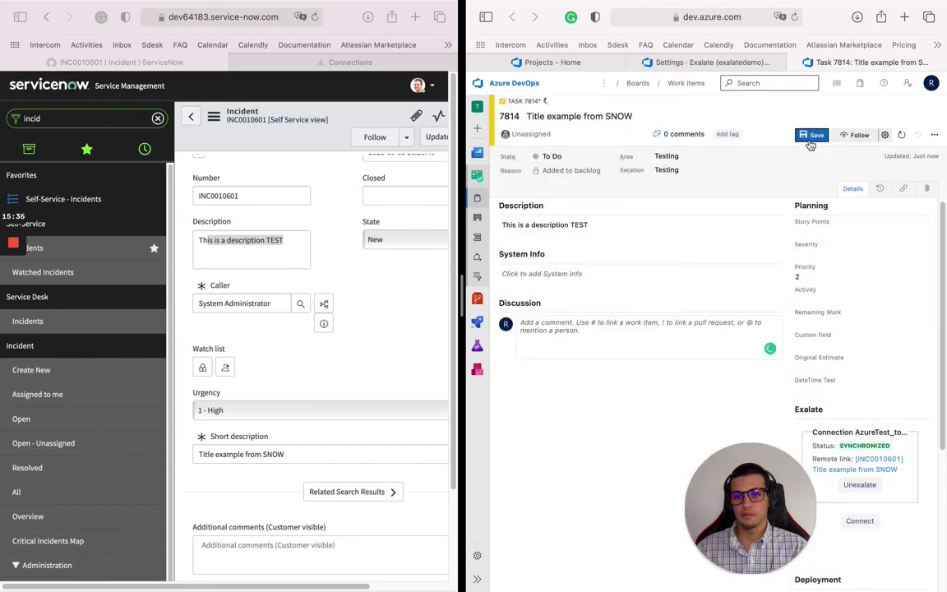
scroll(757, 304, down, 1)
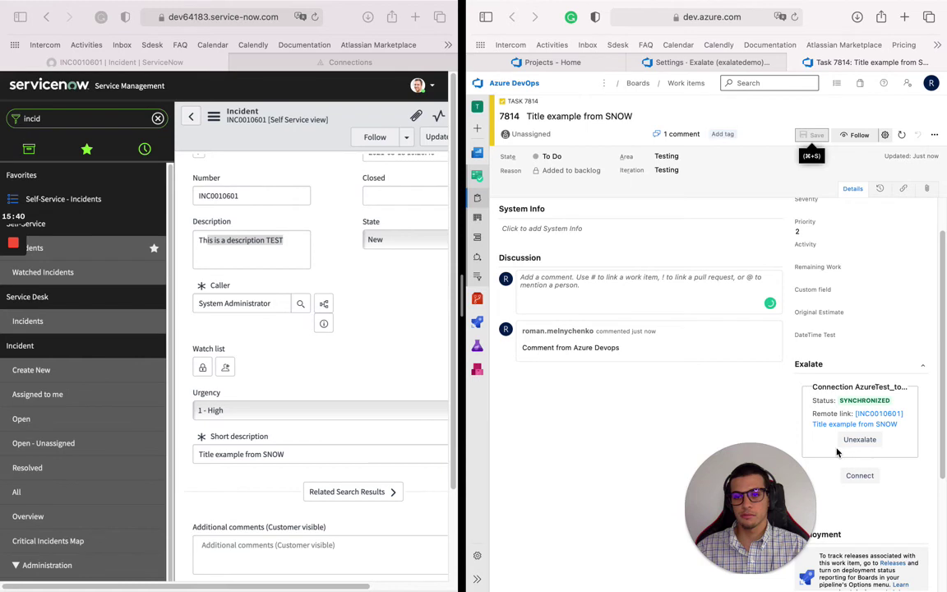
Scroll INC0010601 down to Activities and highlight the 'Comment from Azure Devops' work note.
scroll(822, 362, down, 1)
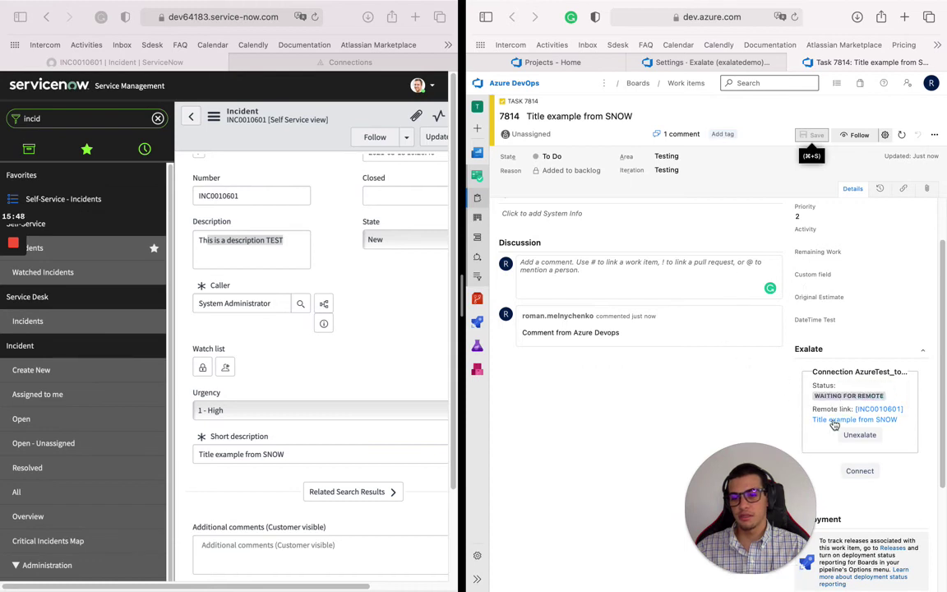
scroll(831, 425, down, 2)
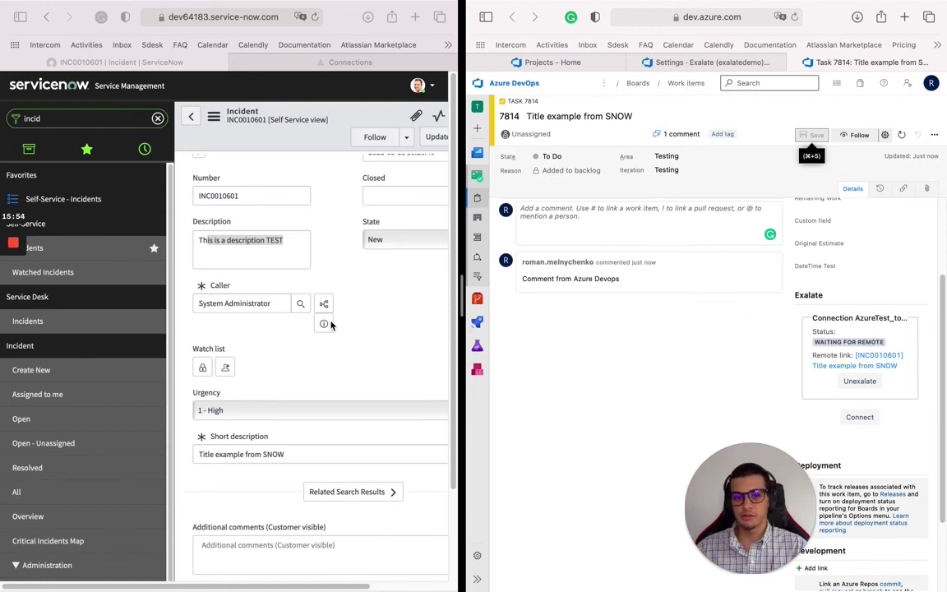
scroll(329, 323, down, 3)
scroll(332, 326, down, 1)
scroll(302, 363, down, 1)
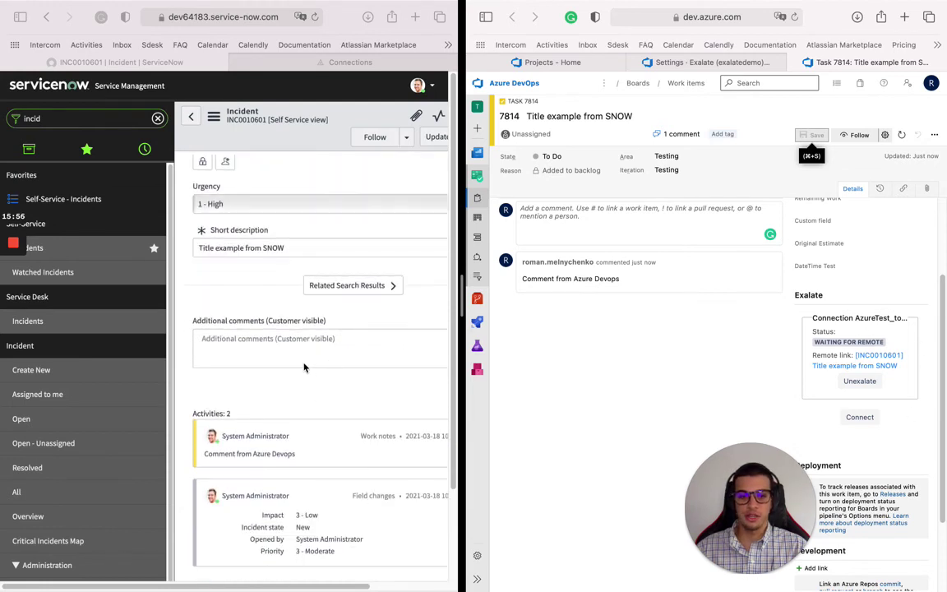
scroll(323, 397, down, 2)
click(319, 415)
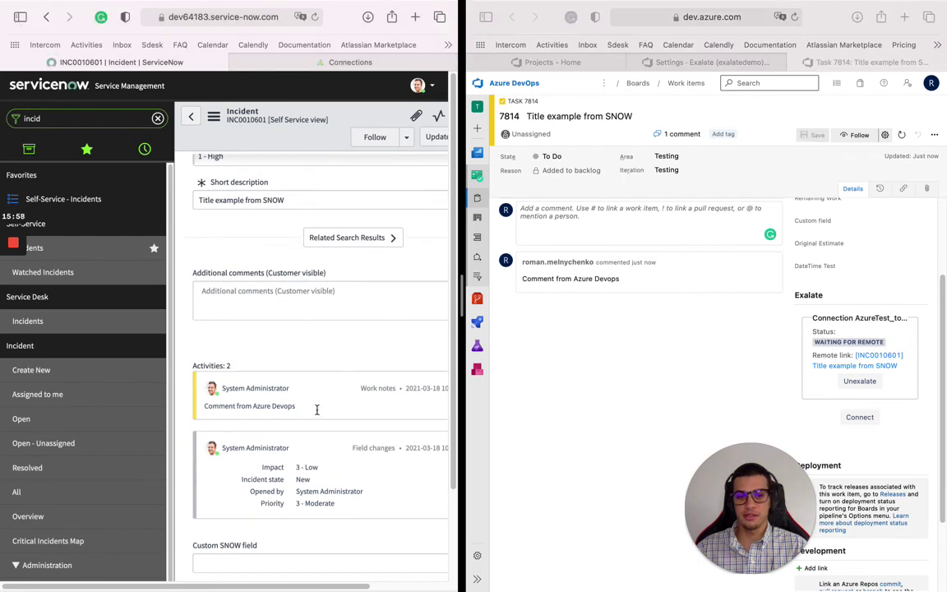
drag(323, 409, 200, 405)
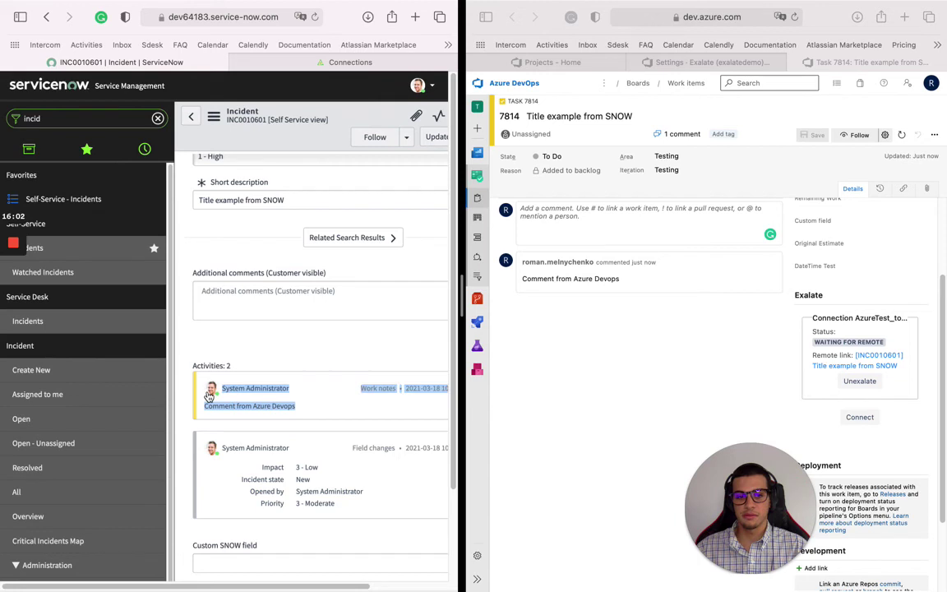
Post 'Comment from SNOW' as a customer-visible additional comment on INC0010601.
click(223, 366)
click(241, 296)
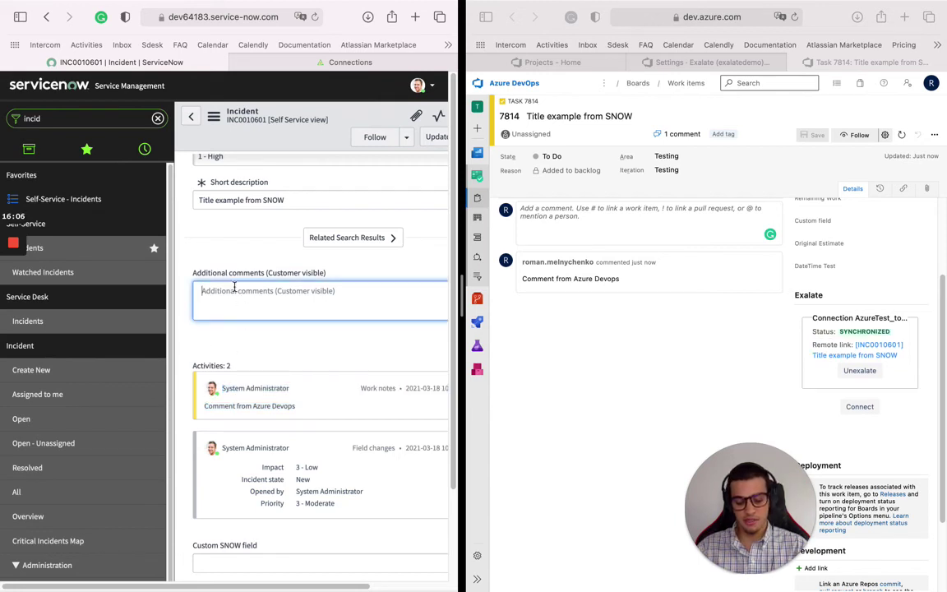
text(Comment f)
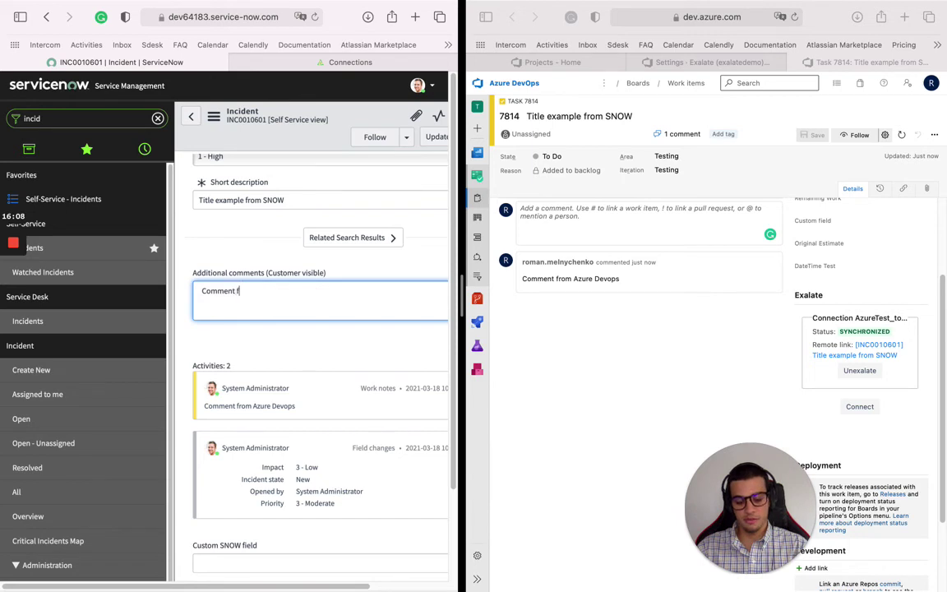
text(rom SNOW)
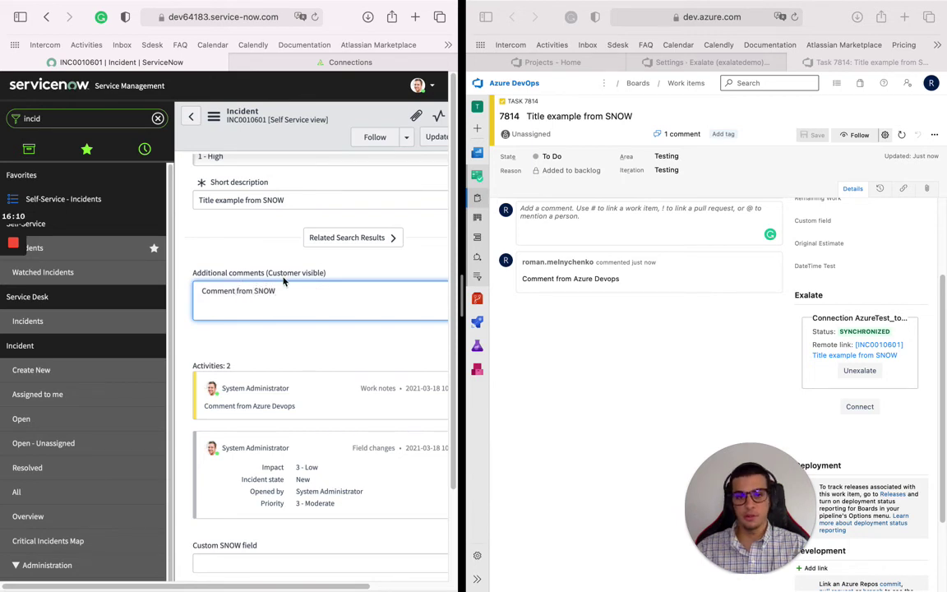
drag(463, 301, 536, 301)
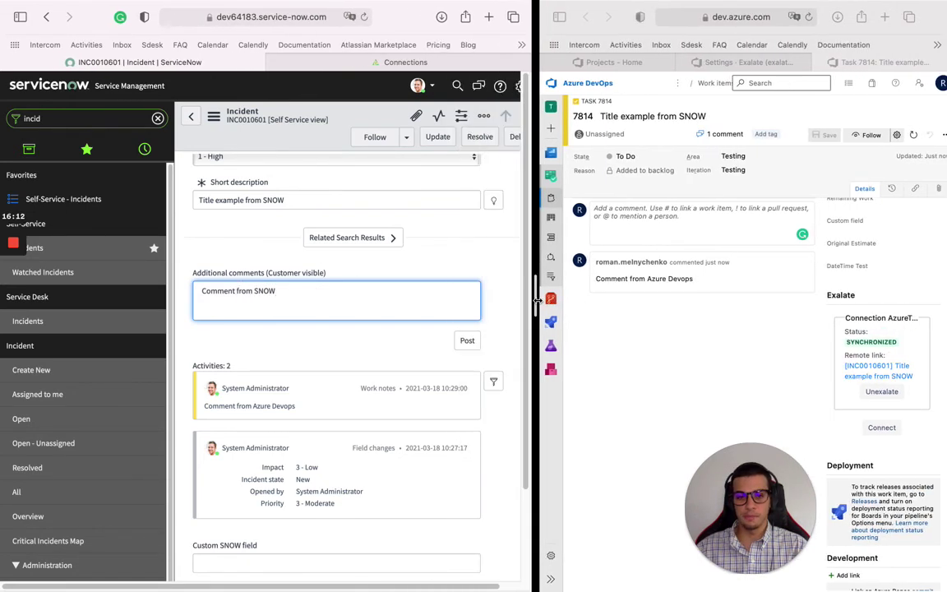
click(468, 342)
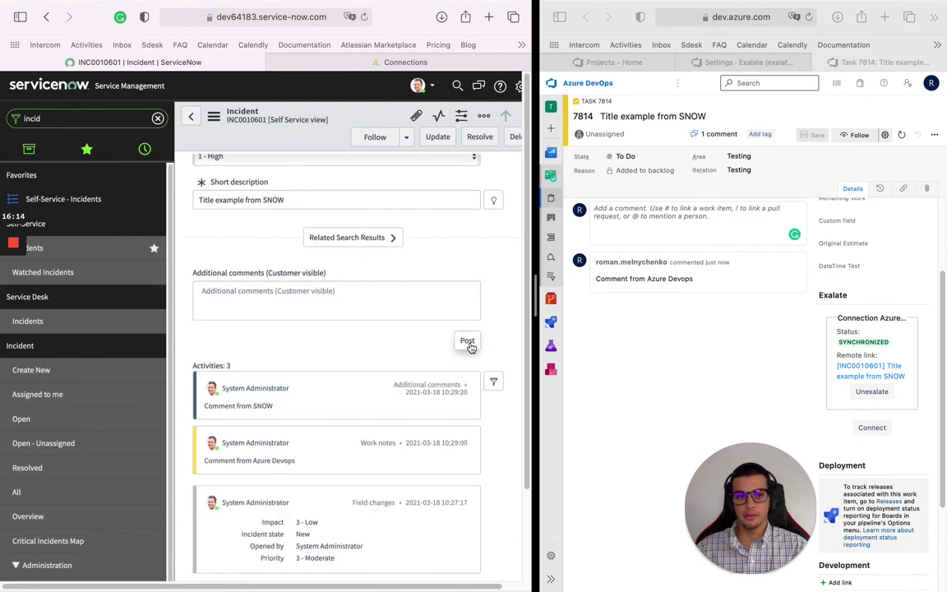
scroll(265, 449, down, 1)
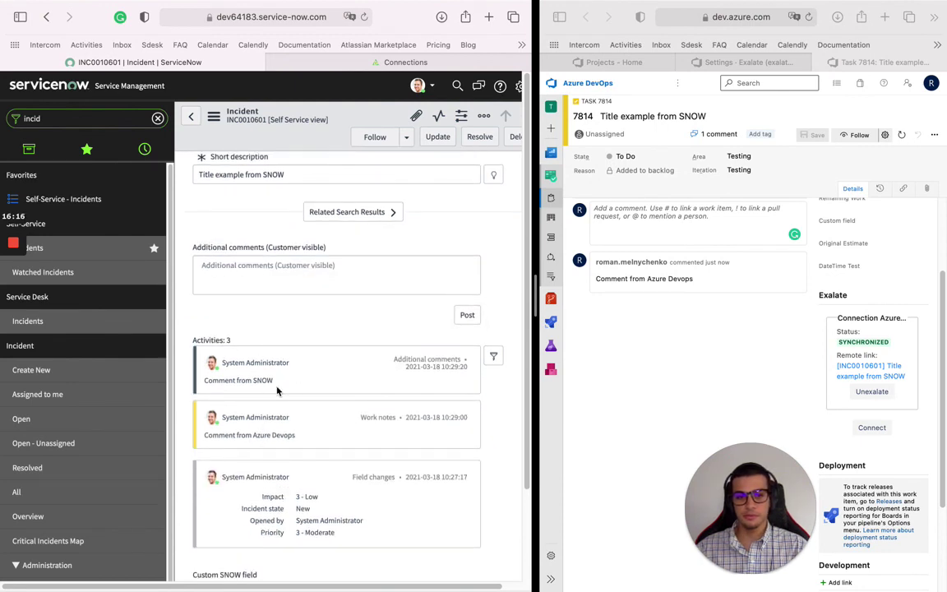
Reload Azure DevOps task 7814 and resize the window split while checking for the synced comment.
click(810, 17)
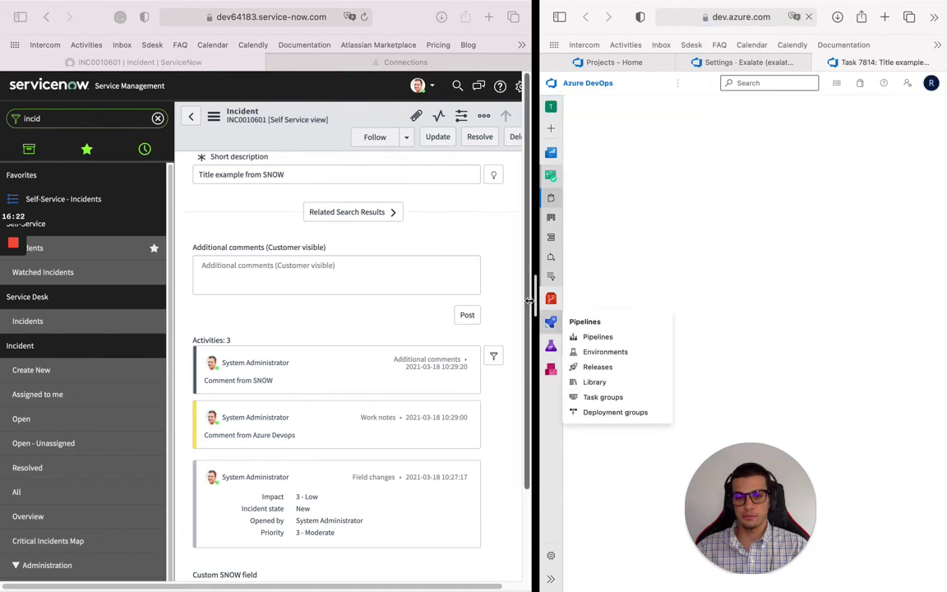
drag(530, 301, 519, 300)
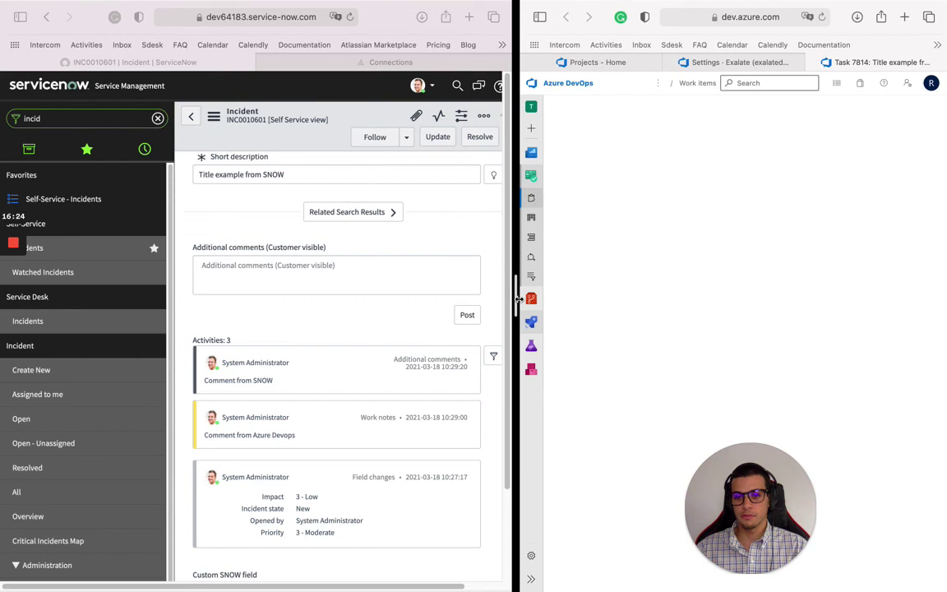
drag(518, 299, 502, 299)
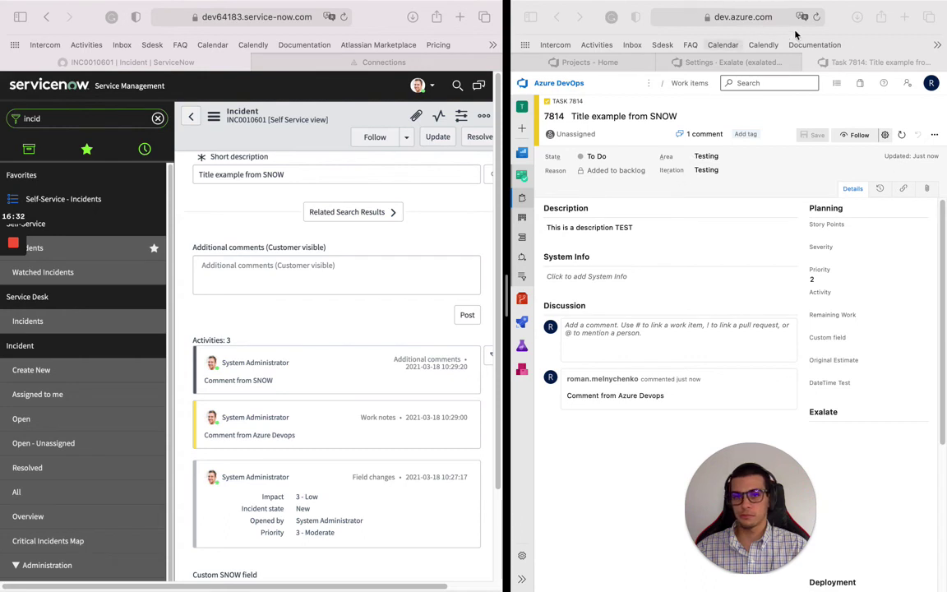
click(816, 17)
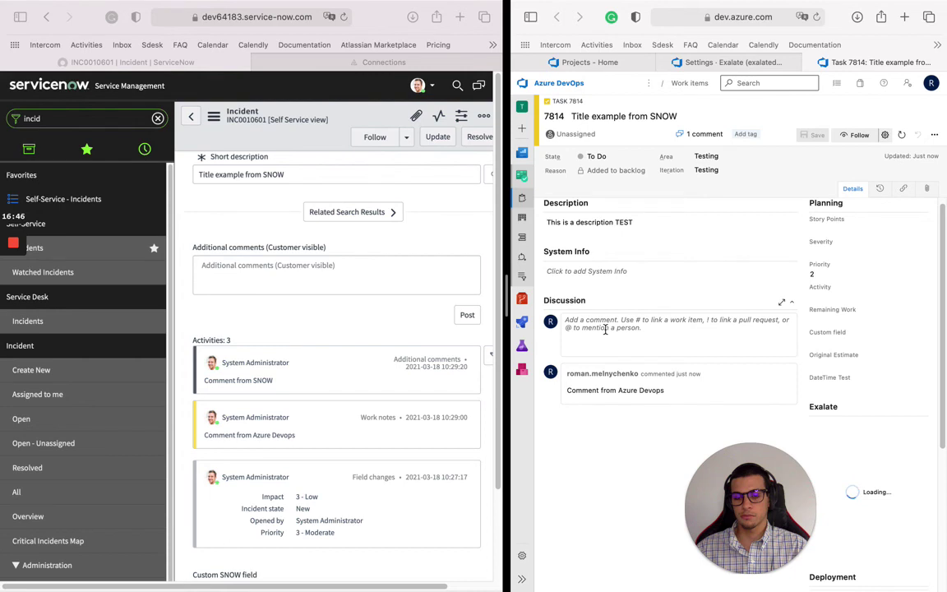
Update ServiceNow incident INC0010601, then reload task 7814 until 'admin commented: Comment from SNOW' appears.
click(433, 139)
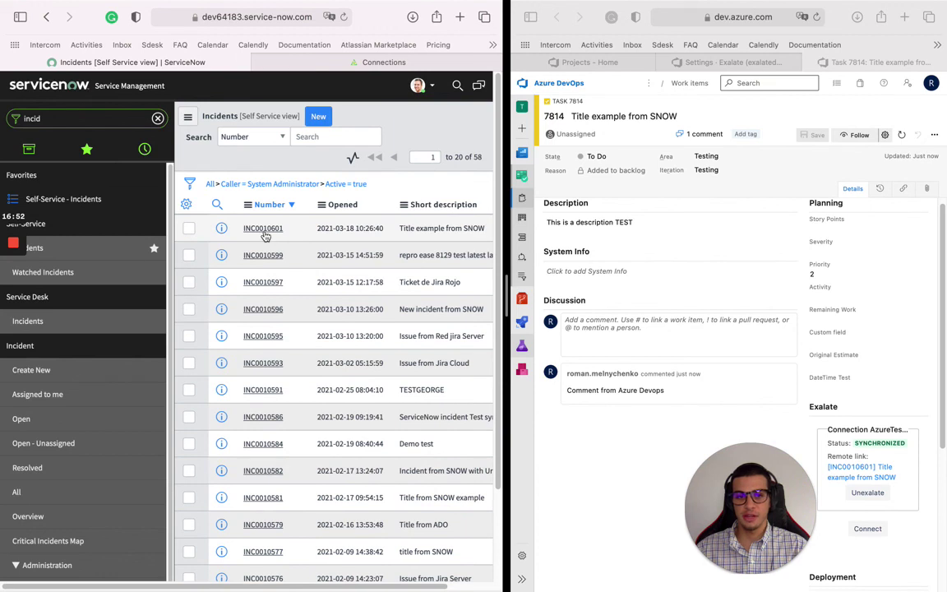
click(263, 228)
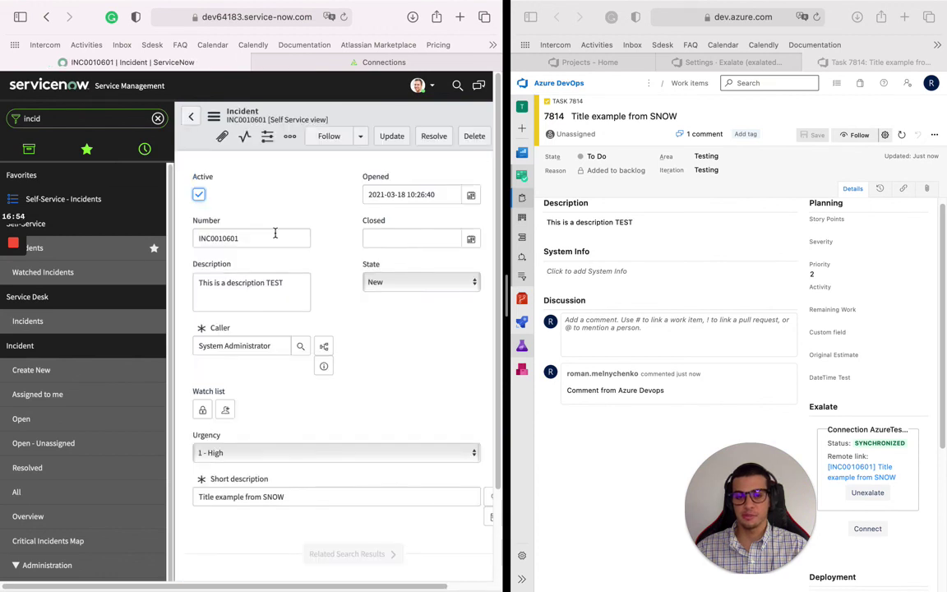
click(814, 23)
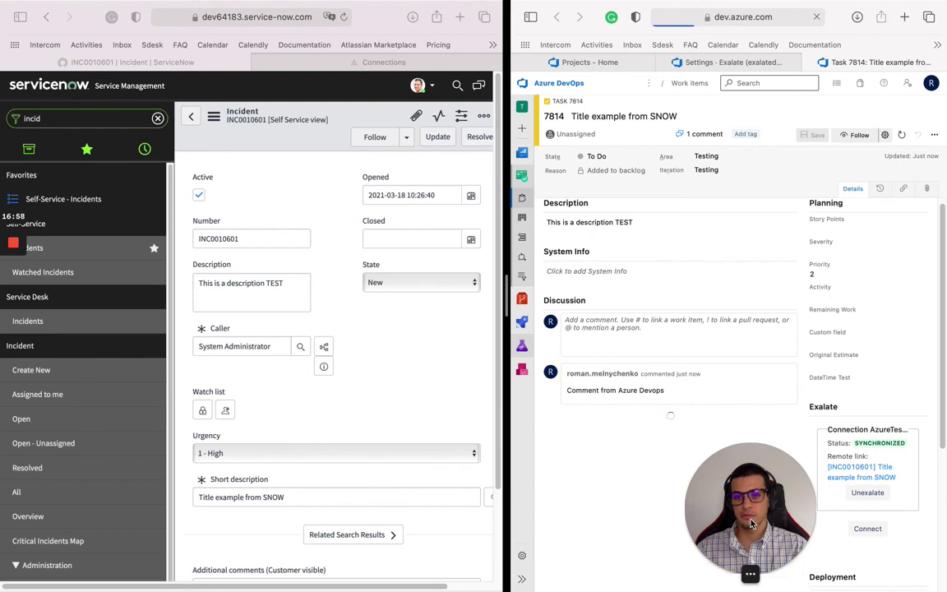
drag(756, 530, 840, 544)
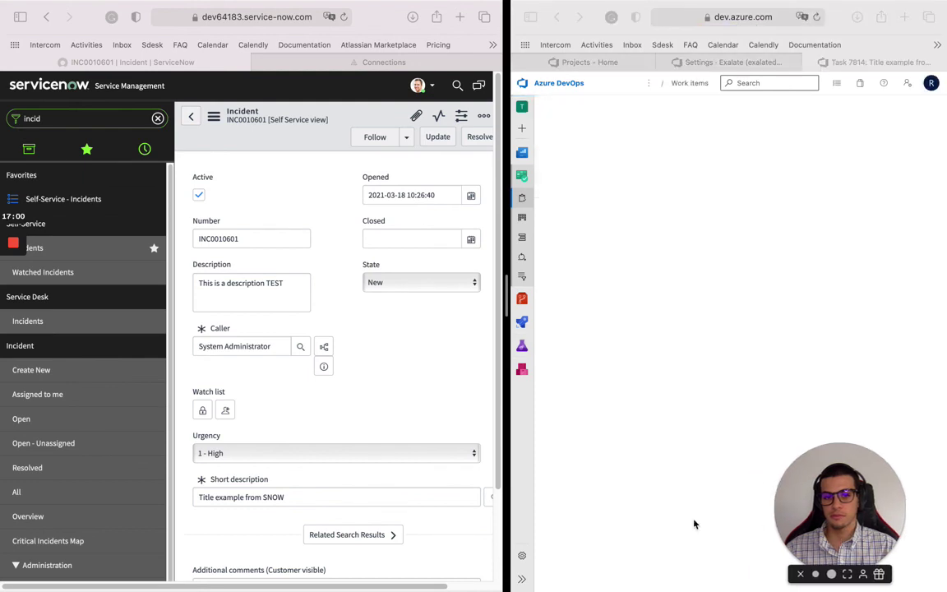
scroll(423, 499, down, 2)
scroll(418, 497, down, 2)
scroll(418, 497, down, 4)
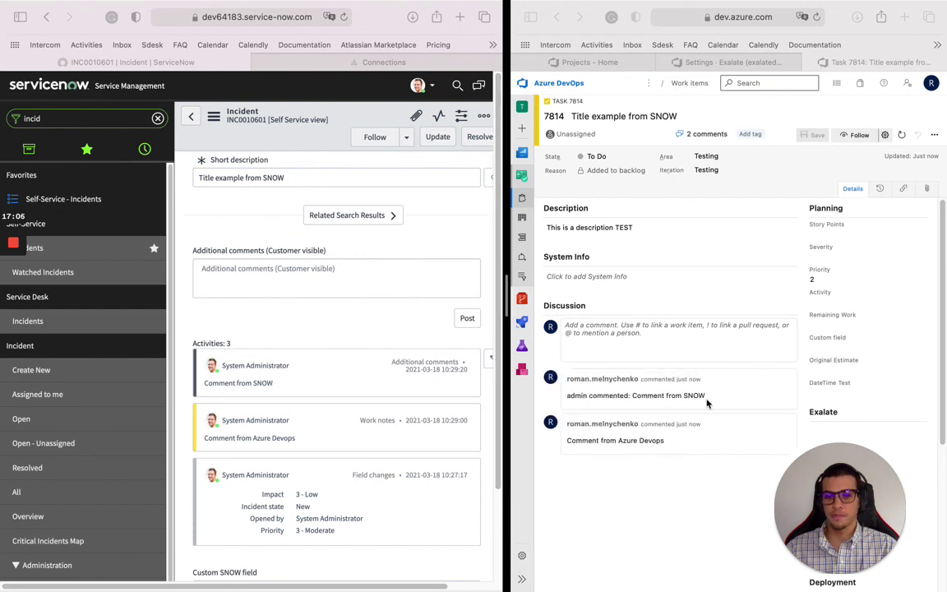
click(712, 400)
drag(699, 395, 645, 396)
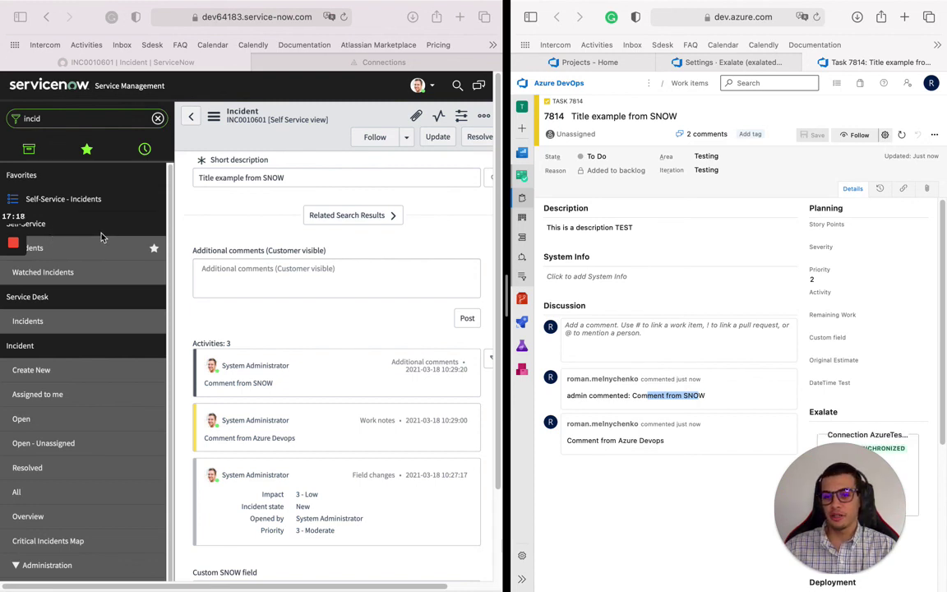
scroll(324, 321, up, 1)
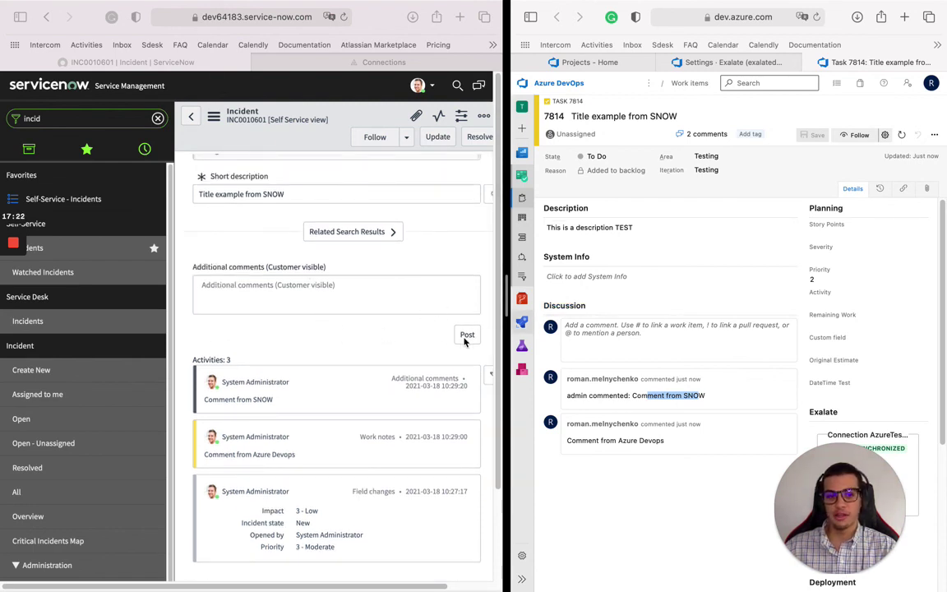
scroll(464, 287, up, 1)
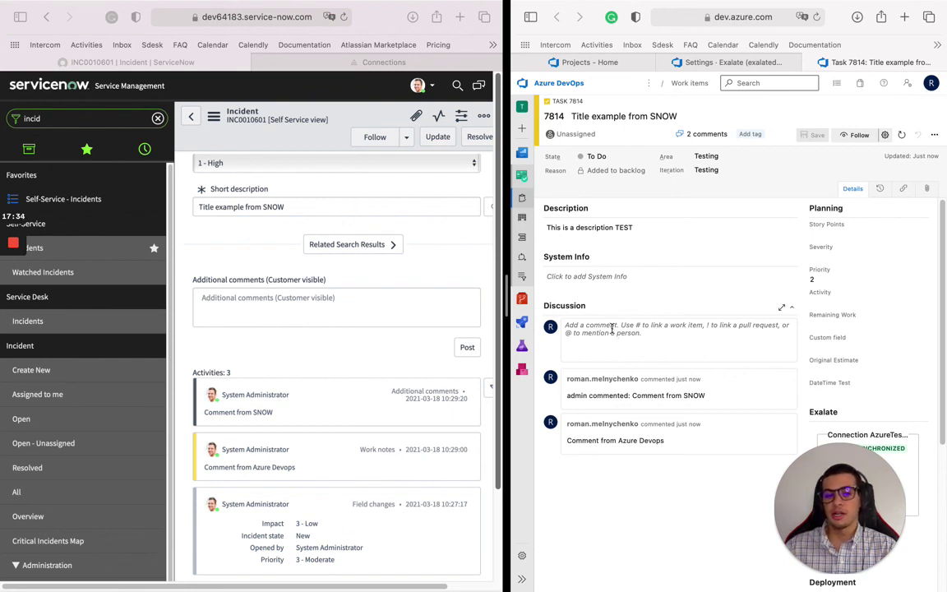
Switch to the Exalate settings and scroll through the AzureTest_to_SNOWTest outgoing sync script.
click(719, 63)
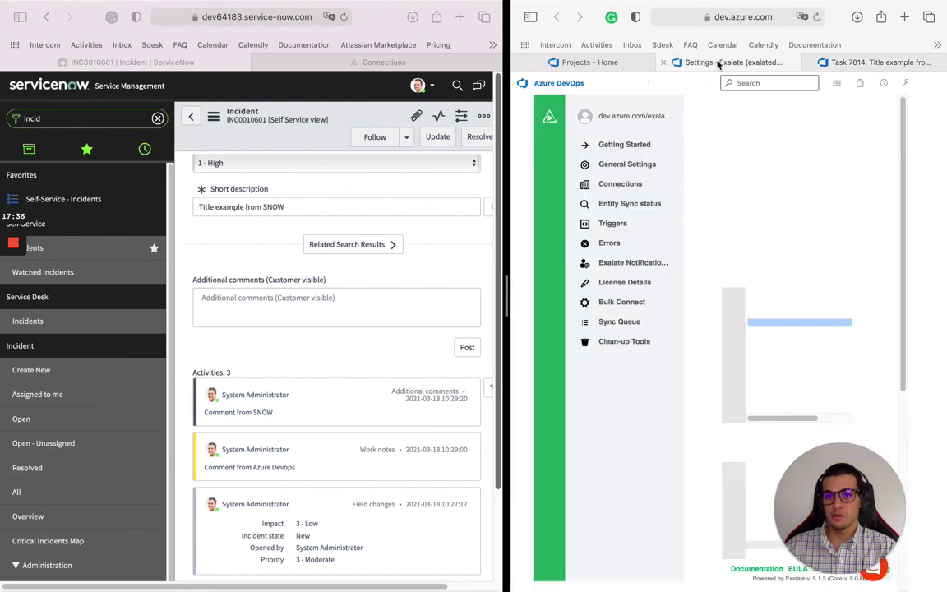
click(806, 322)
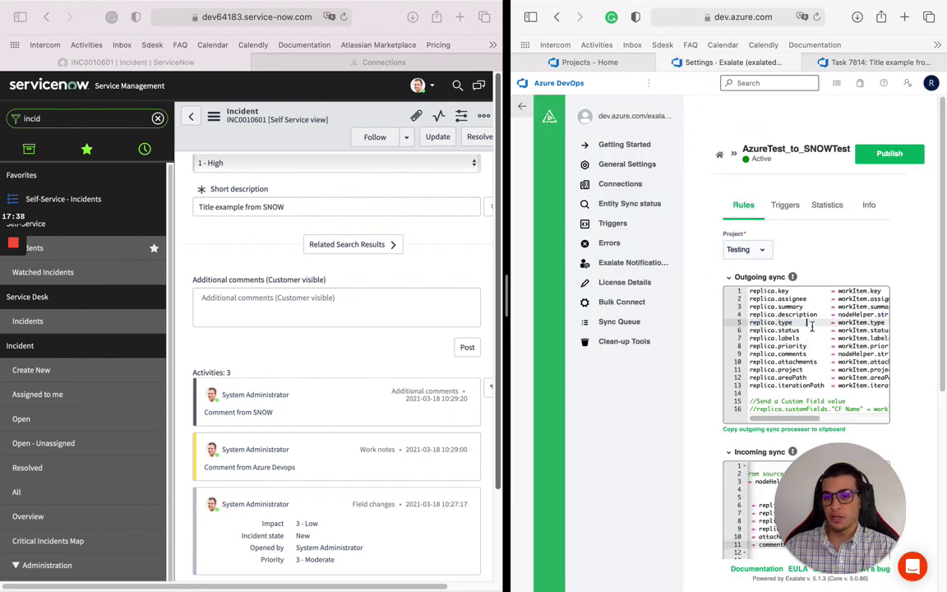
scroll(784, 332, down, 2)
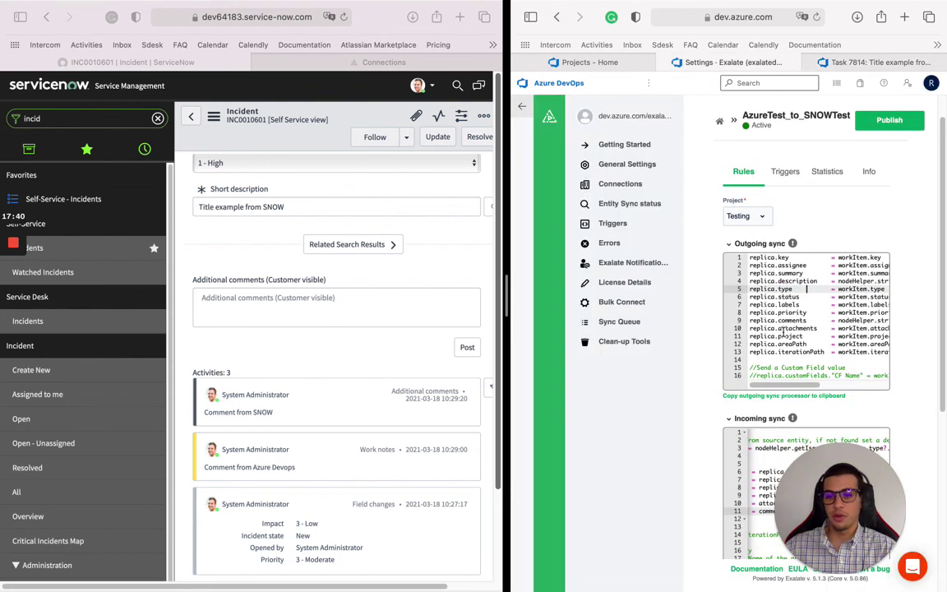